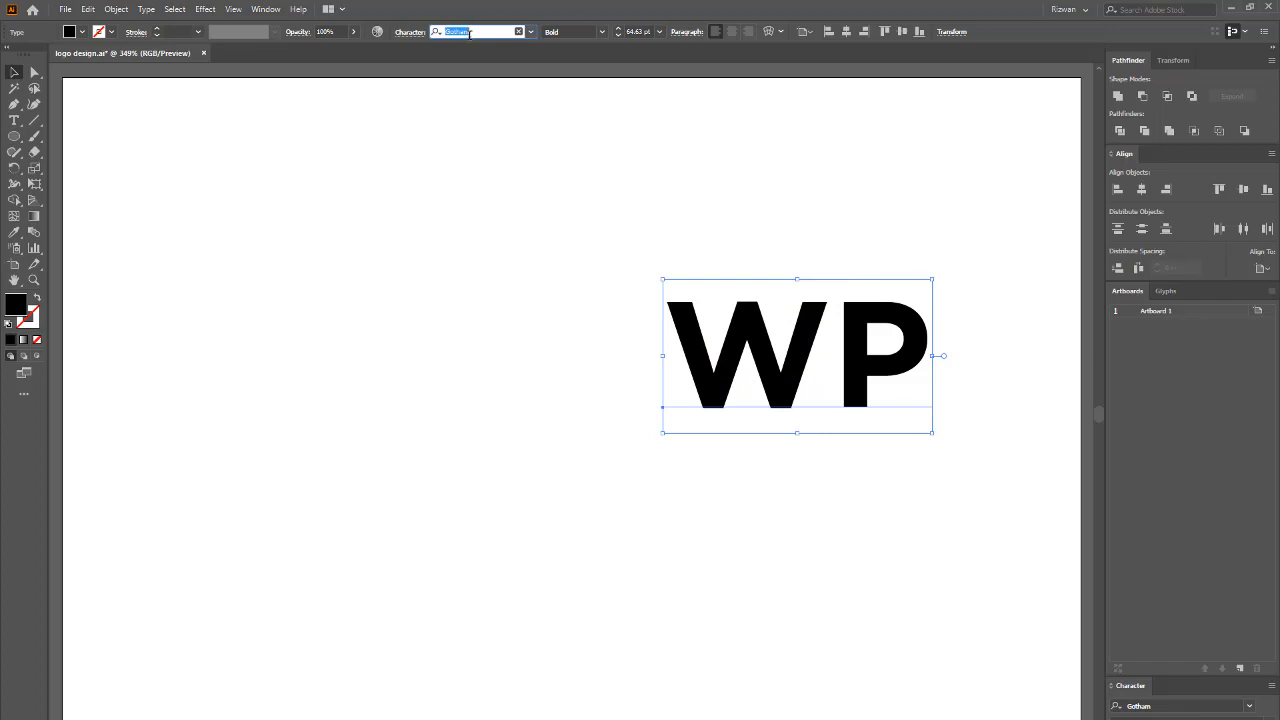
Step: Set the WP text's font to Gotham in the Bold style
key(Down)
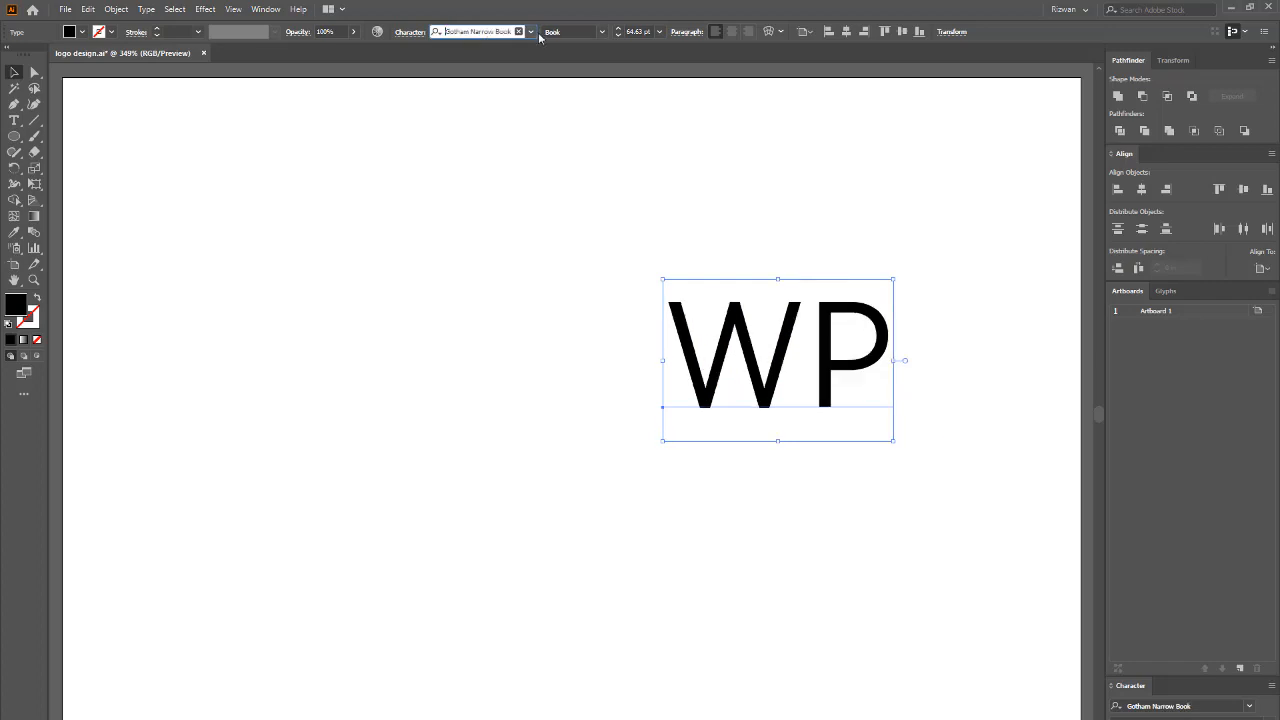
click(531, 32)
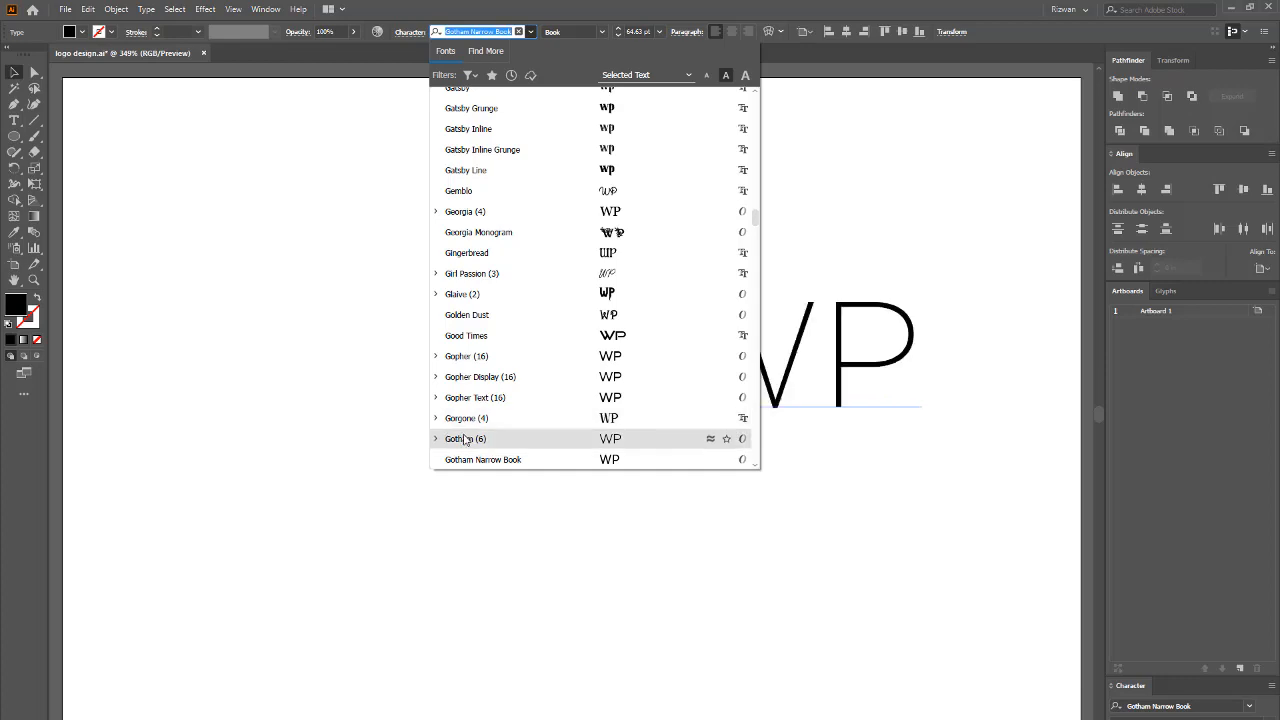
click(463, 437)
click(600, 34)
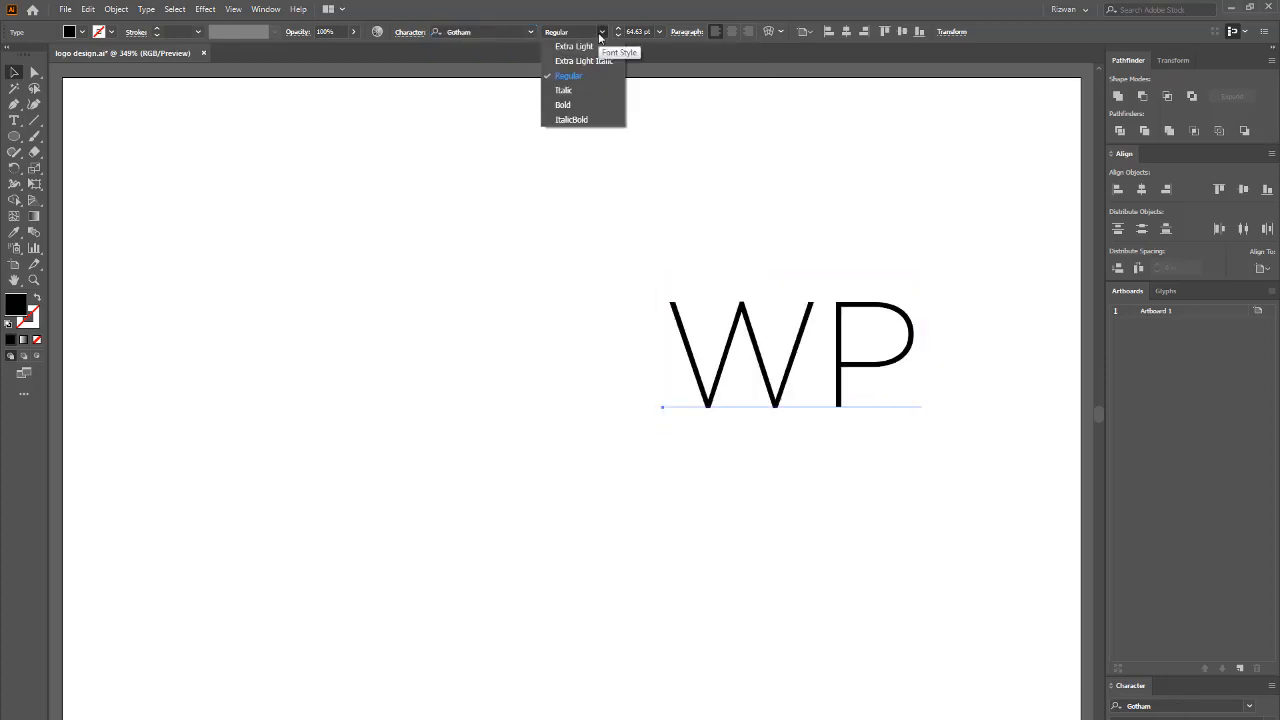
click(563, 105)
Step: Convert the WP text to outlines
right_click(752, 358)
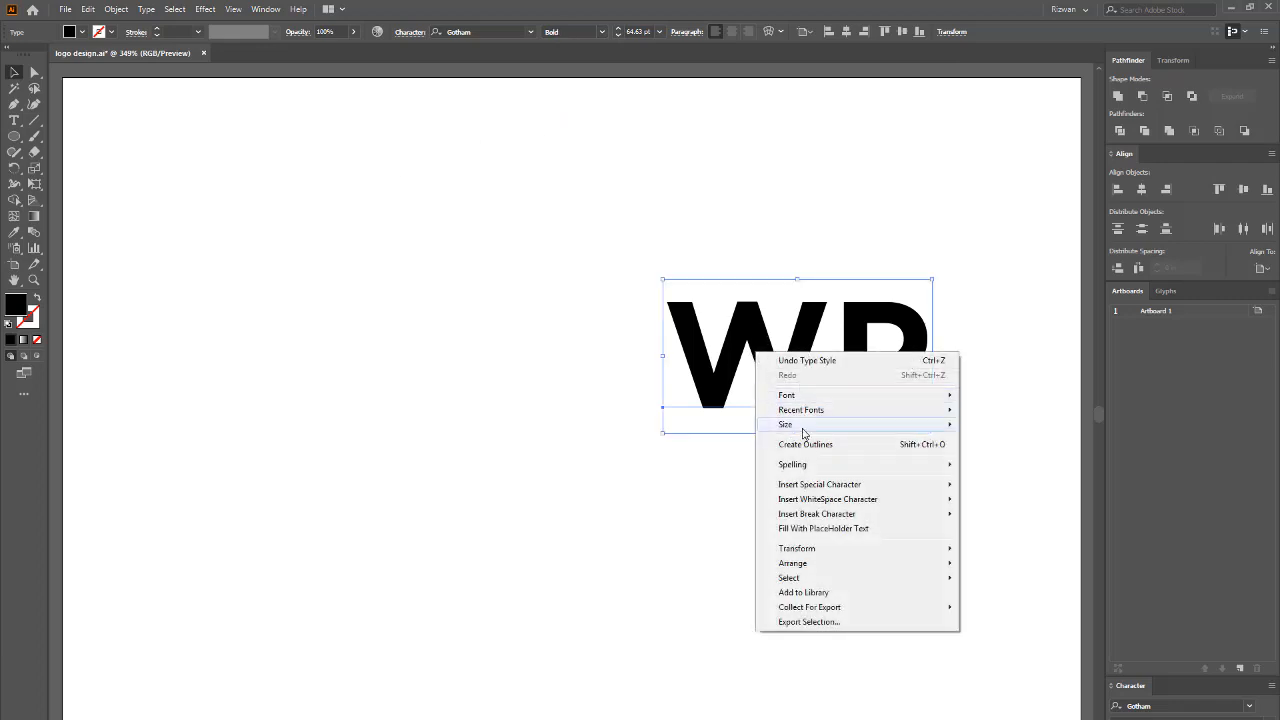
click(803, 444)
key(ctrl+shift+a)
Step: Draw a circle about 2.49 in wide beside the letters, with no fill and a black stroke
click(14, 136)
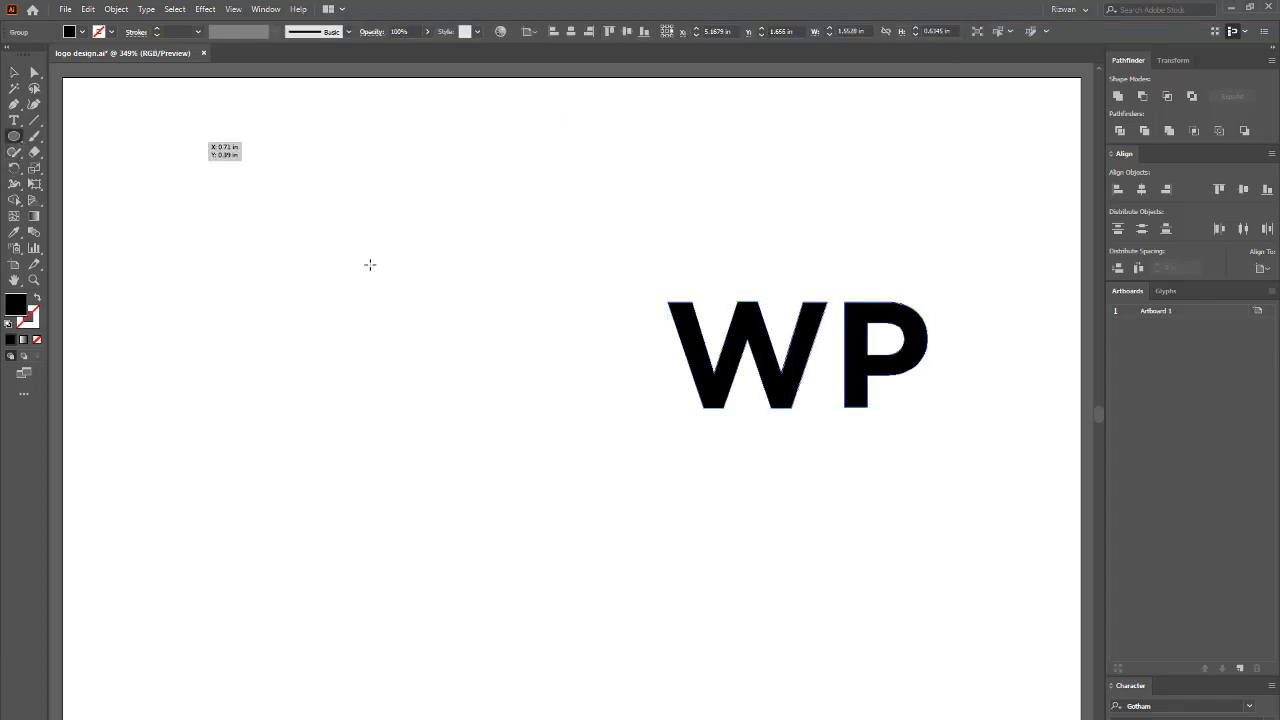
drag(183, 143, 598, 537)
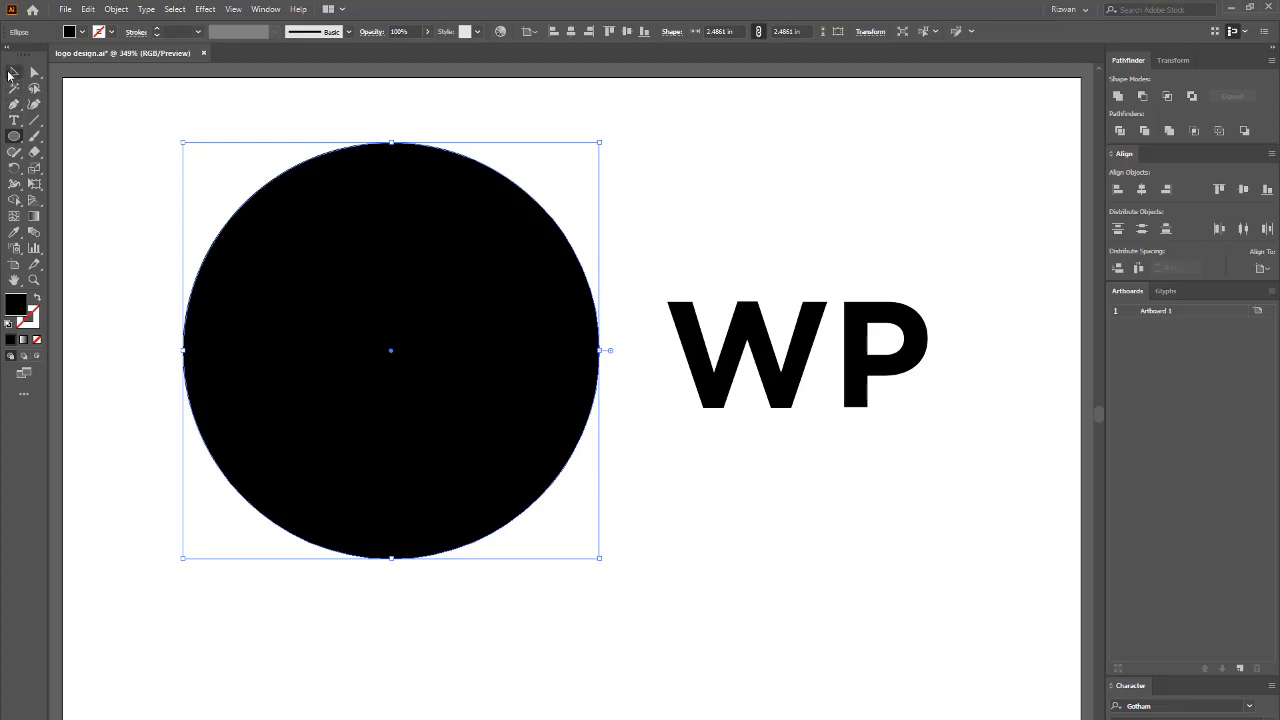
click(70, 32)
click(14, 53)
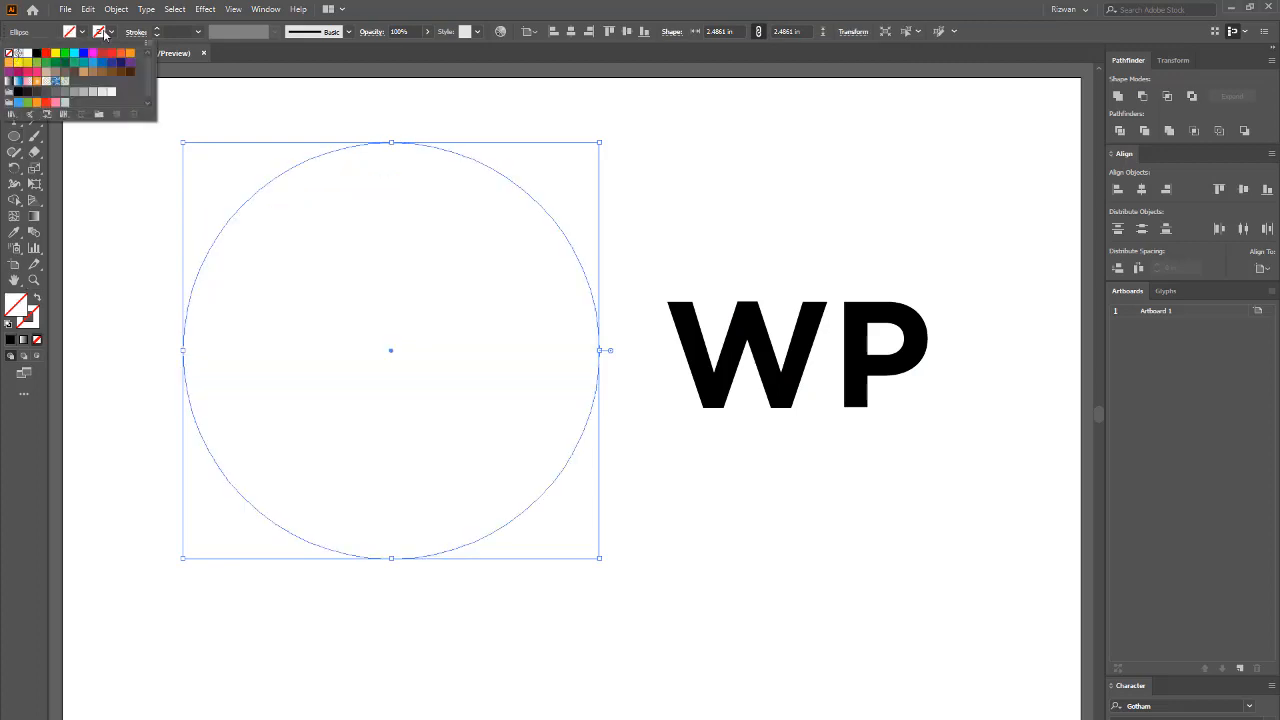
click(36, 53)
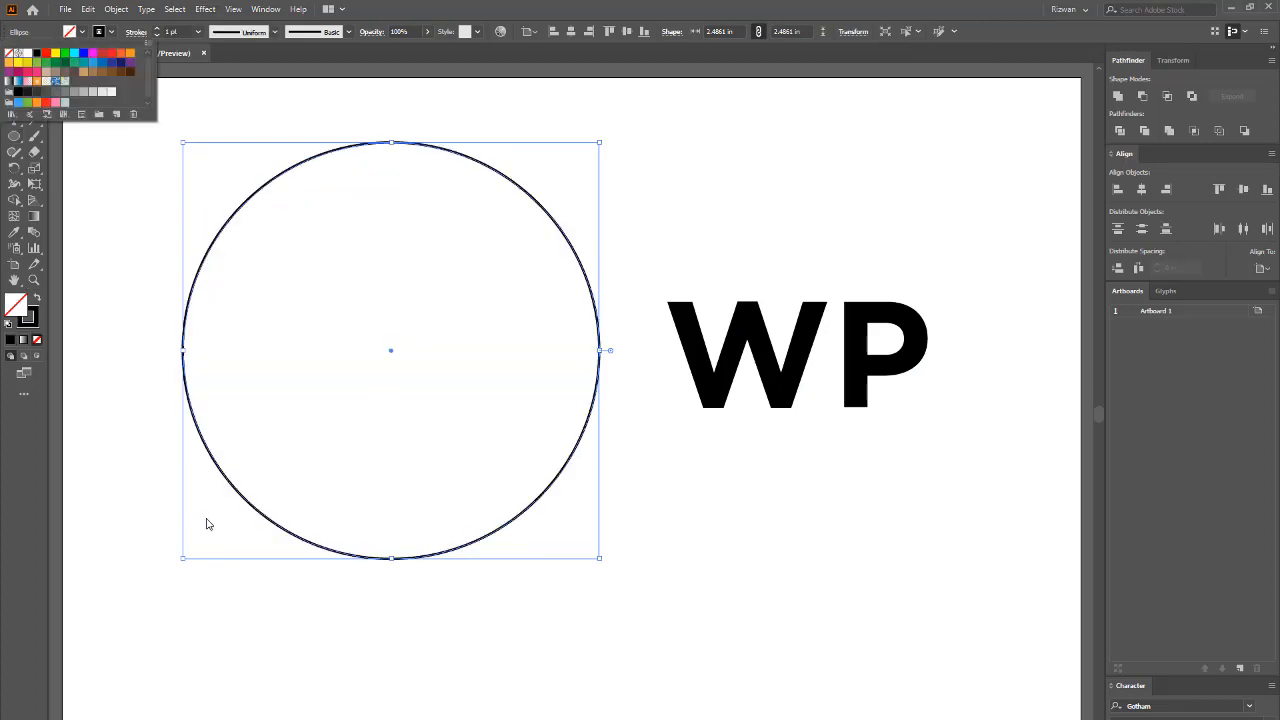
Step: Set the circle's stroke weight to 9 pt
click(158, 29)
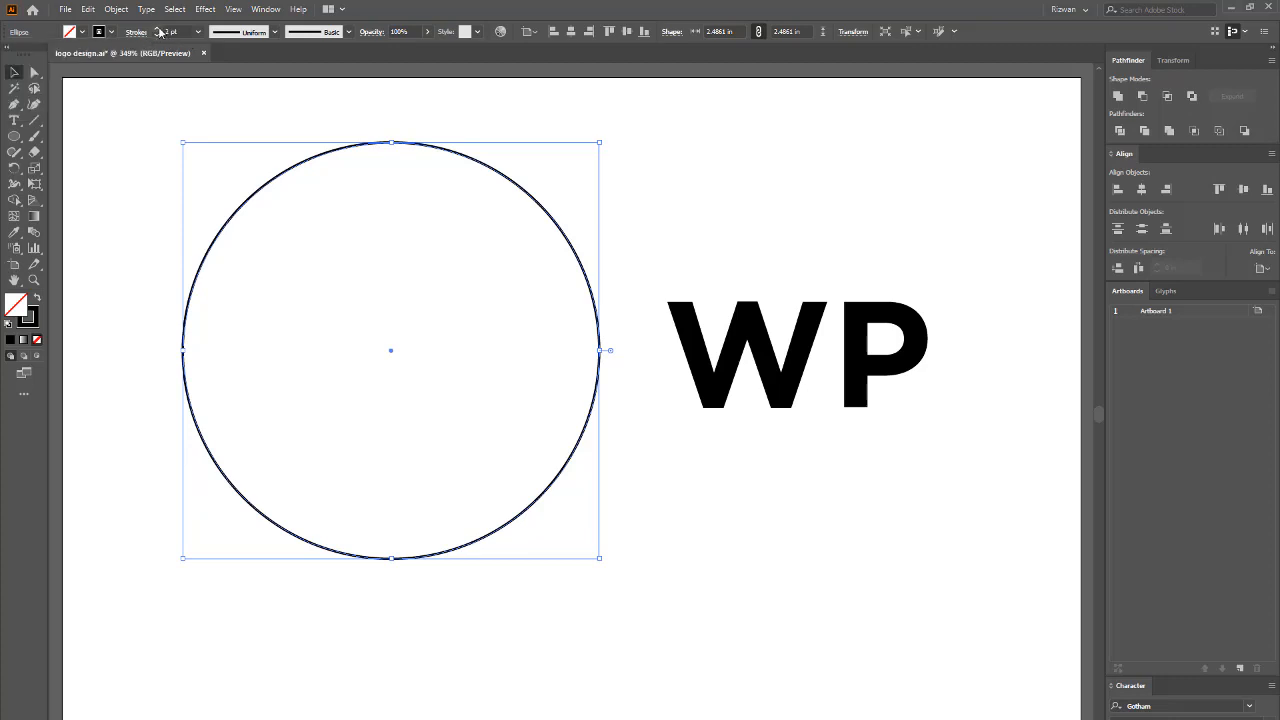
click(158, 29)
click(158, 29)
click(158, 29)
click(158, 29)
click(158, 29)
click(158, 29)
click(158, 29)
click(158, 29)
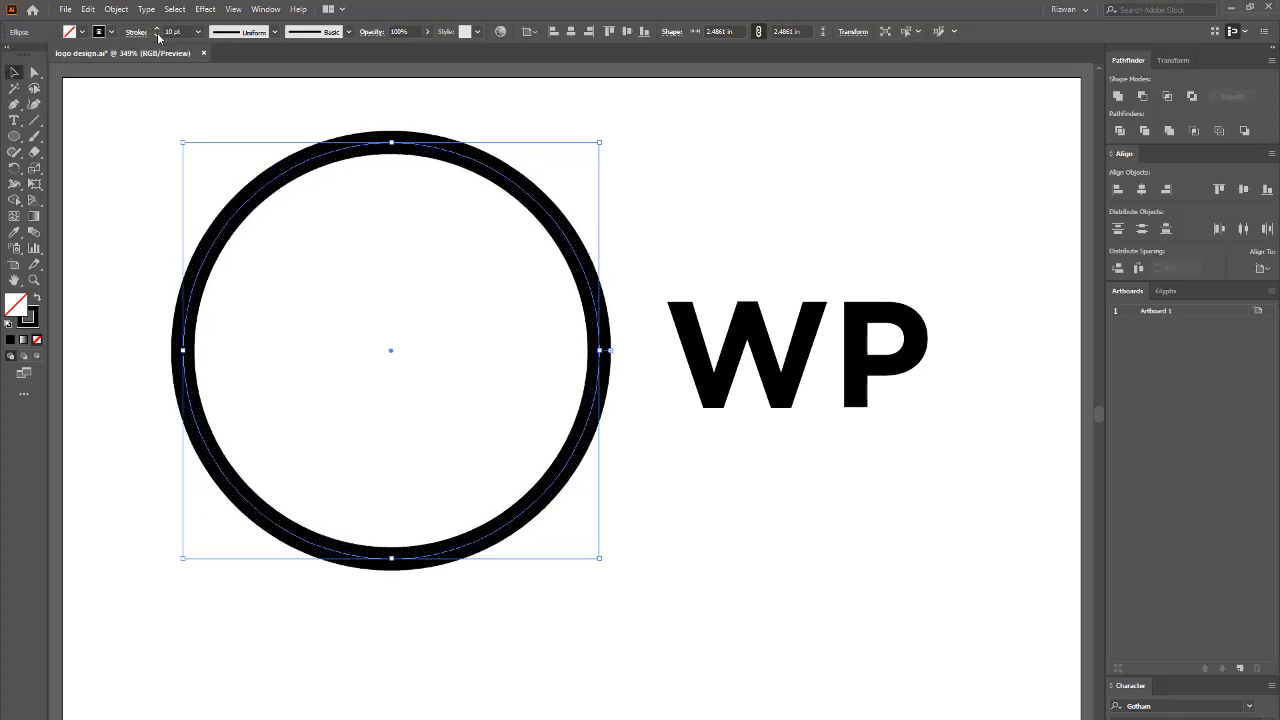
click(158, 36)
click(197, 34)
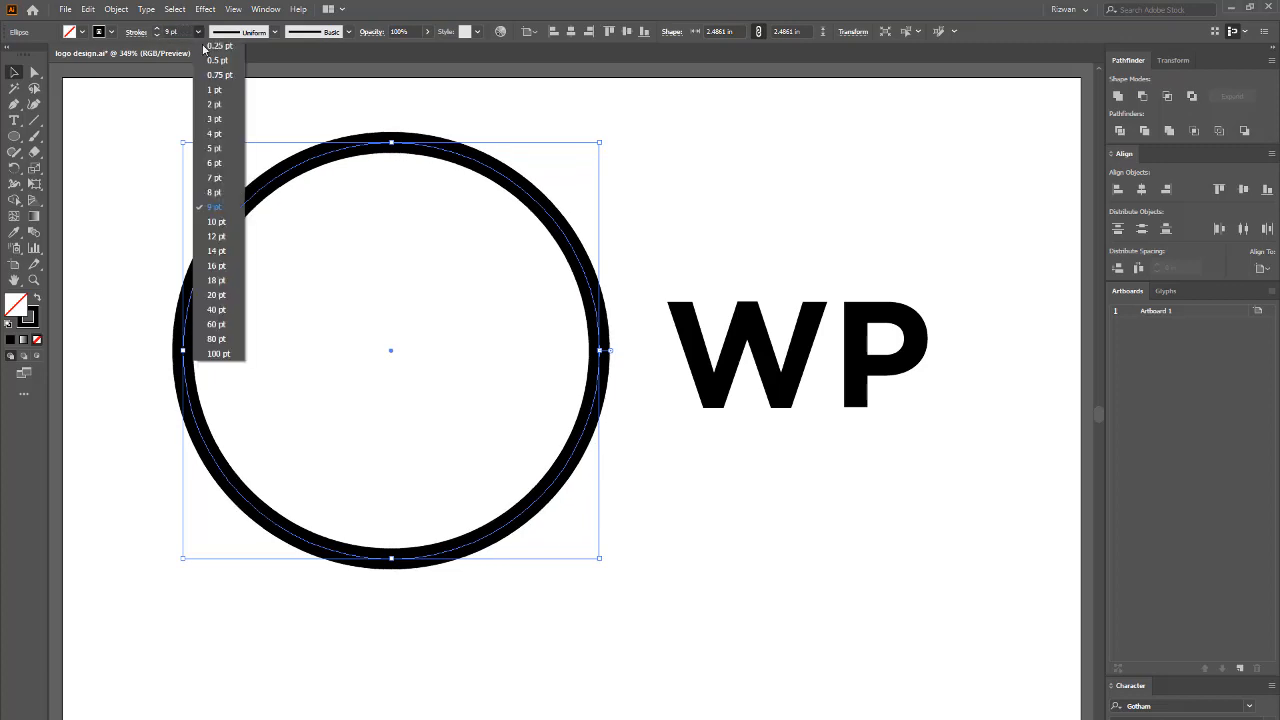
click(215, 196)
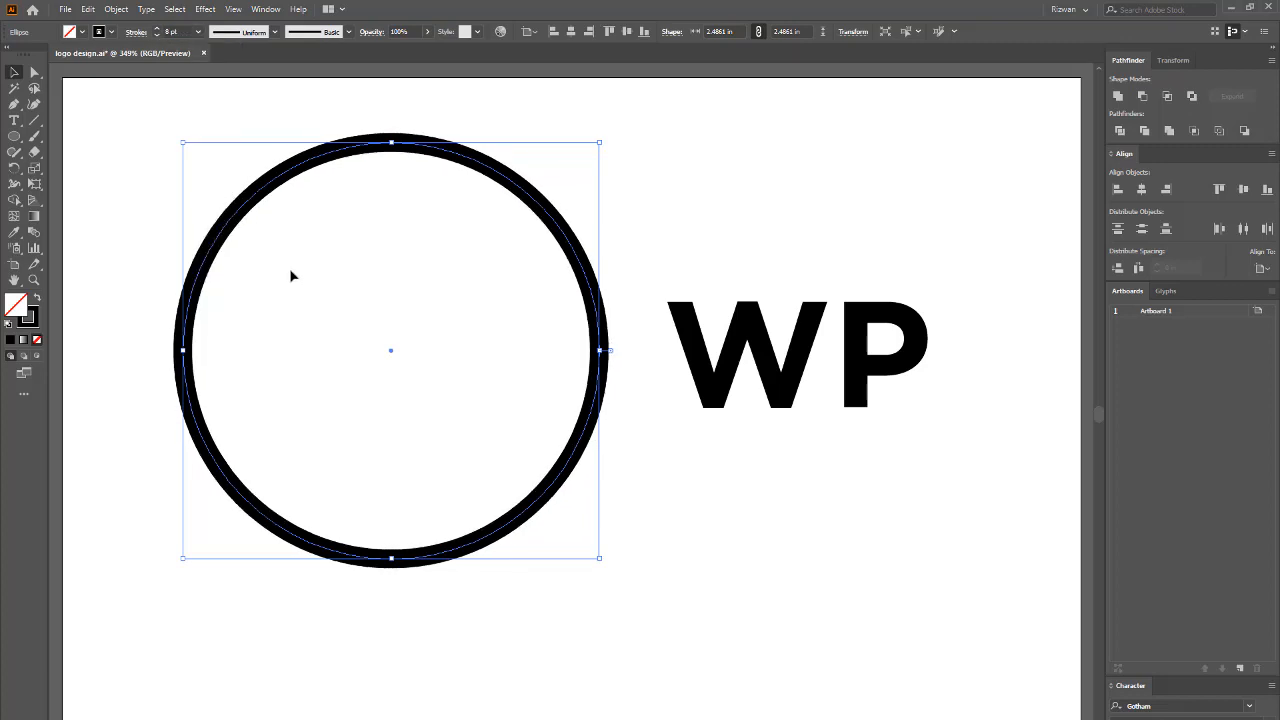
click(197, 31)
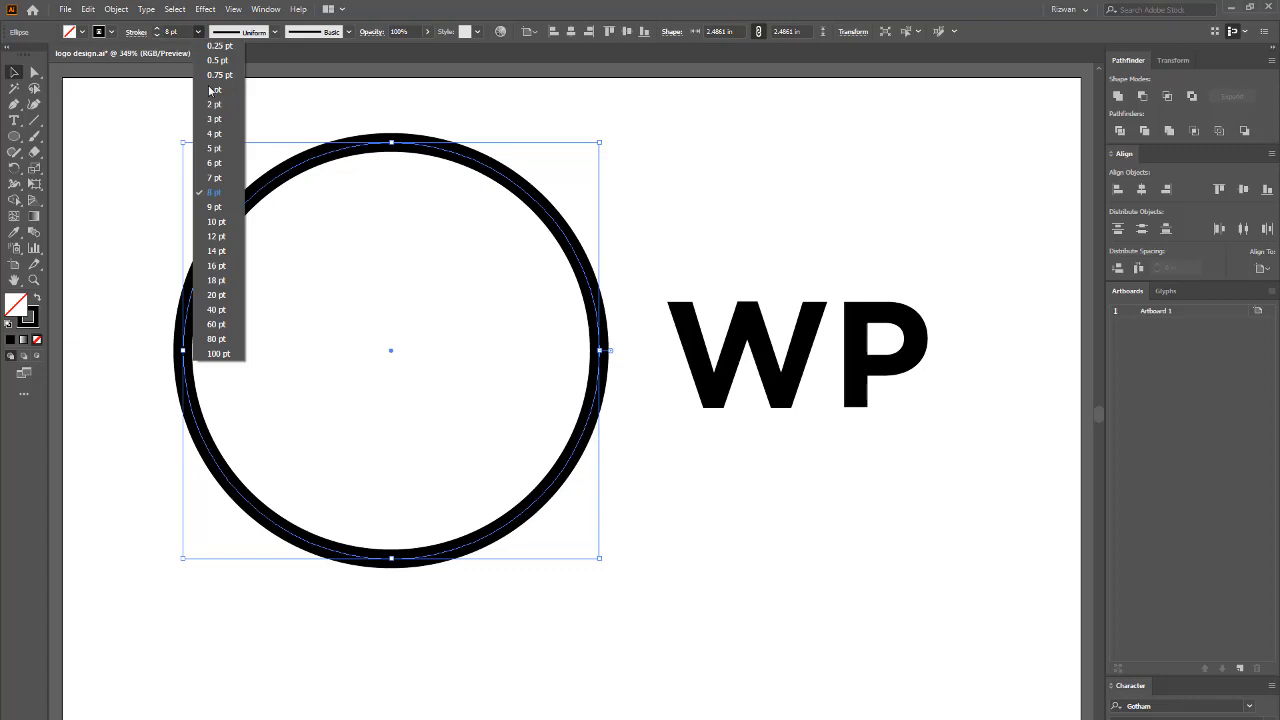
click(215, 210)
Step: Expand the circle's fill and stroke into a solid ring shape
click(116, 9)
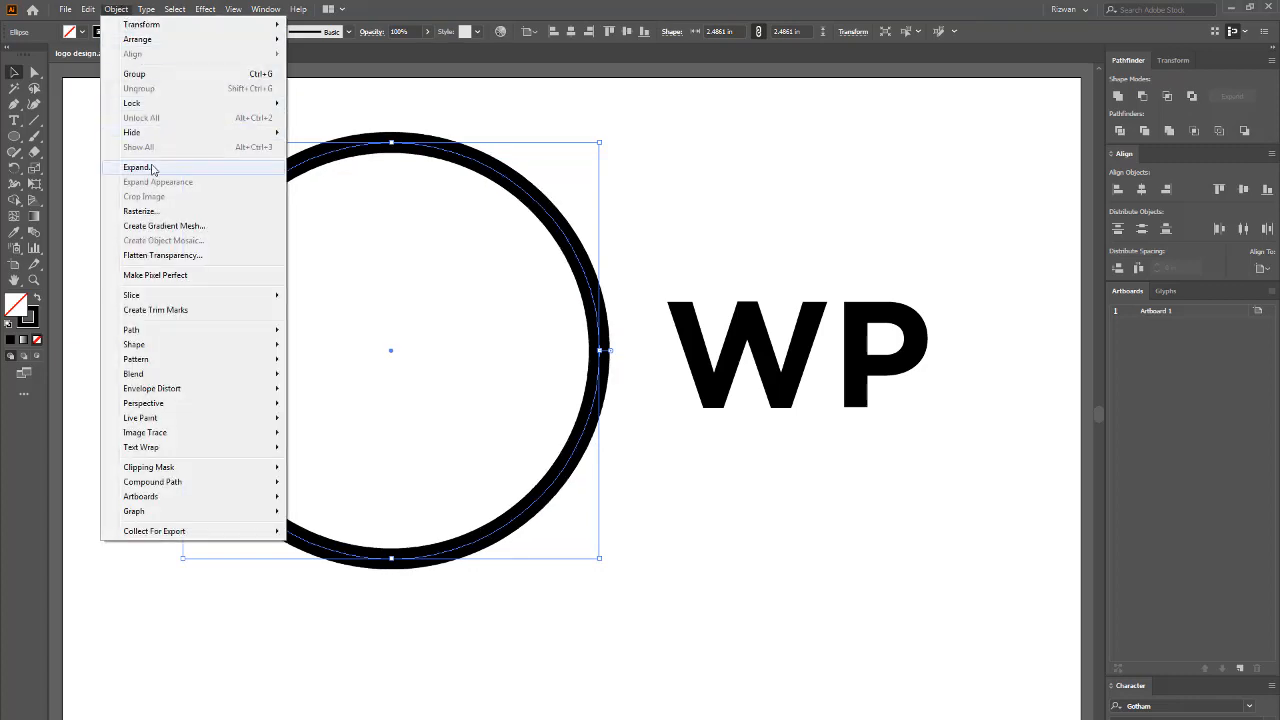
click(153, 169)
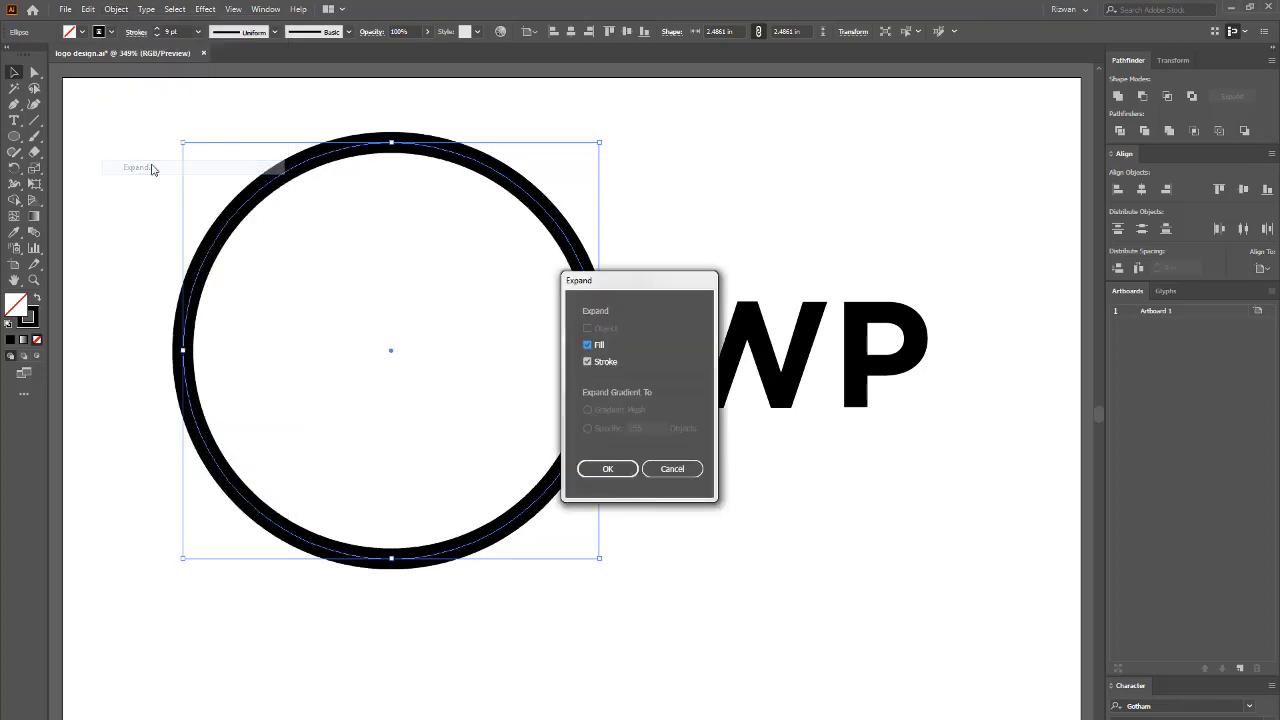
click(603, 469)
Step: Align the ring and the WP letters to each other's centers, both horizontally and vertically
drag(183, 180, 940, 500)
click(571, 31)
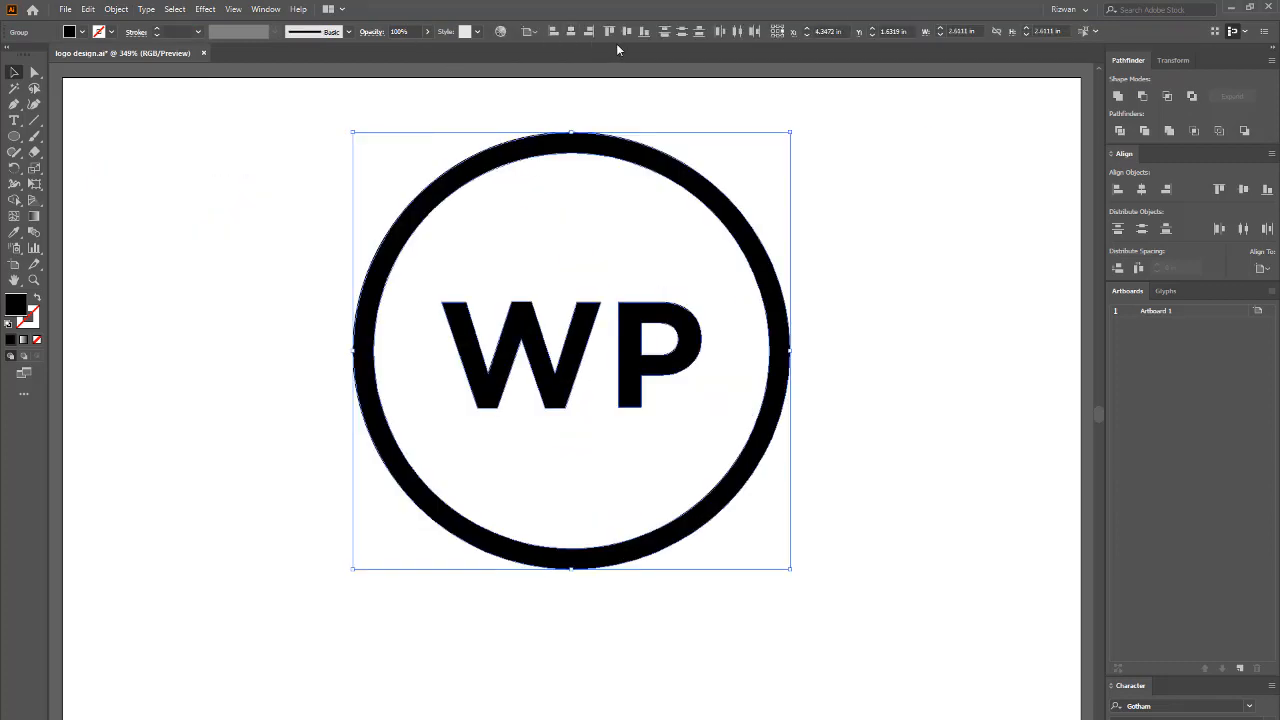
click(626, 31)
click(275, 188)
Step: Bring the WP letters to the front of the ring
drag(445, 390, 674, 467)
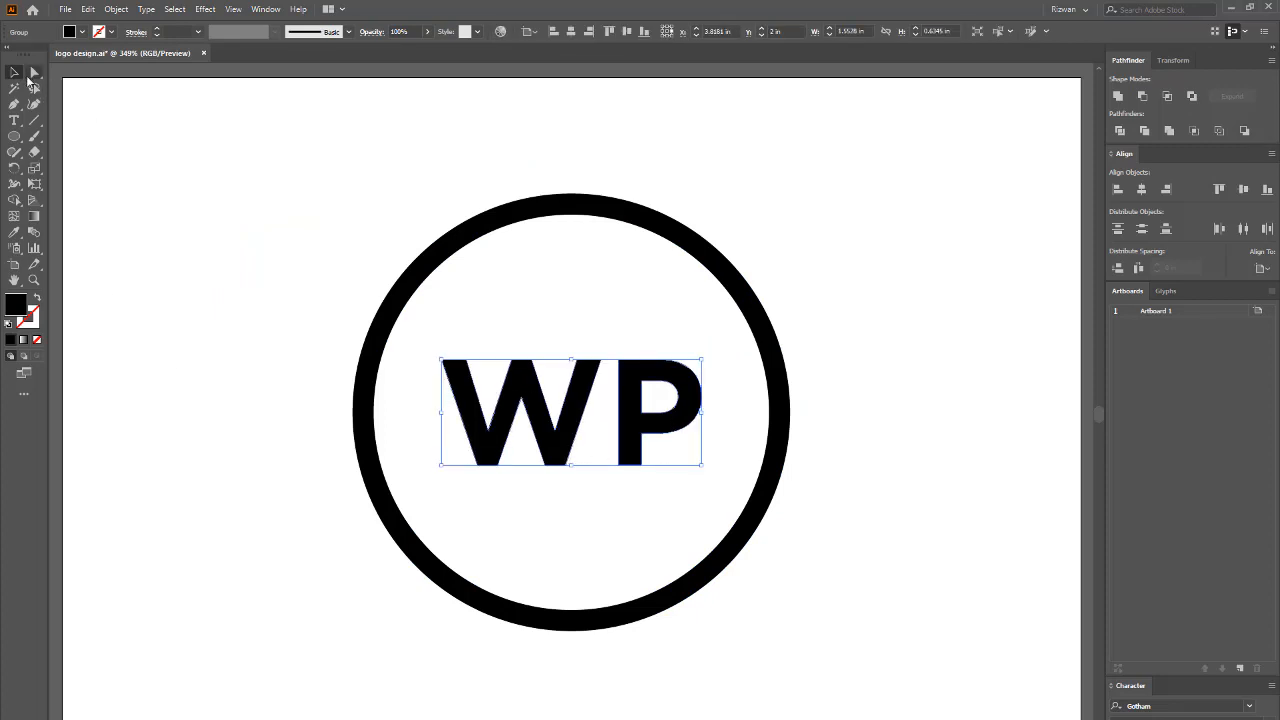
scroll(77, 237, up, 2)
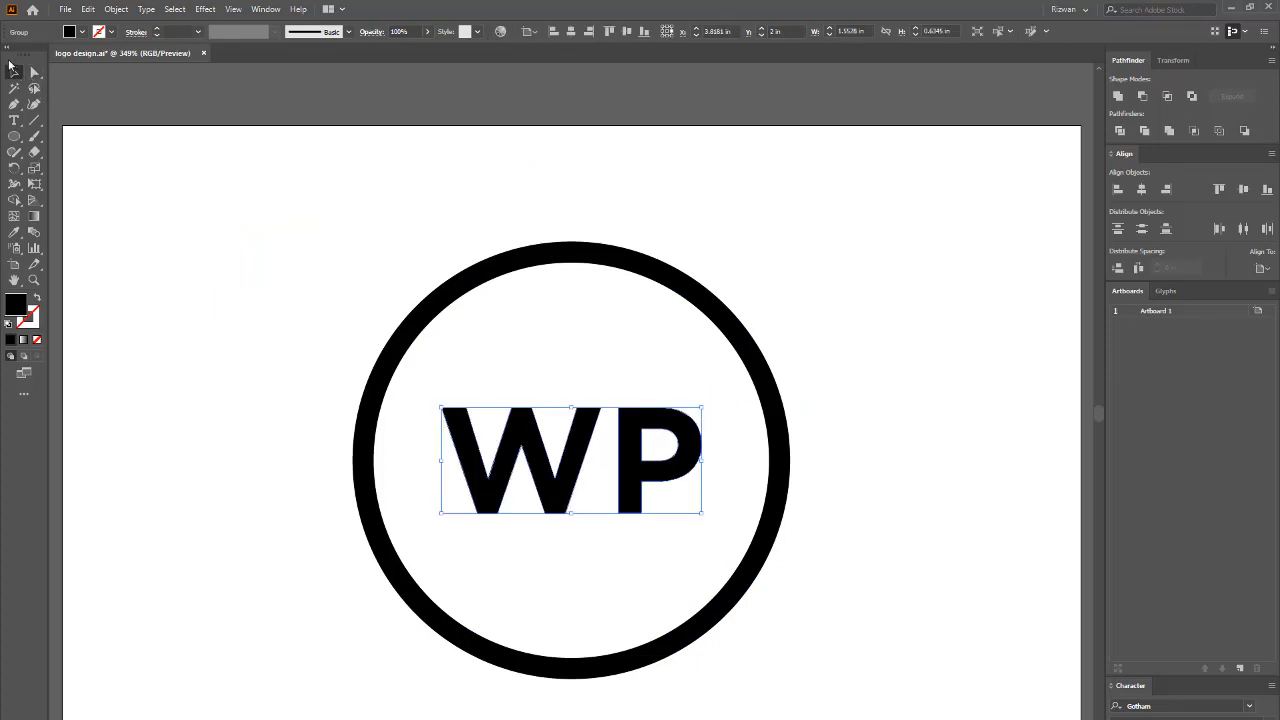
click(196, 153)
click(523, 447)
right_click(522, 434)
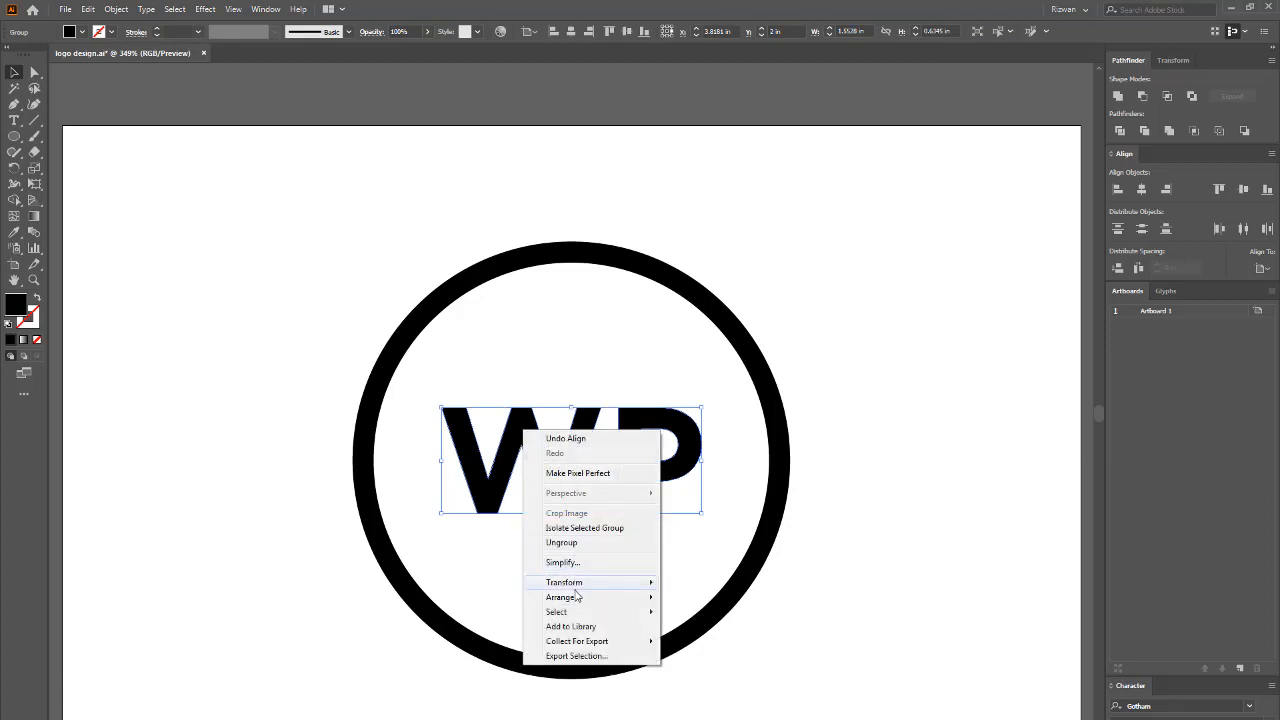
mouse_move(648, 597)
click(706, 598)
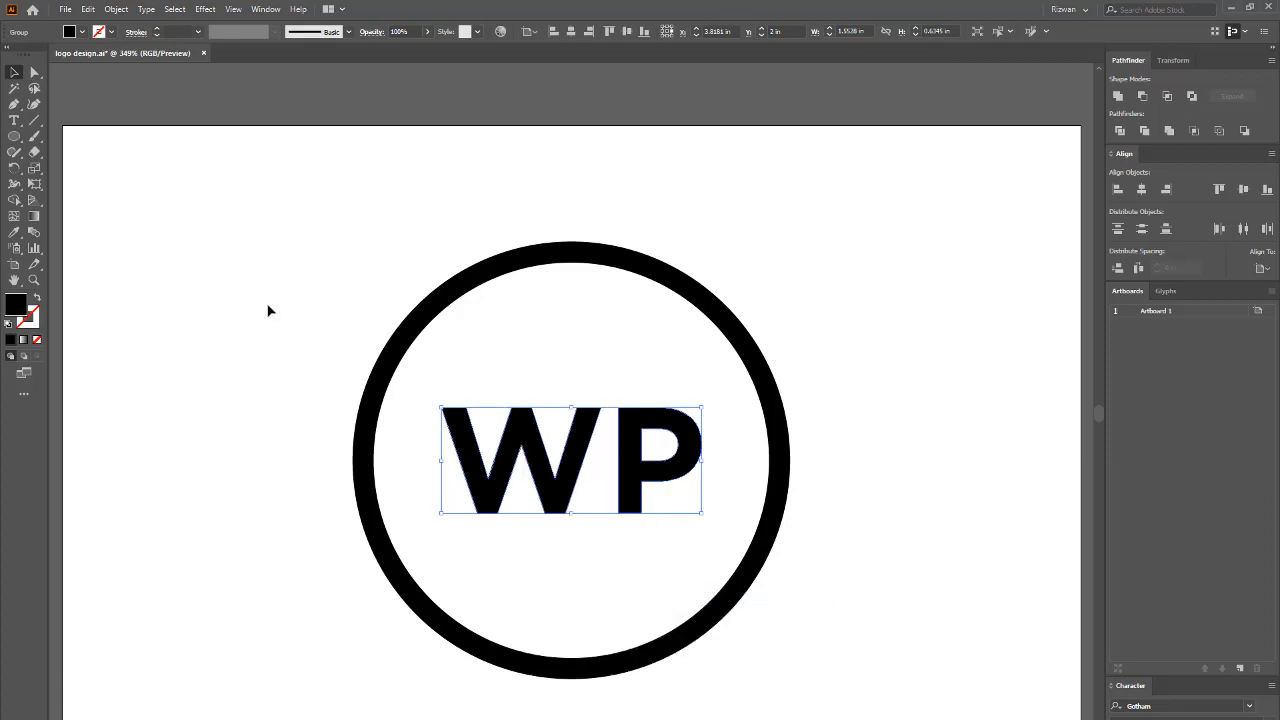
Step: Move the ring and letters together up off the artboard onto the empty canvas above it
drag(288, 277, 910, 636)
scroll(614, 446, up, 3)
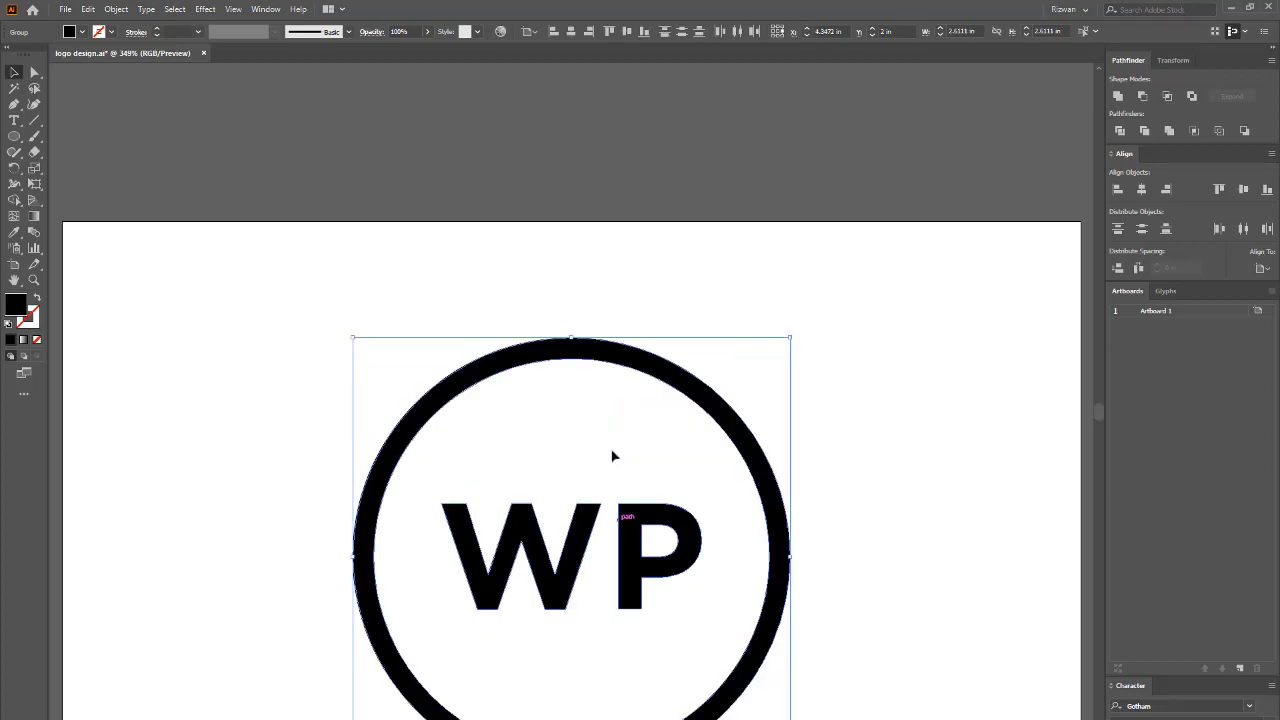
drag(566, 417, 565, 122)
scroll(634, 256, up, 5)
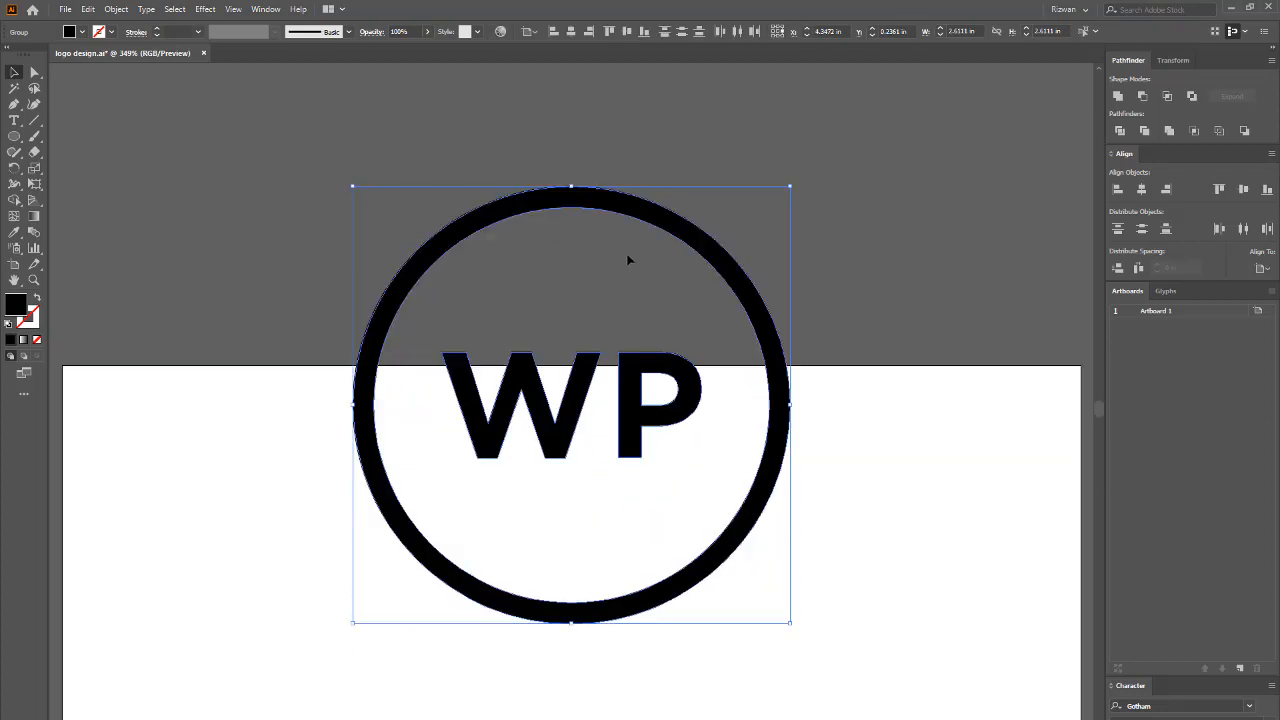
drag(591, 568, 608, 268)
scroll(636, 343, up, 3)
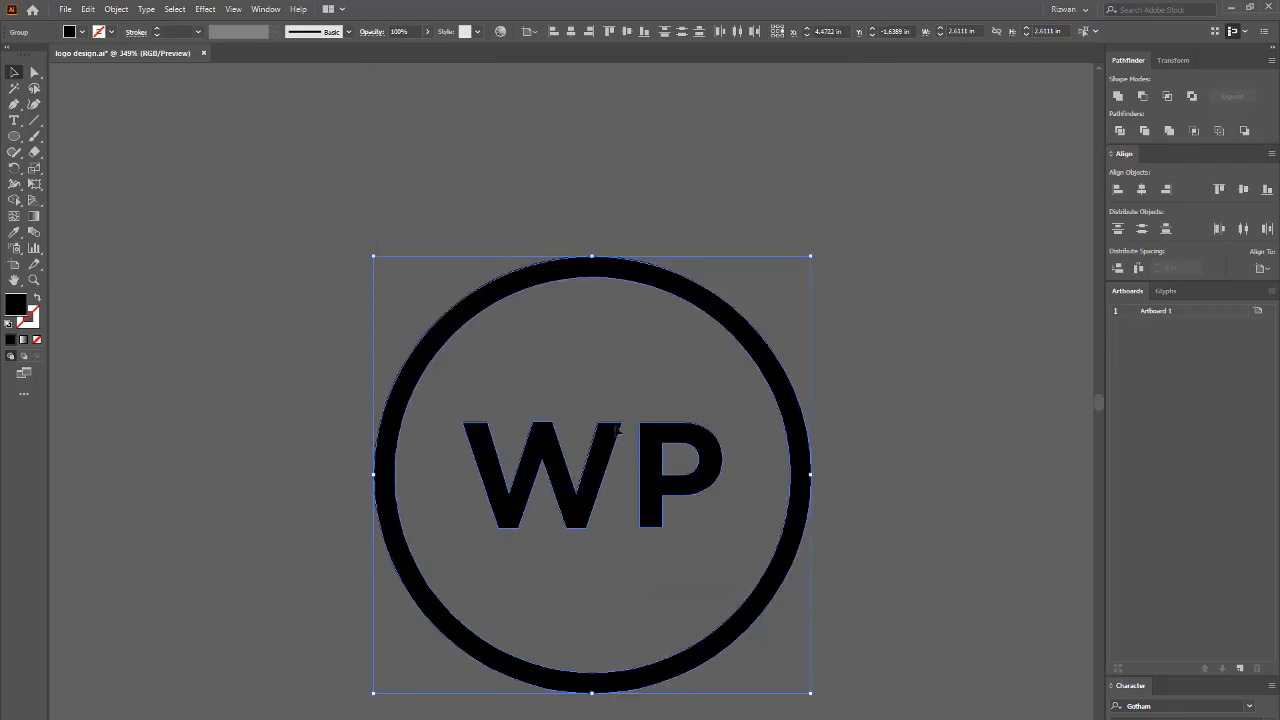
drag(612, 442, 600, 337)
scroll(456, 354, up, 1)
click(256, 286)
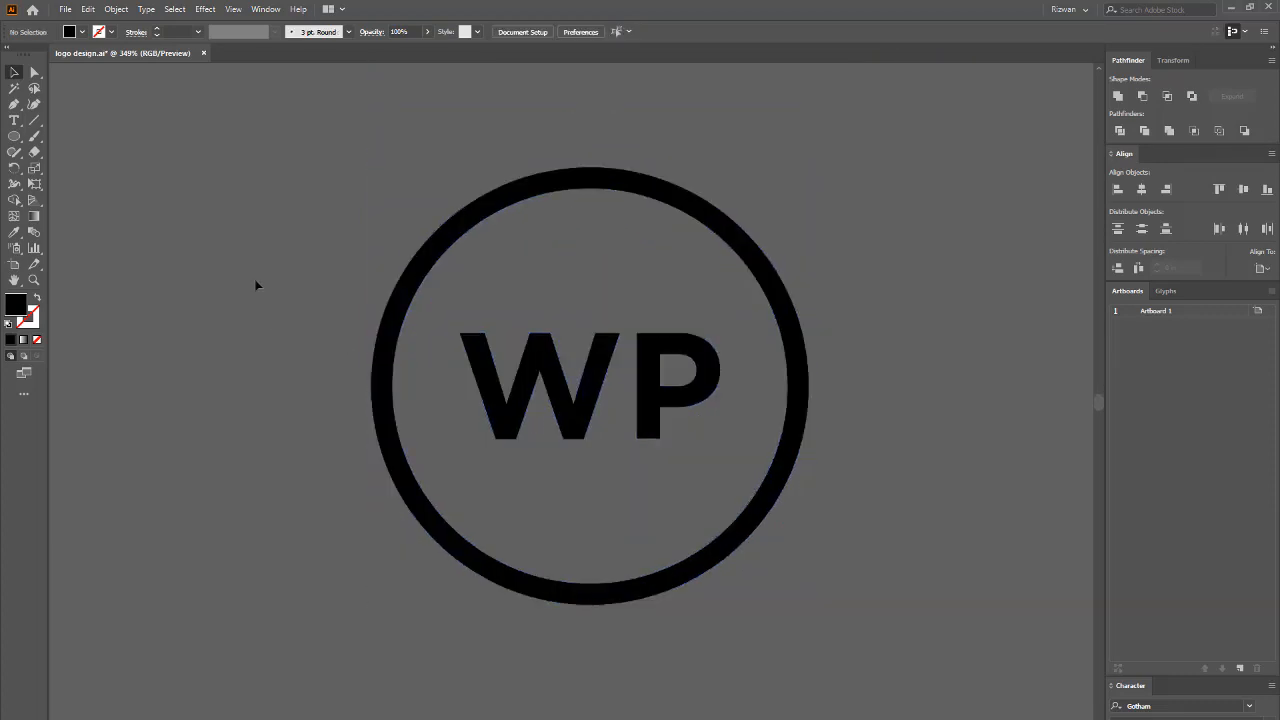
Step: Stretch the W's left arm diagonally up and outward past the ring, keeping its slant
click(34, 72)
drag(35, 74, 100, 80)
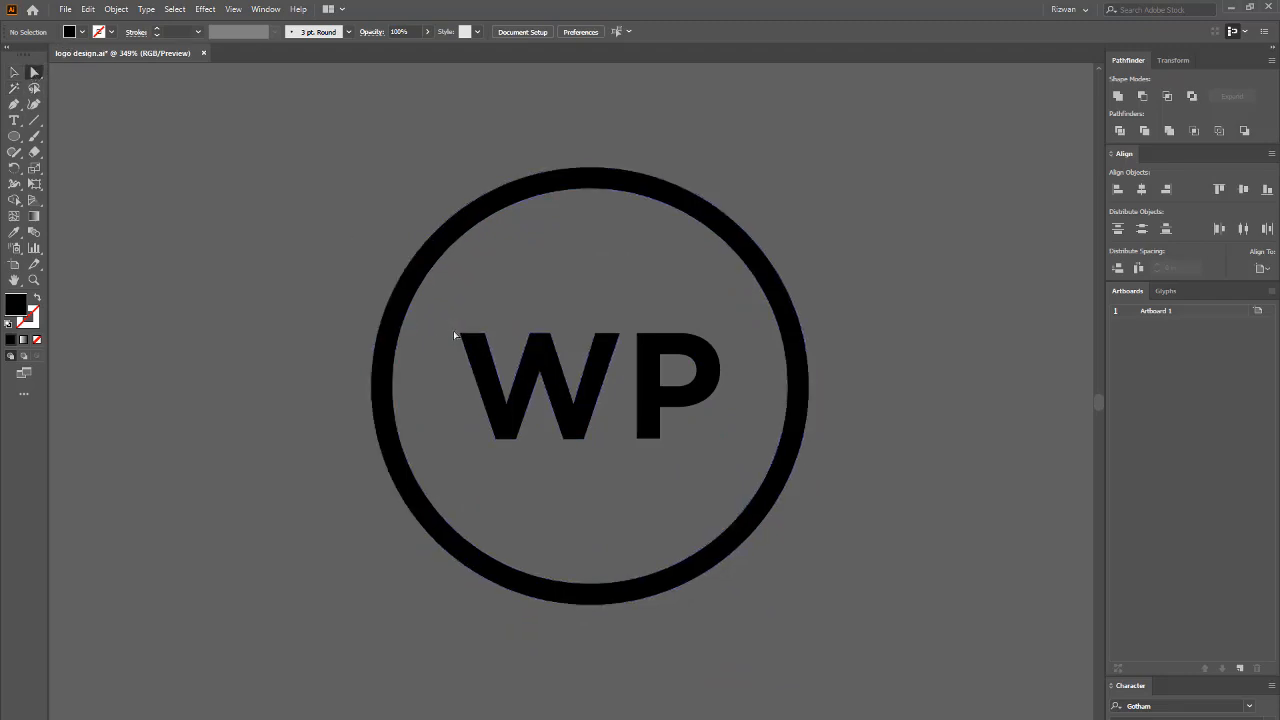
click(513, 359)
mouse_move(475, 341)
mouse_down()
mouse_move(473, 256)
mouse_move(405, 138)
mouse_up()
click(738, 497)
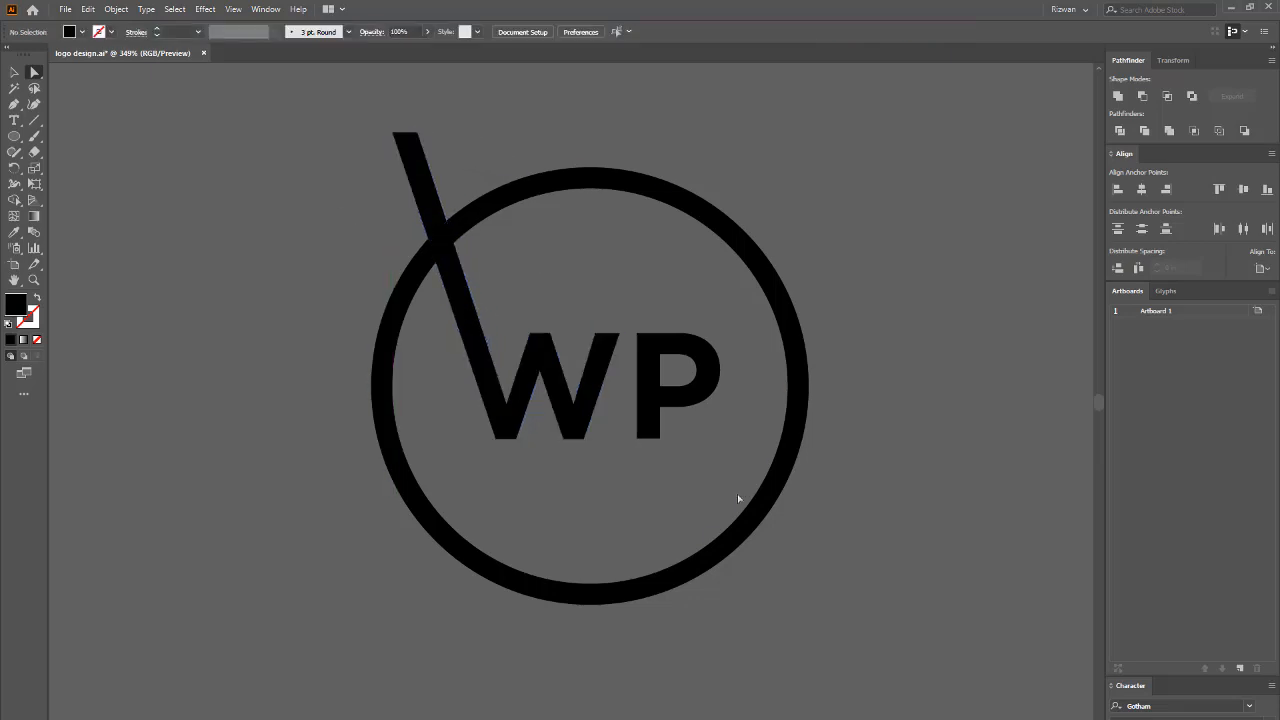
Step: Extend the P's stem straight down beyond the lower edge of the ring
click(640, 437)
drag(650, 443, 650, 710)
click(14, 72)
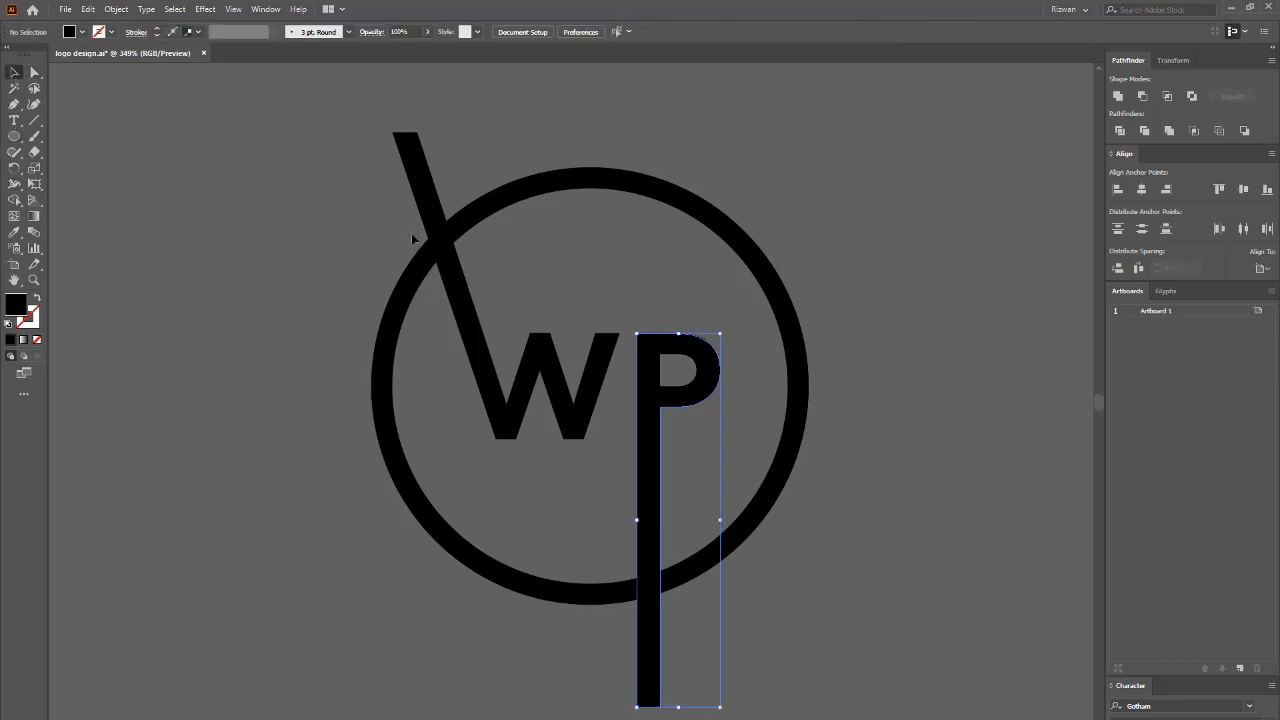
Step: Offset the paths of the WP letters by 0.06 in with miter joins and a miter limit of 4
click(482, 325)
click(482, 325)
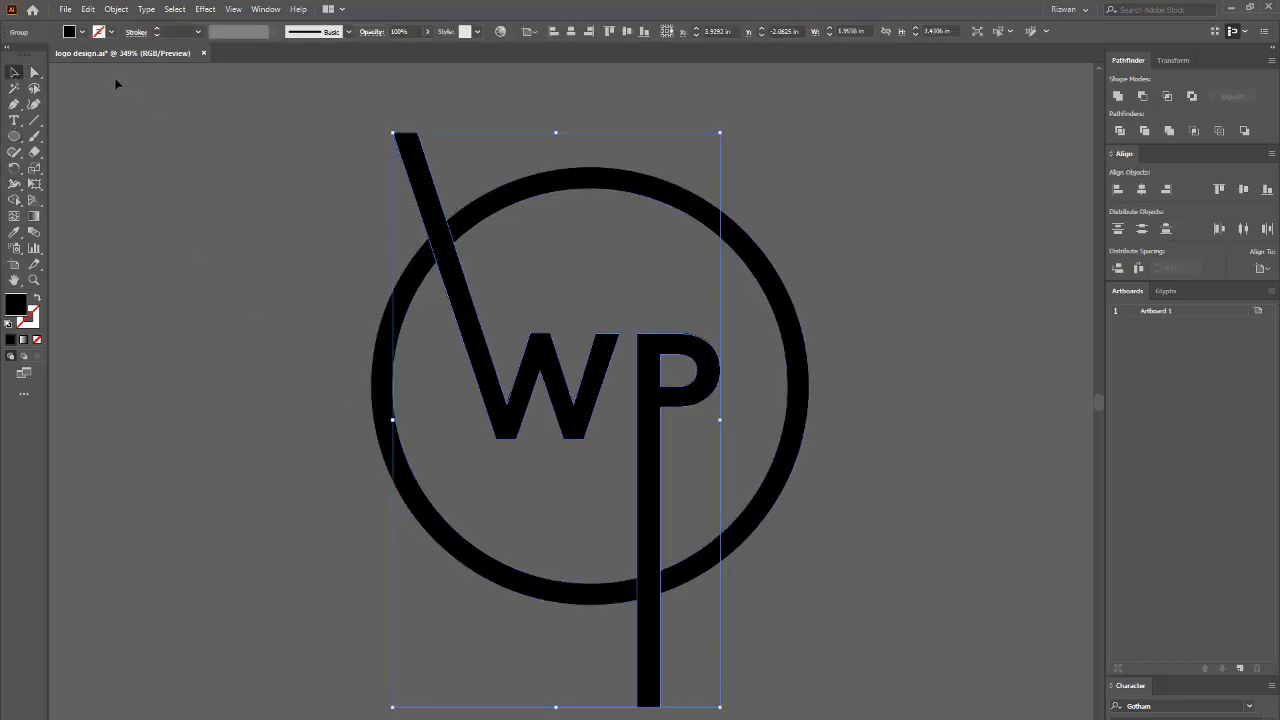
click(117, 10)
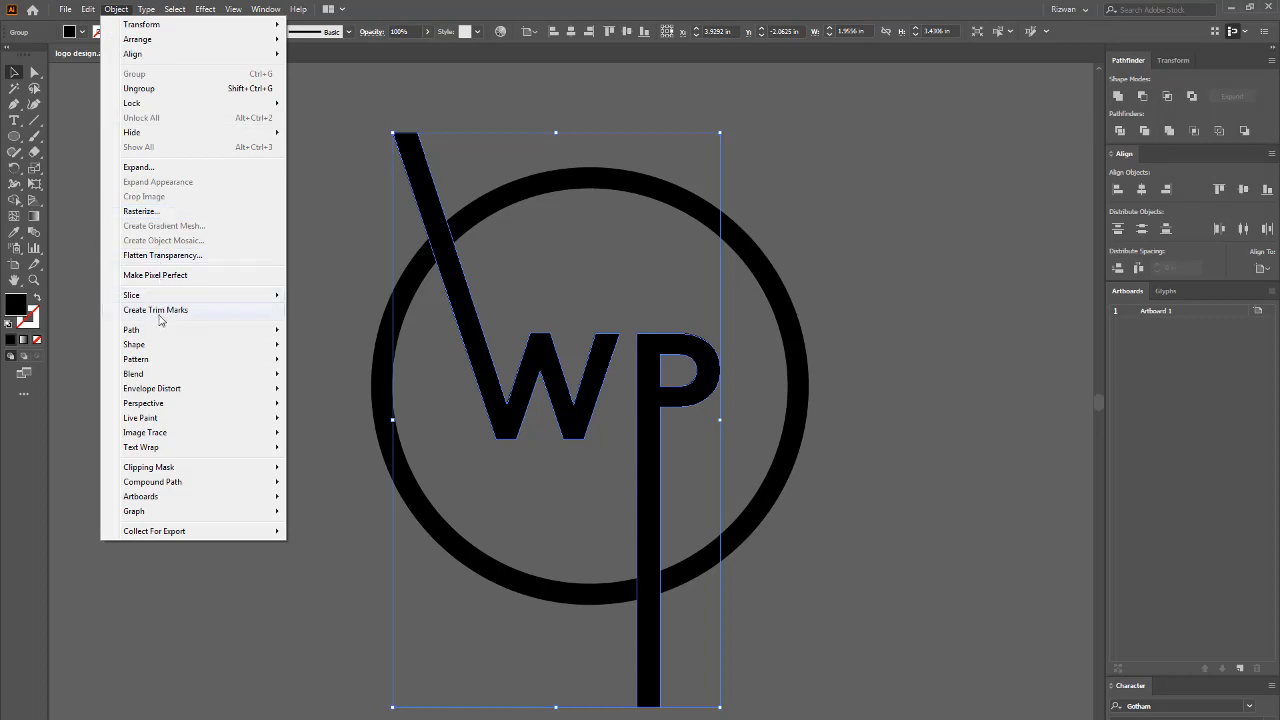
mouse_move(160, 343)
mouse_move(249, 331)
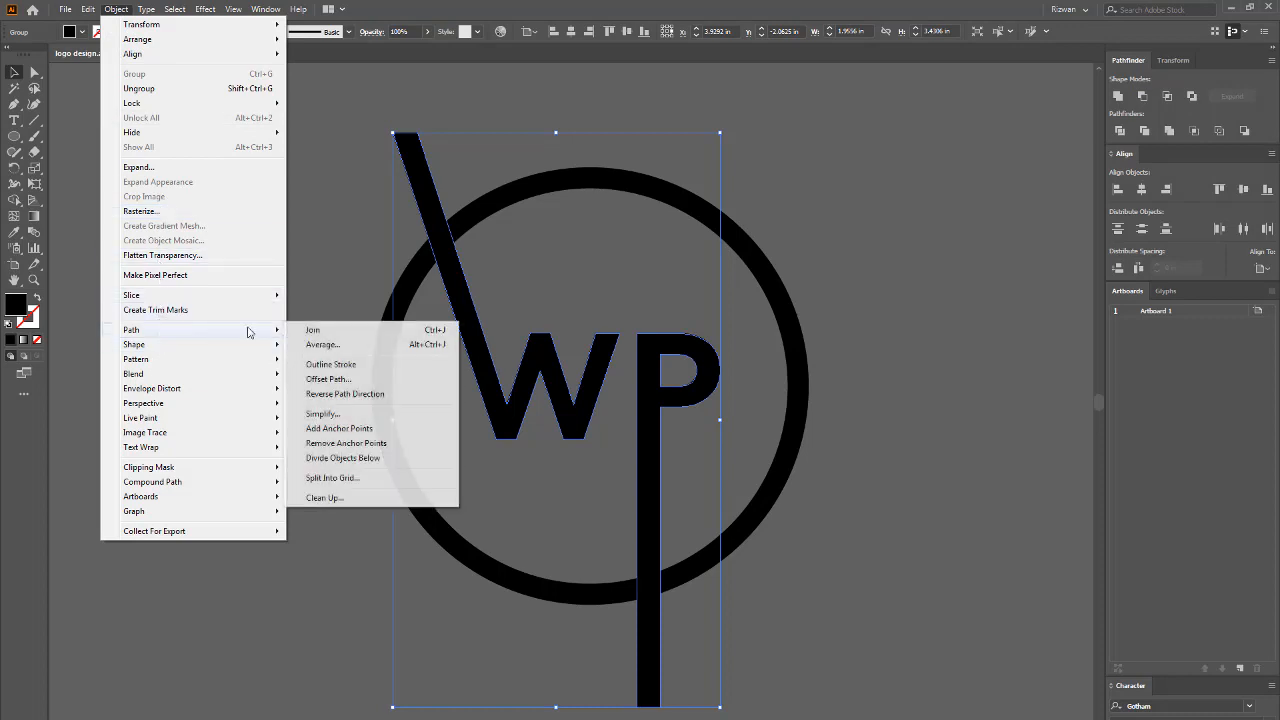
click(331, 380)
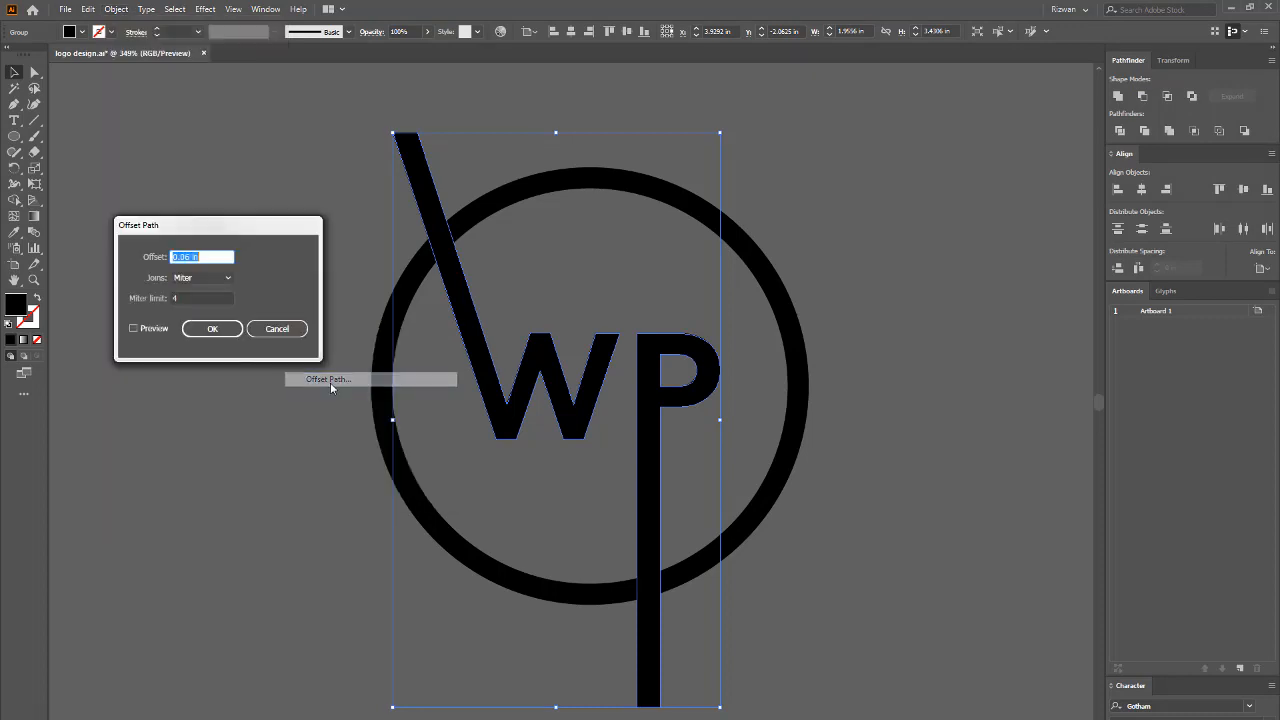
click(163, 329)
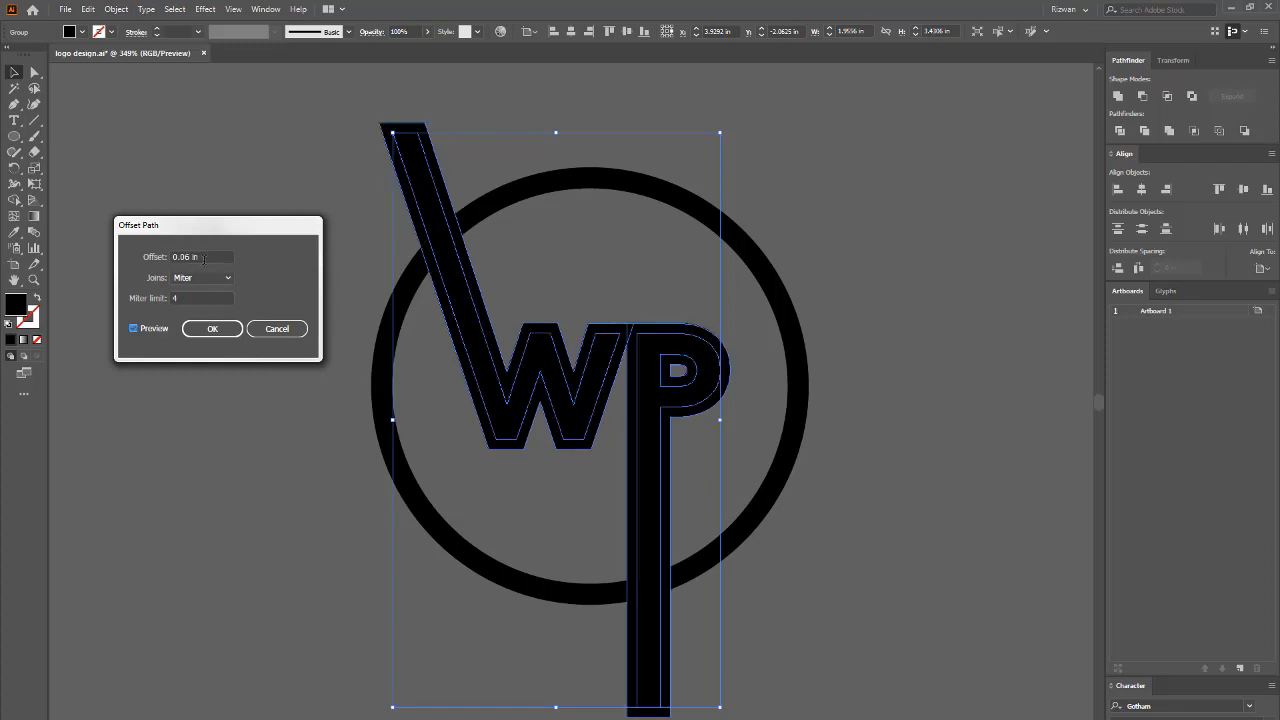
drag(203, 257, 148, 258)
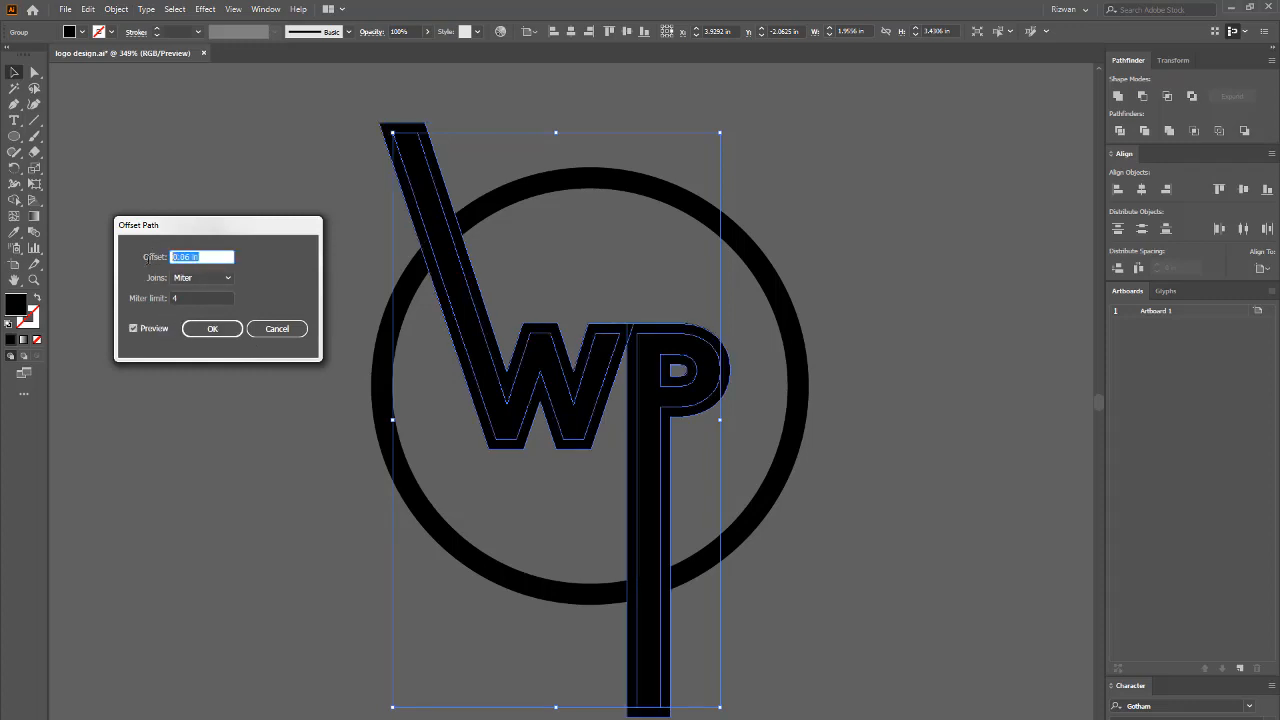
click(212, 329)
Step: Fill the offset shapes around the letters with white
click(73, 33)
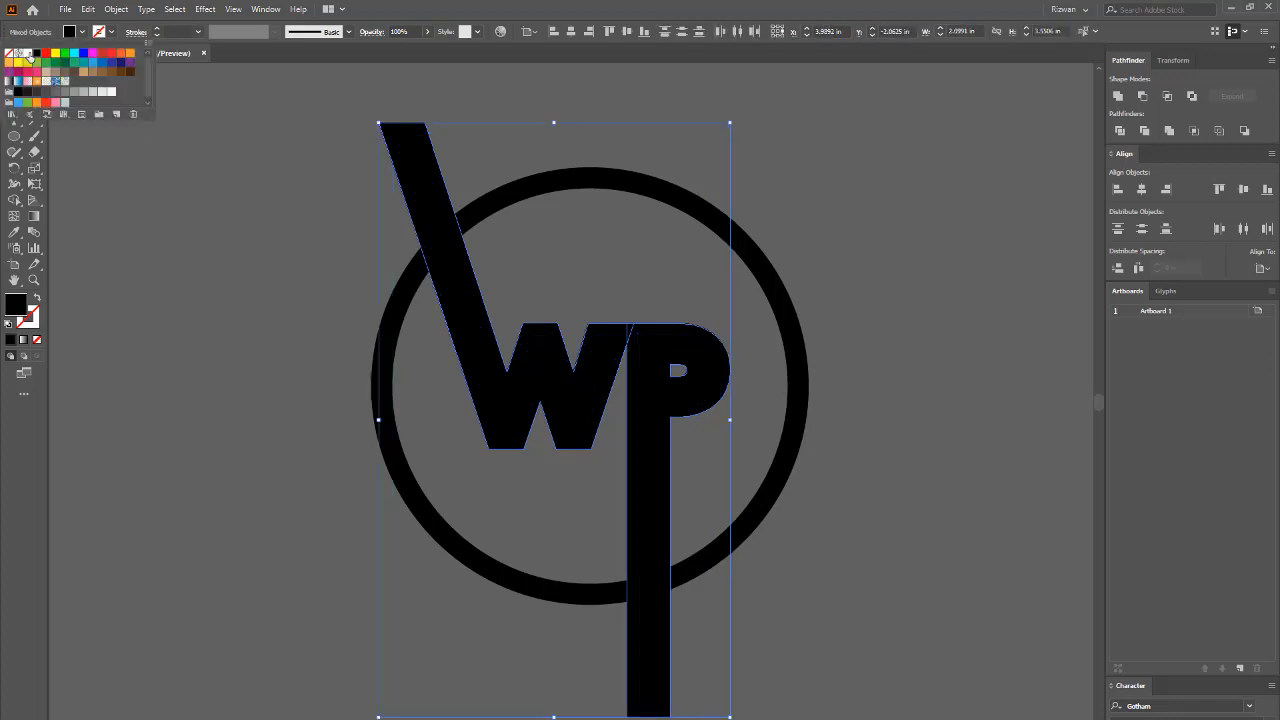
click(32, 55)
click(245, 273)
Step: Trim away the part of the W's left arm and its white outline that extends beyond the ring, using the Shape Builder
drag(419, 229, 667, 447)
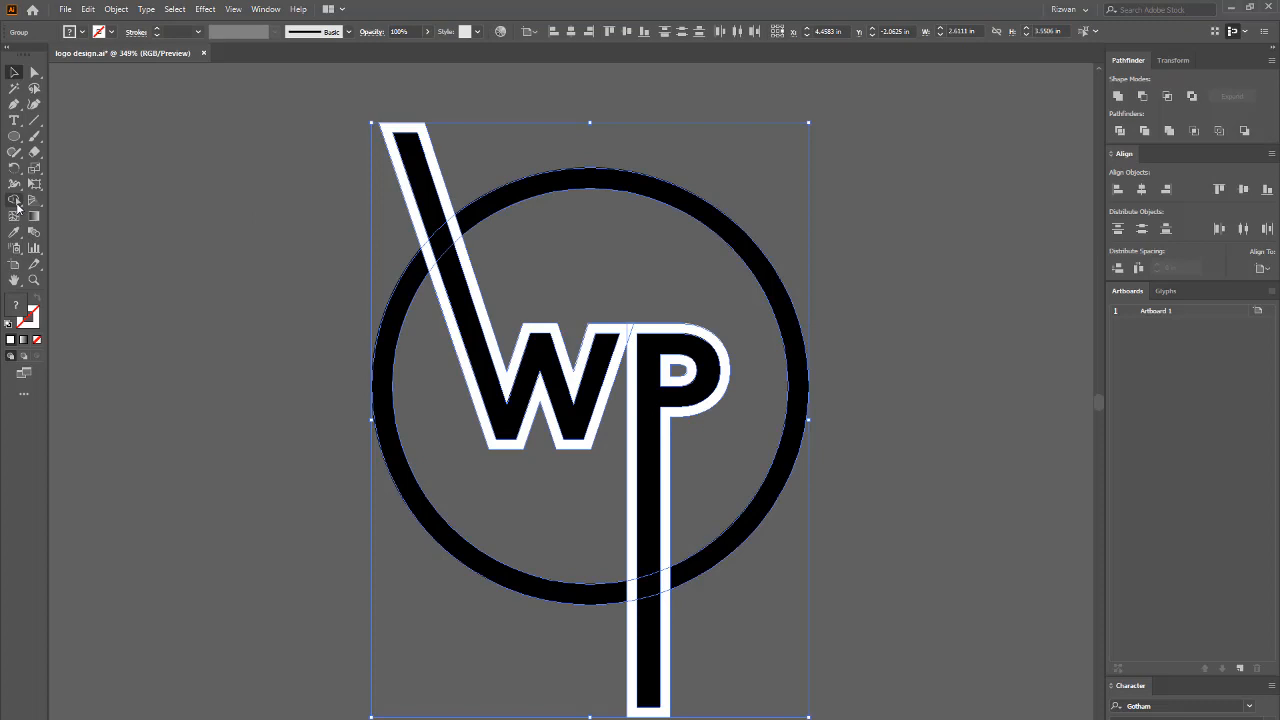
drag(14, 200, 57, 201)
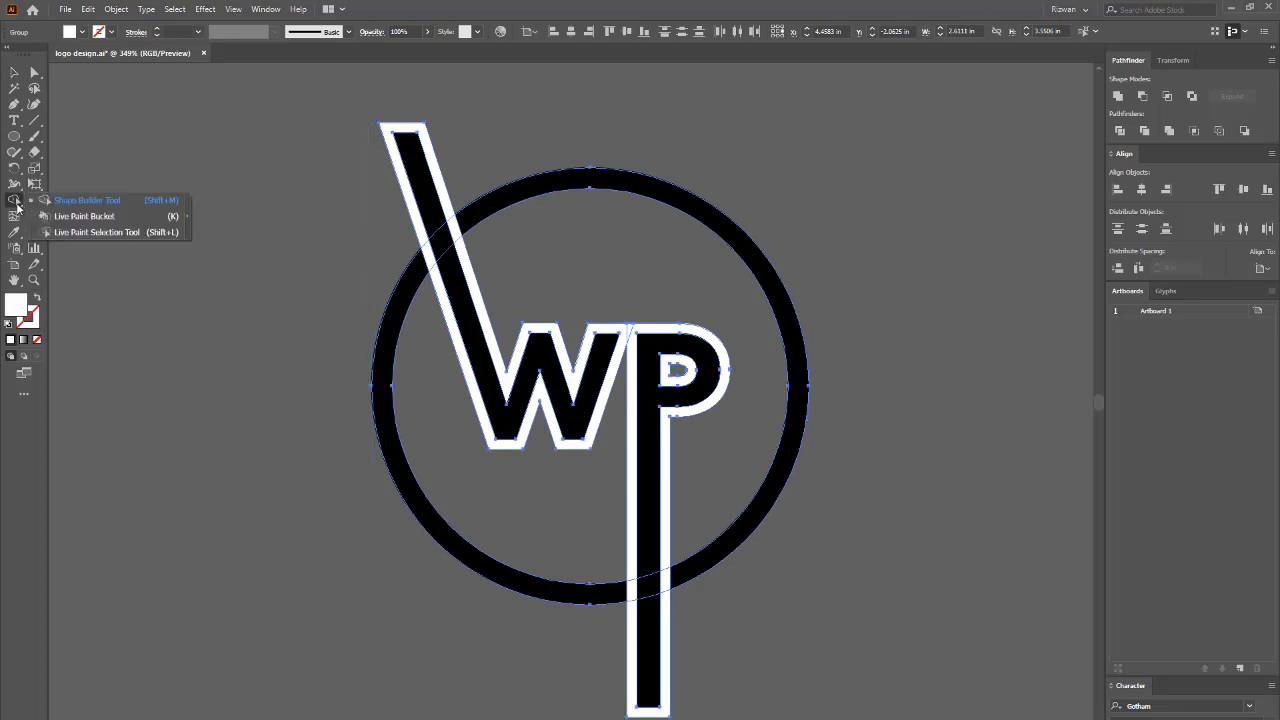
click(100, 204)
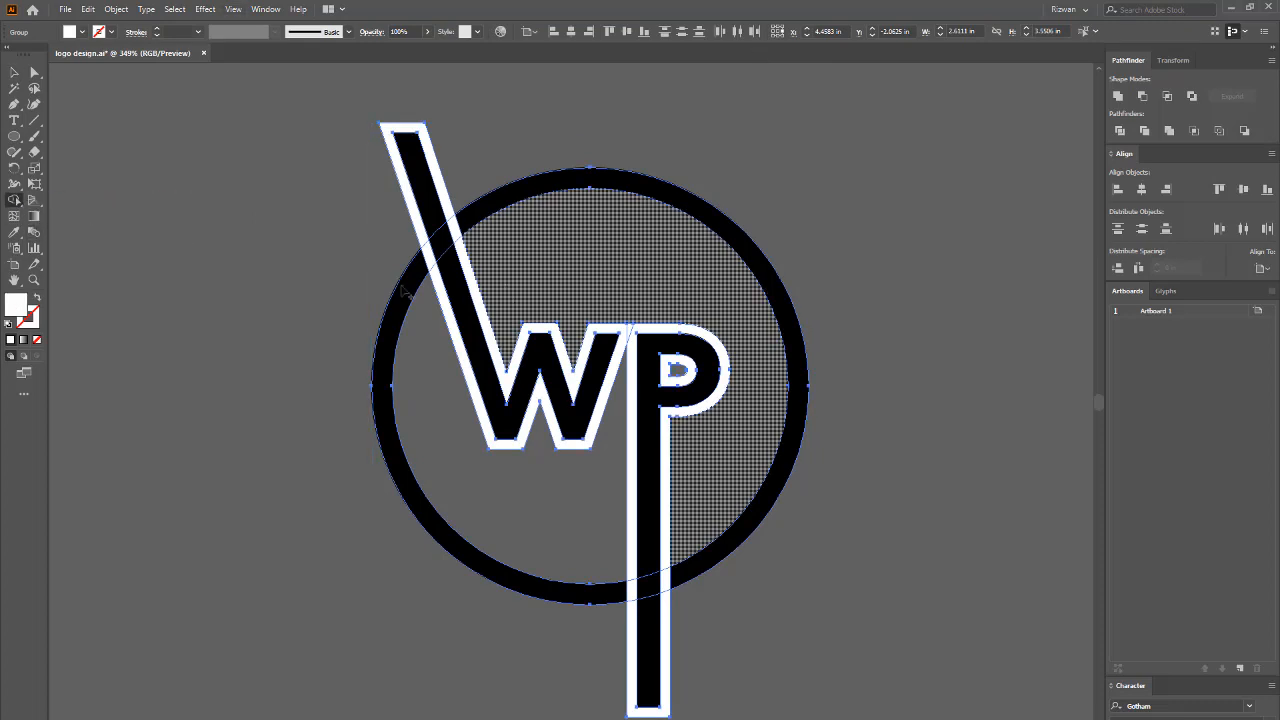
drag(463, 146, 385, 201)
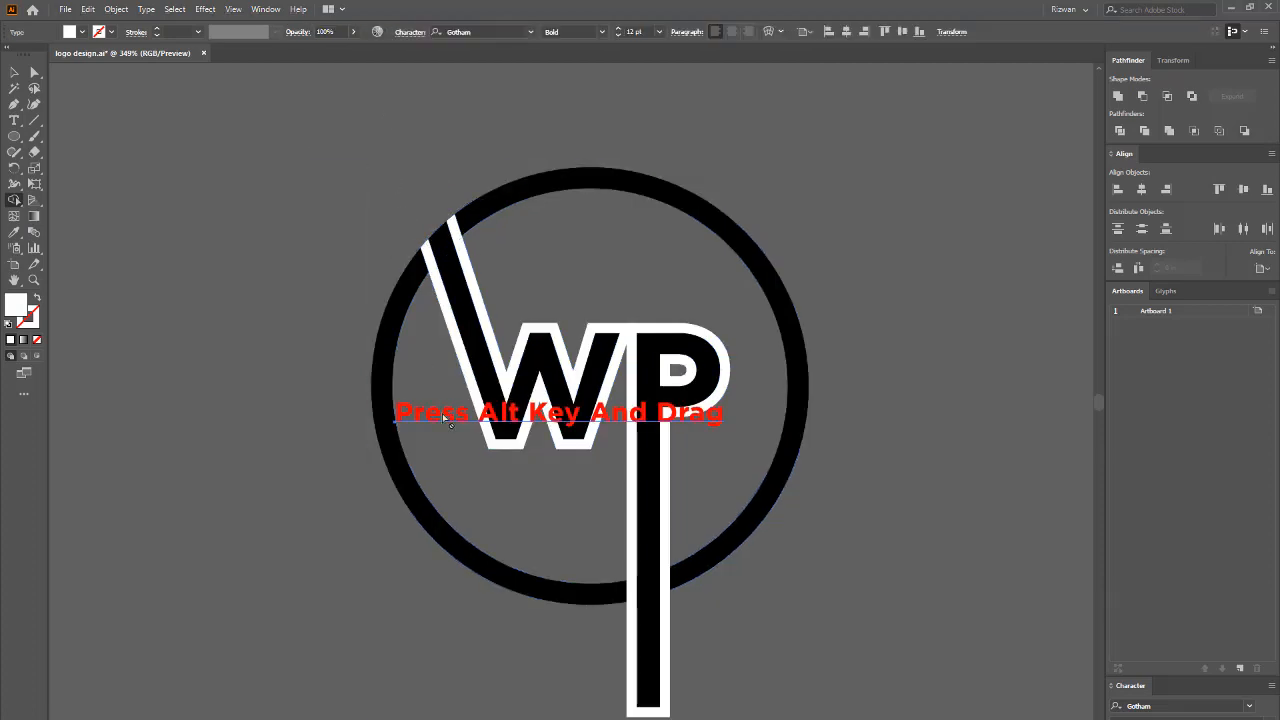
click(14, 72)
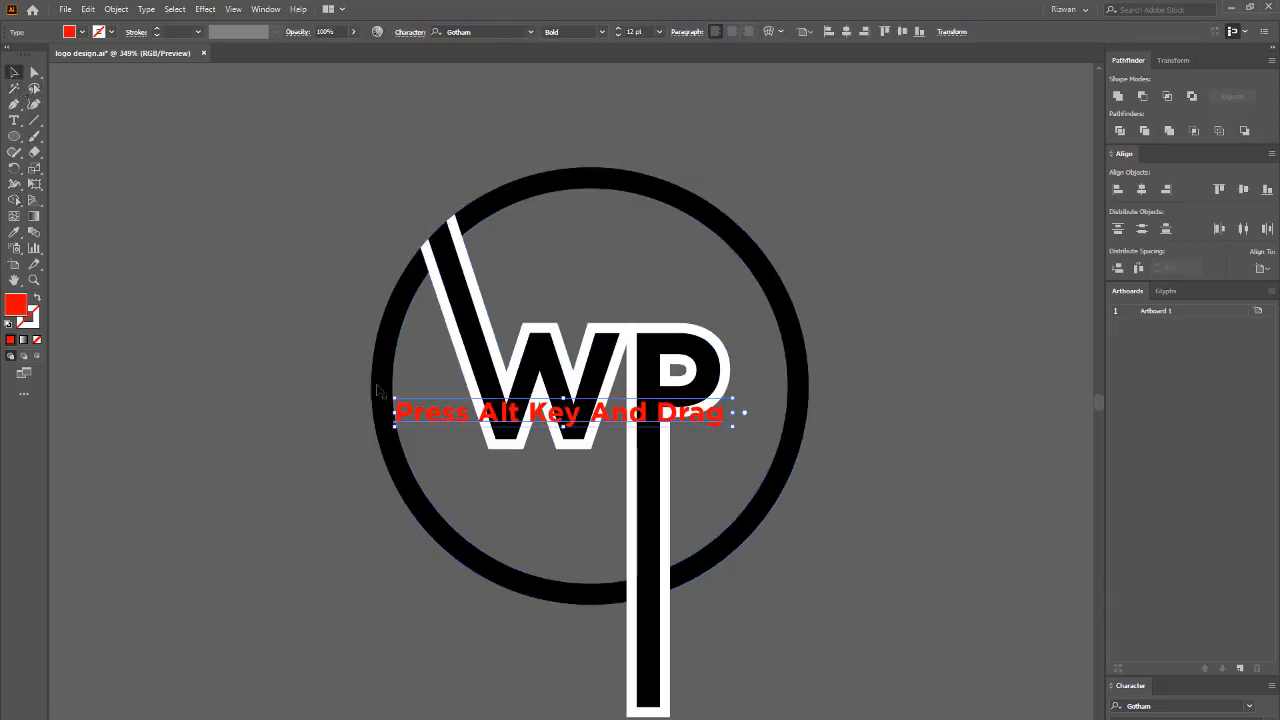
drag(430, 412, 450, 100)
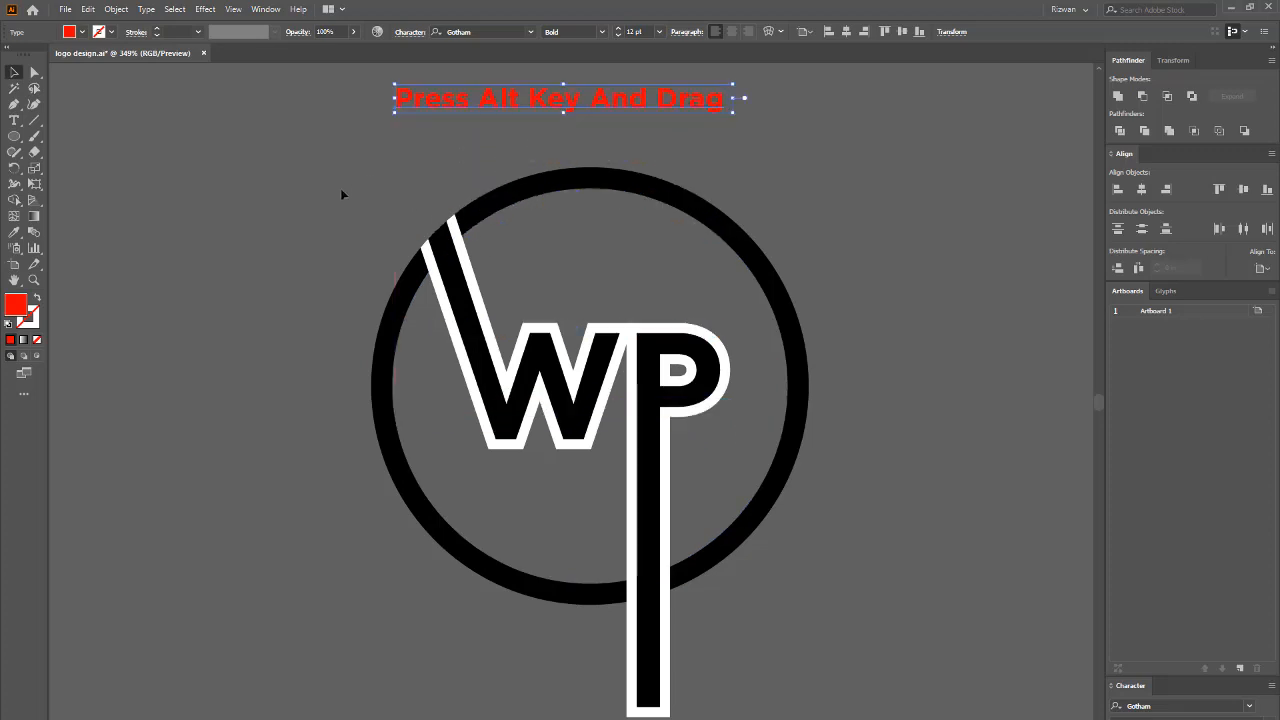
click(339, 201)
key(ctrl+z)
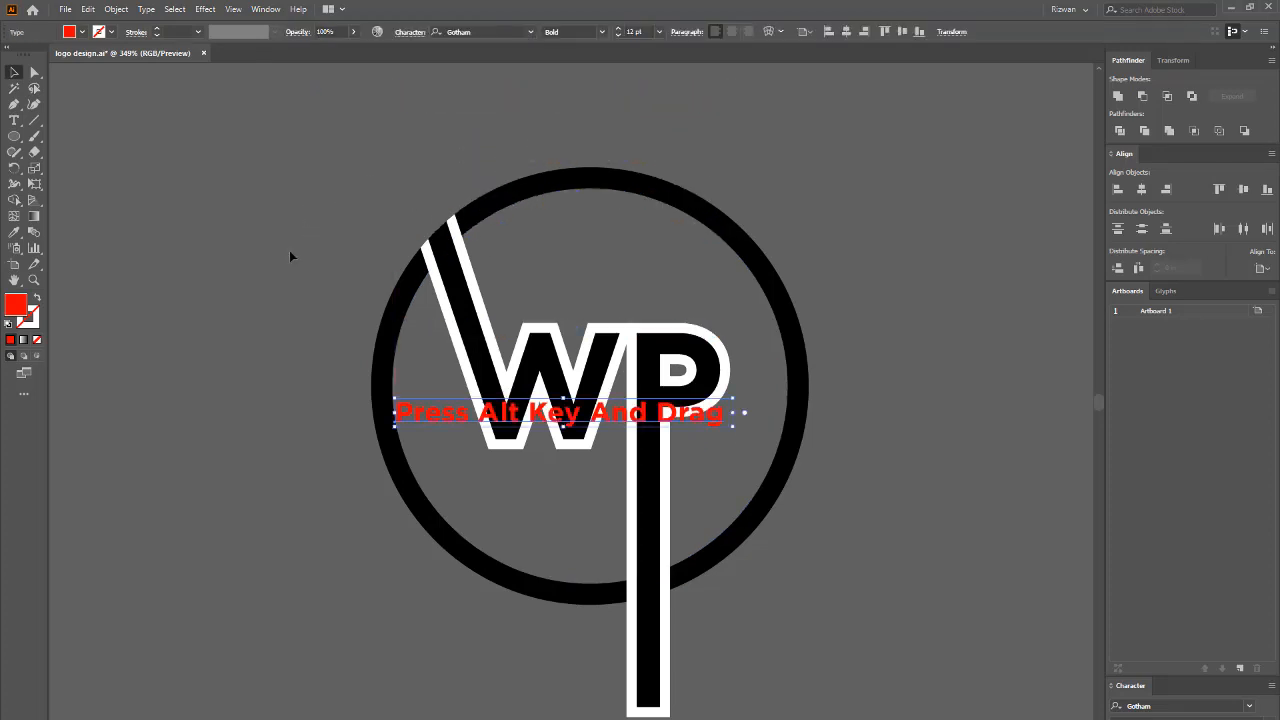
key(ctrl+z)
drag(326, 165, 564, 348)
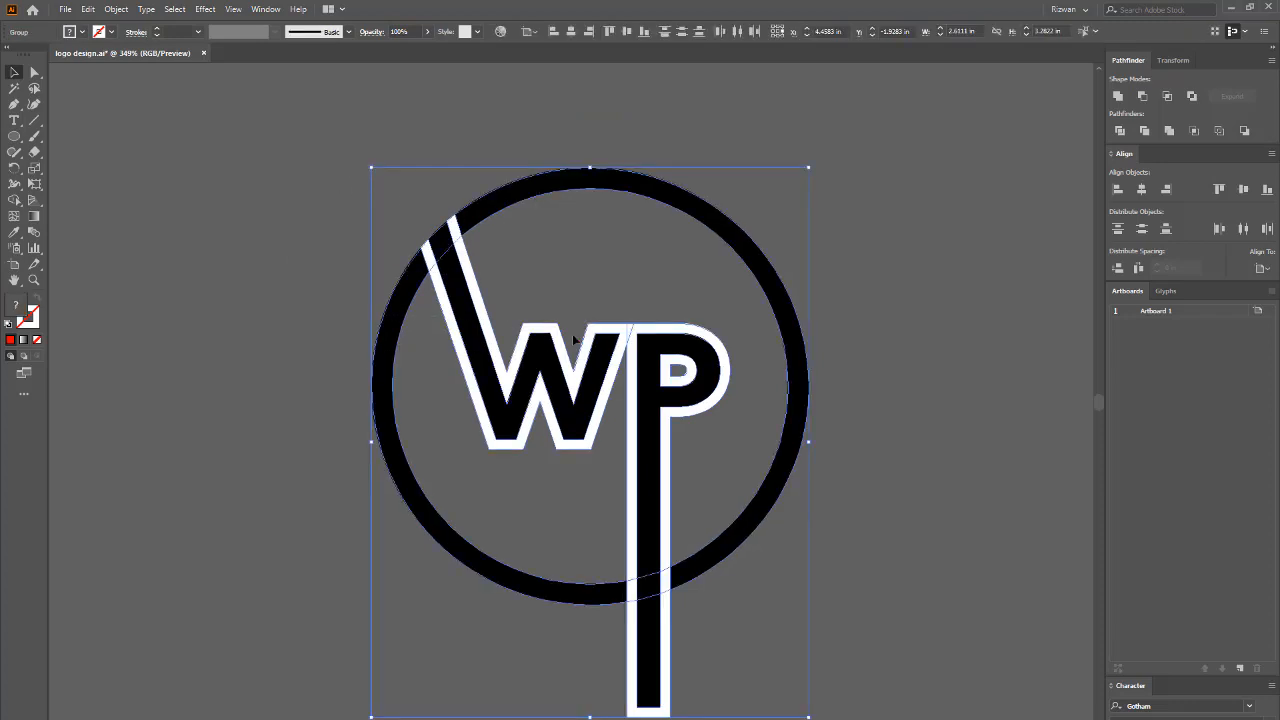
click(255, 250)
Step: Add the red note "Press Alt Key And Drag" and place it above the ring
text(Press Alt Key And Drag)
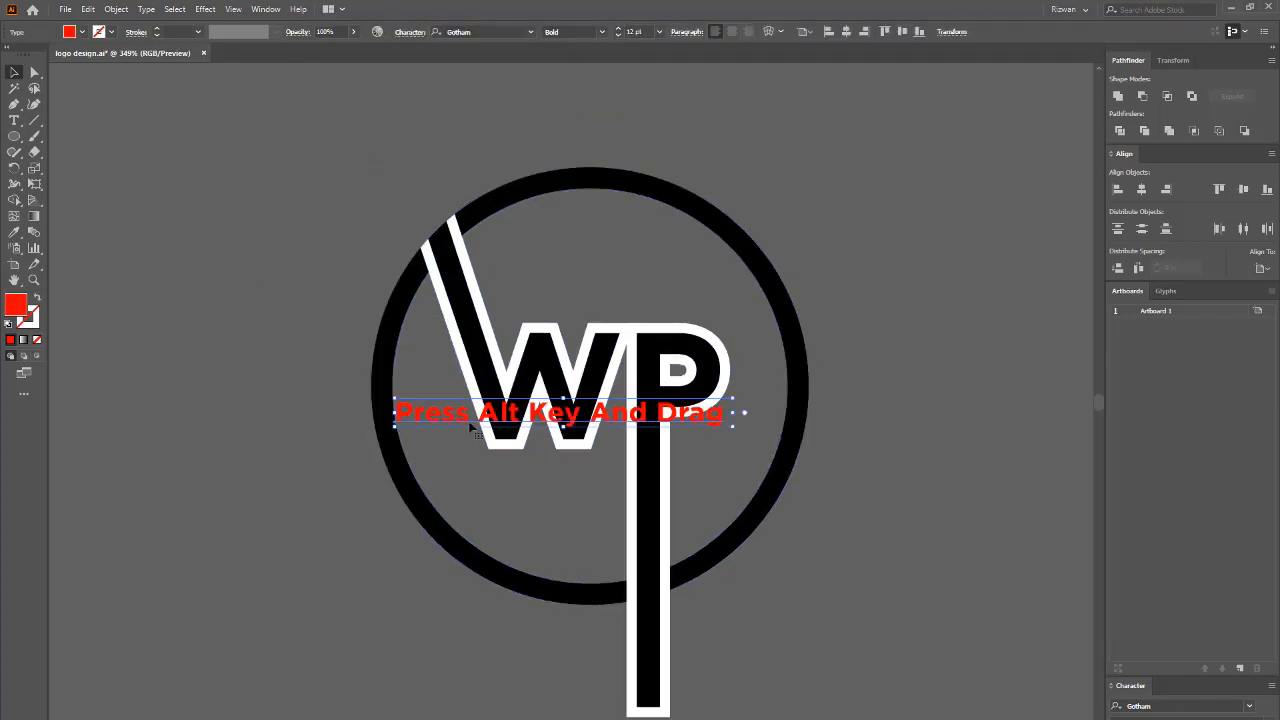
drag(478, 410, 488, 114)
Step: Remove the white outline around the W, including its strip across the ring beside the arm, with the Shape Builder
drag(350, 225, 480, 290)
click(15, 200)
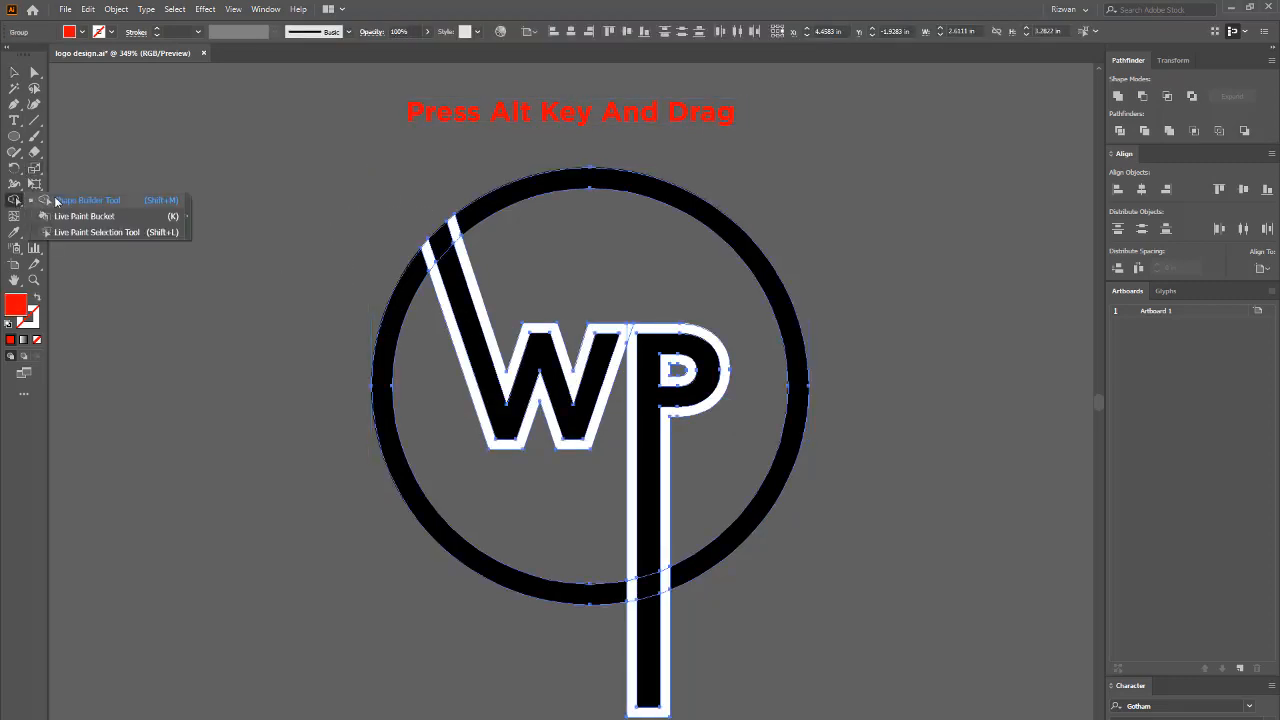
drag(426, 247, 442, 226)
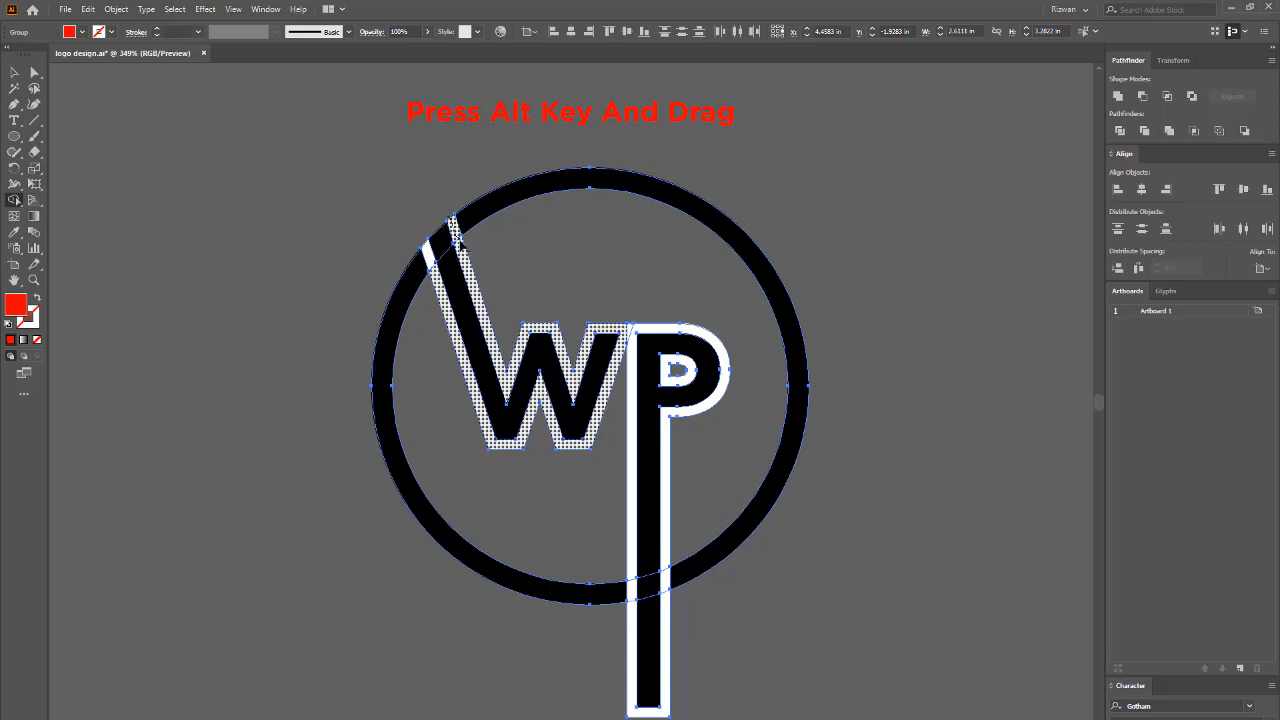
click(14, 72)
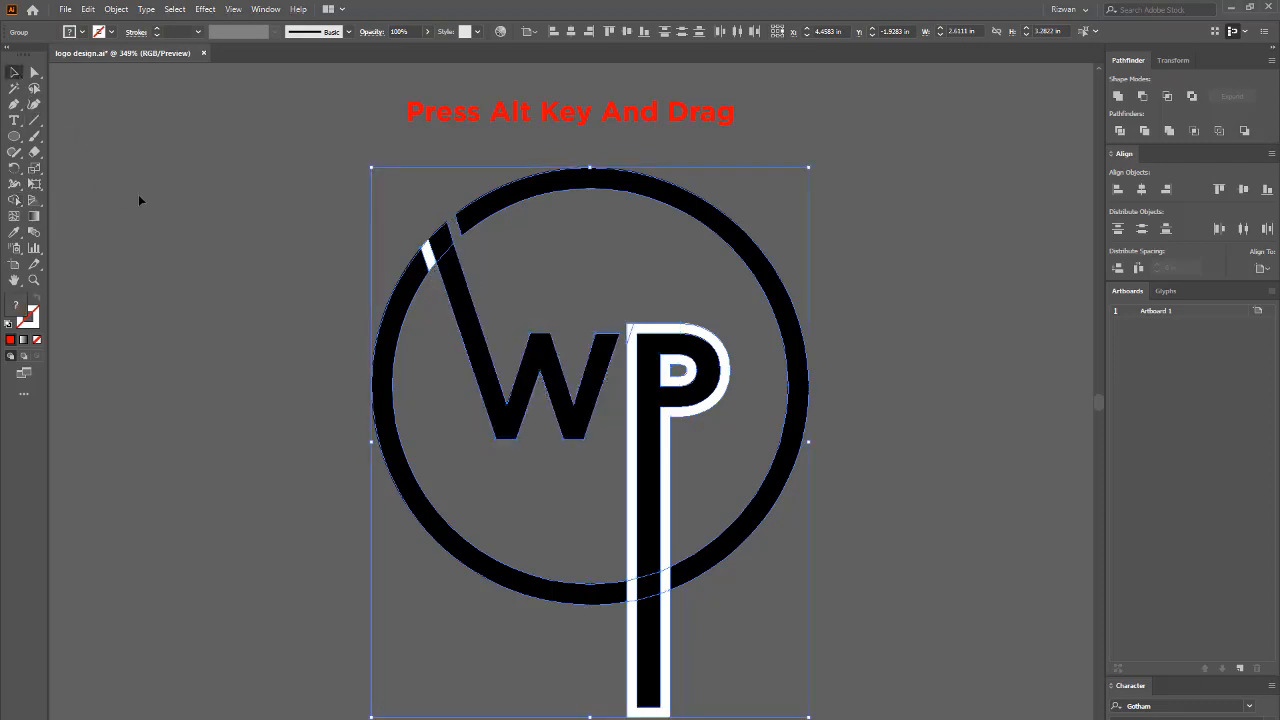
click(242, 332)
Step: Ungroup the letter shapes and delete the leftover white W shape behind the black W
click(428, 255)
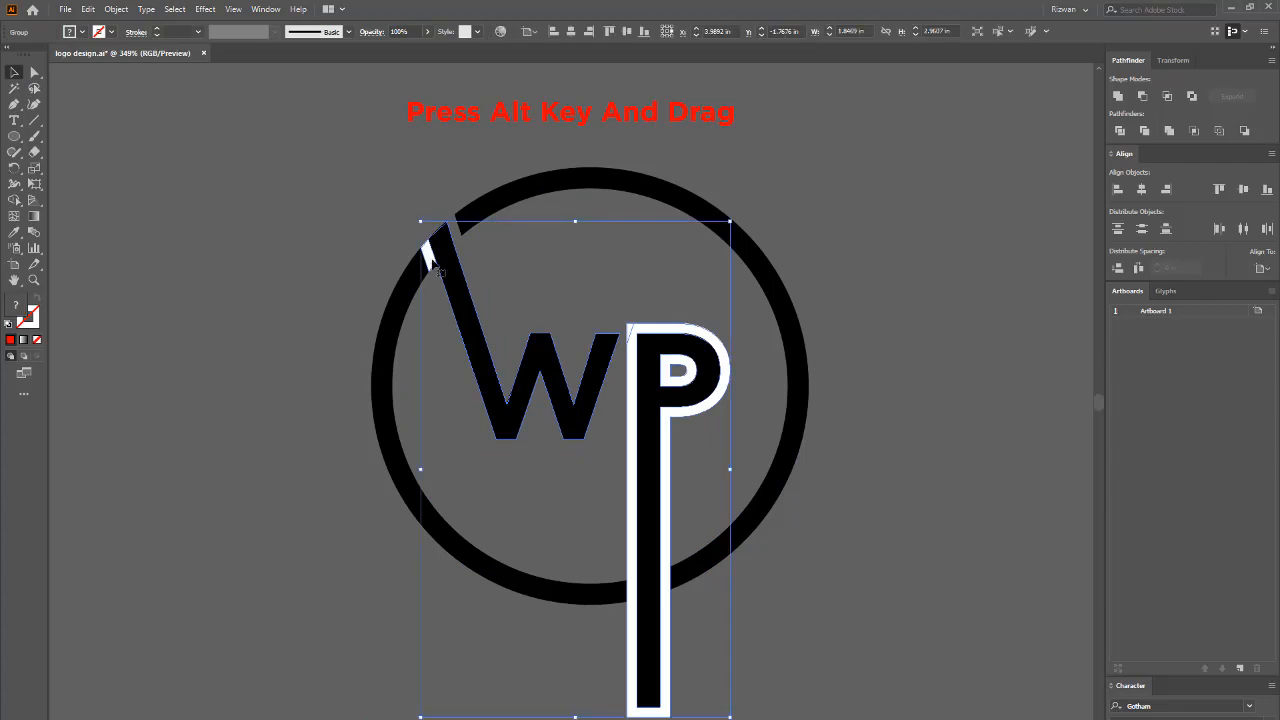
right_click(441, 264)
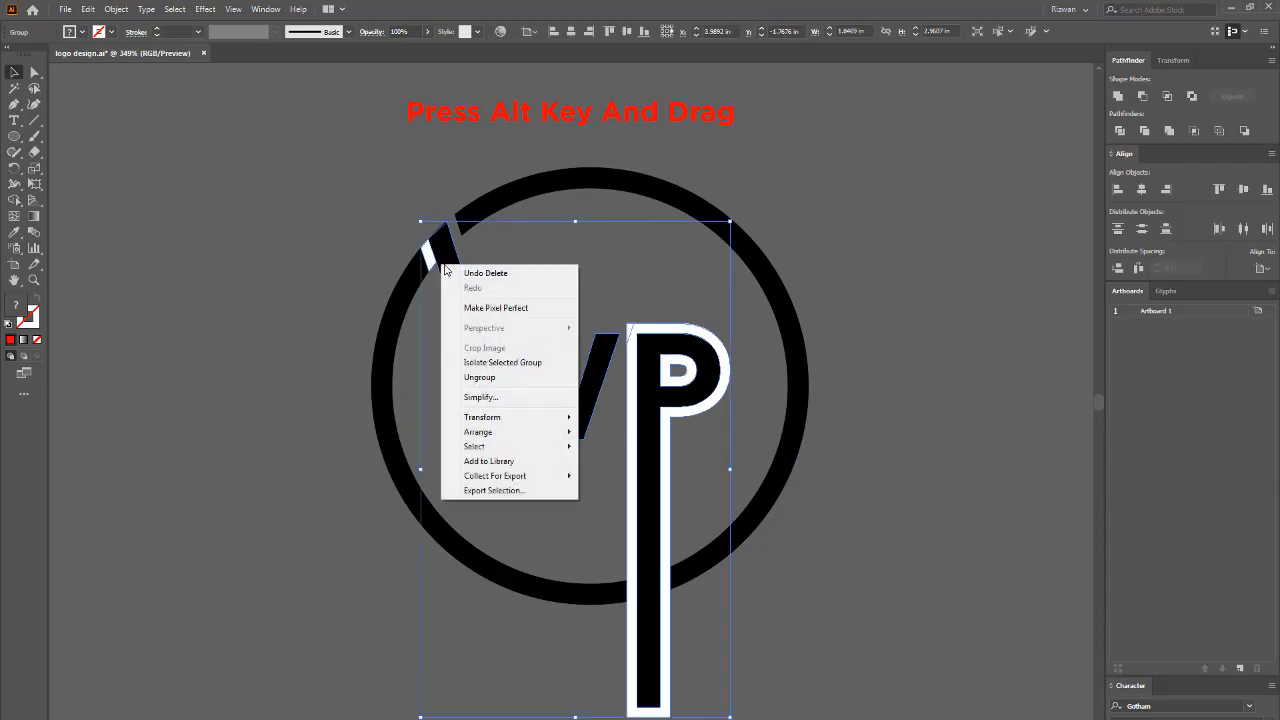
click(480, 381)
click(311, 232)
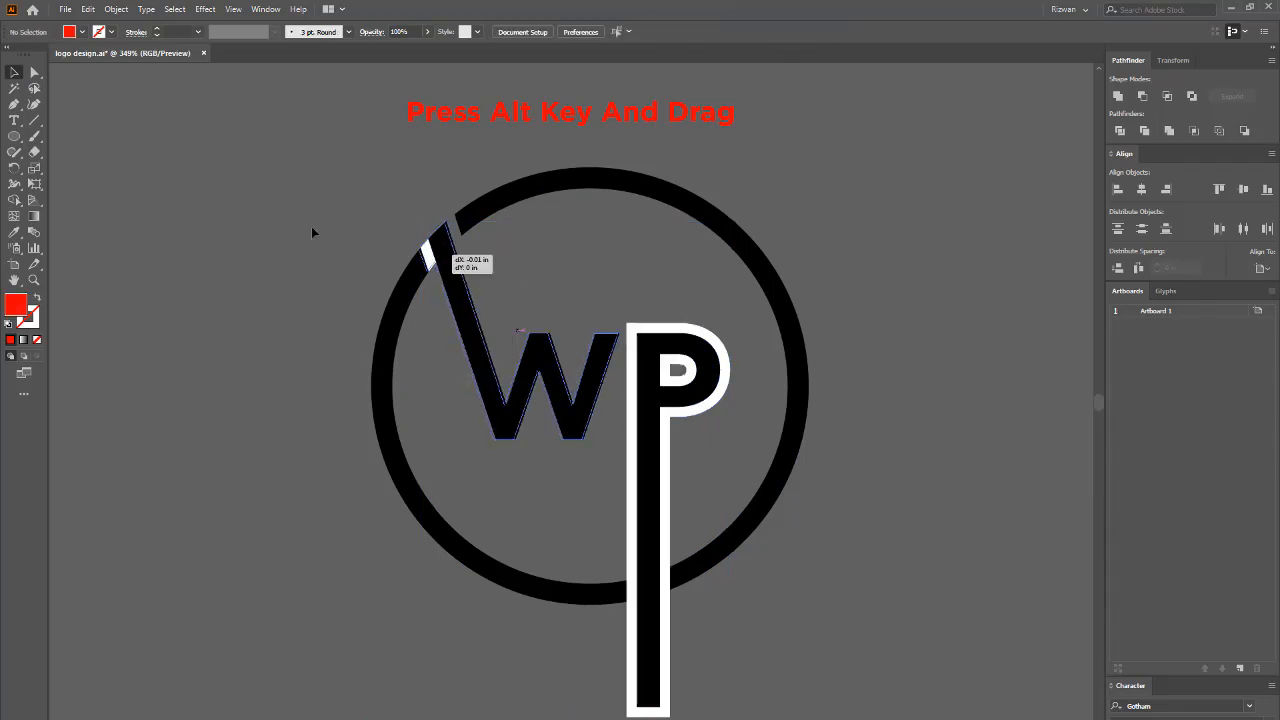
drag(426, 258, 258, 210)
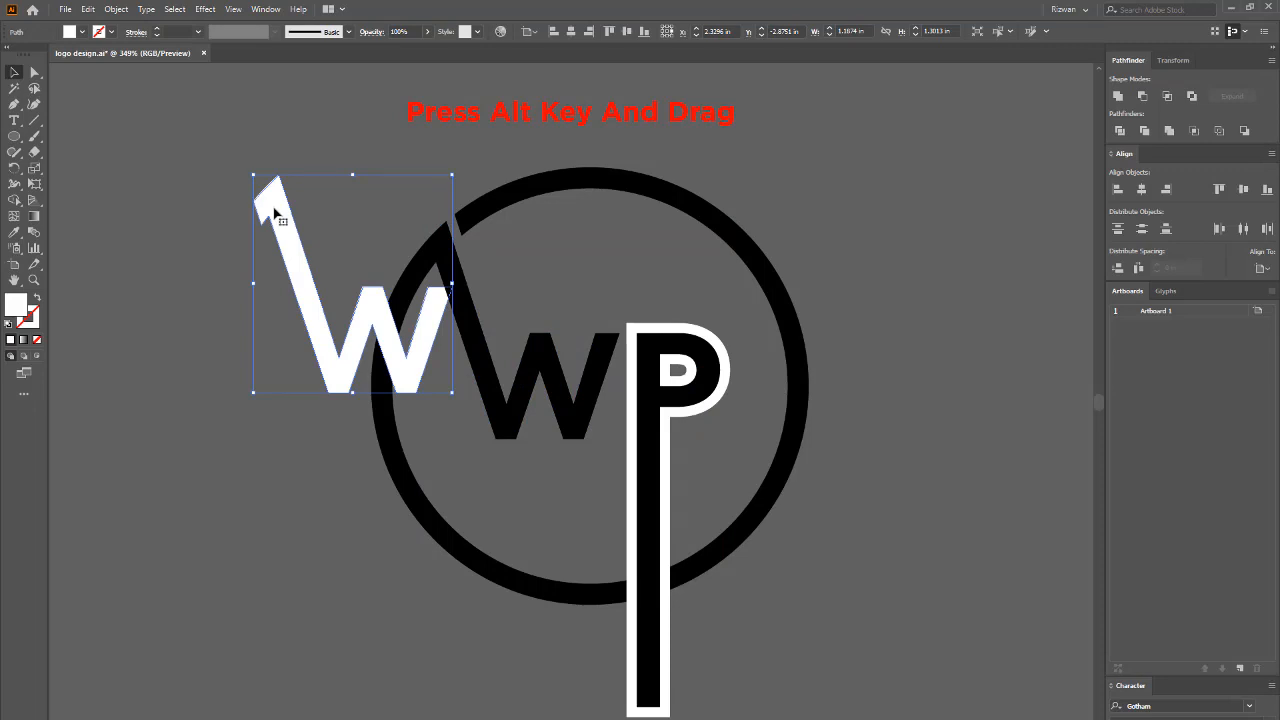
key(Delete)
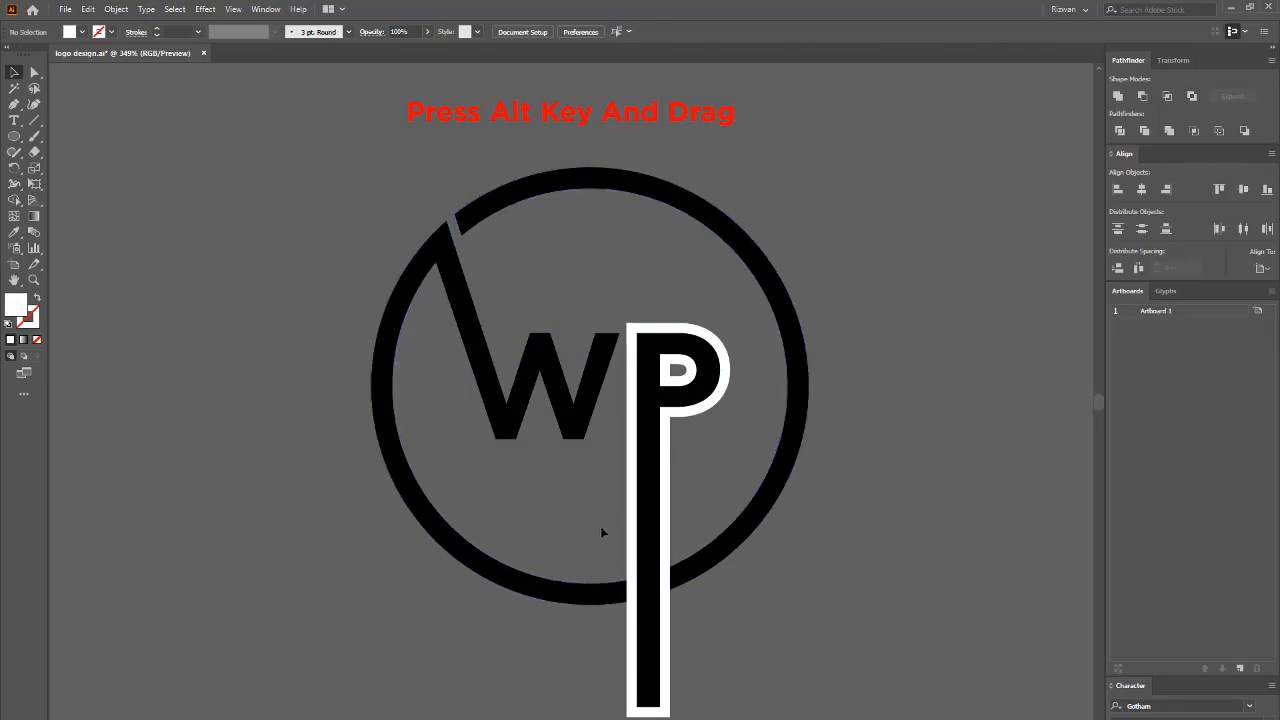
Step: Trim the P's stem below the ring and remove the white outline around the P with the Shape Builder
mouse_move(600, 528)
mouse_down()
mouse_move(778, 660)
mouse_move(660, 648)
mouse_move(612, 664)
mouse_up()
click(14, 200)
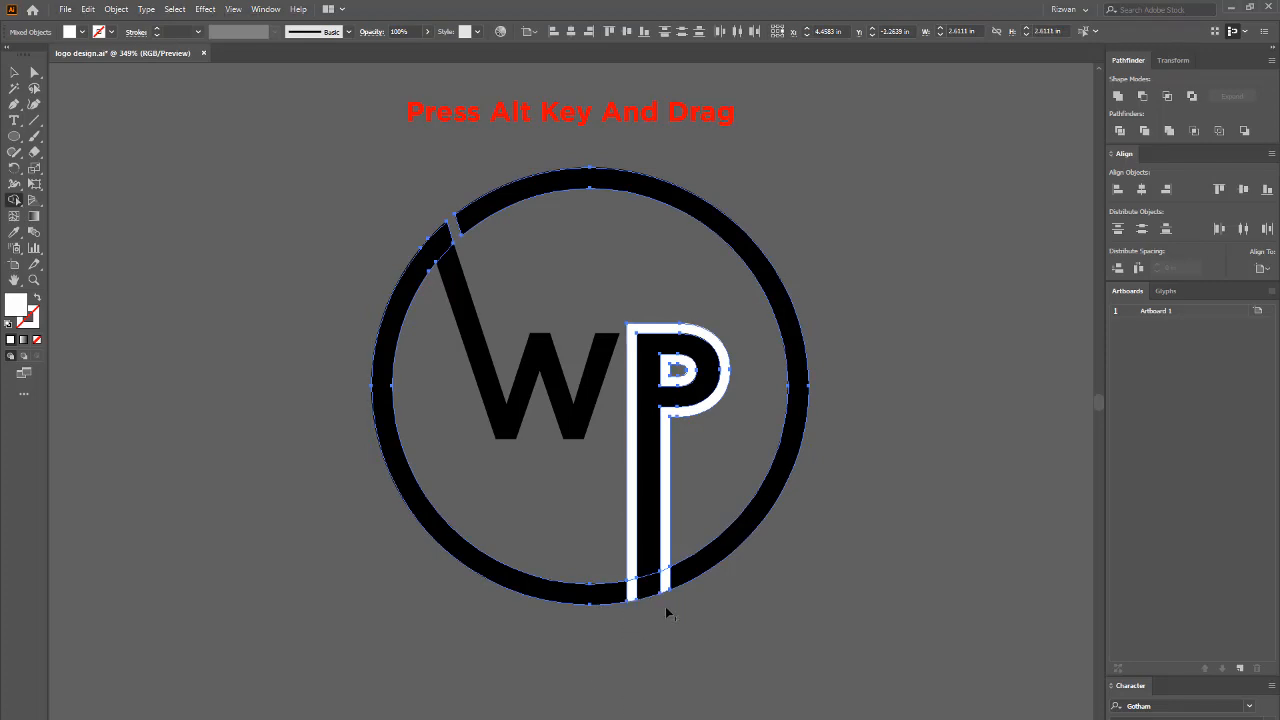
drag(630, 595, 662, 598)
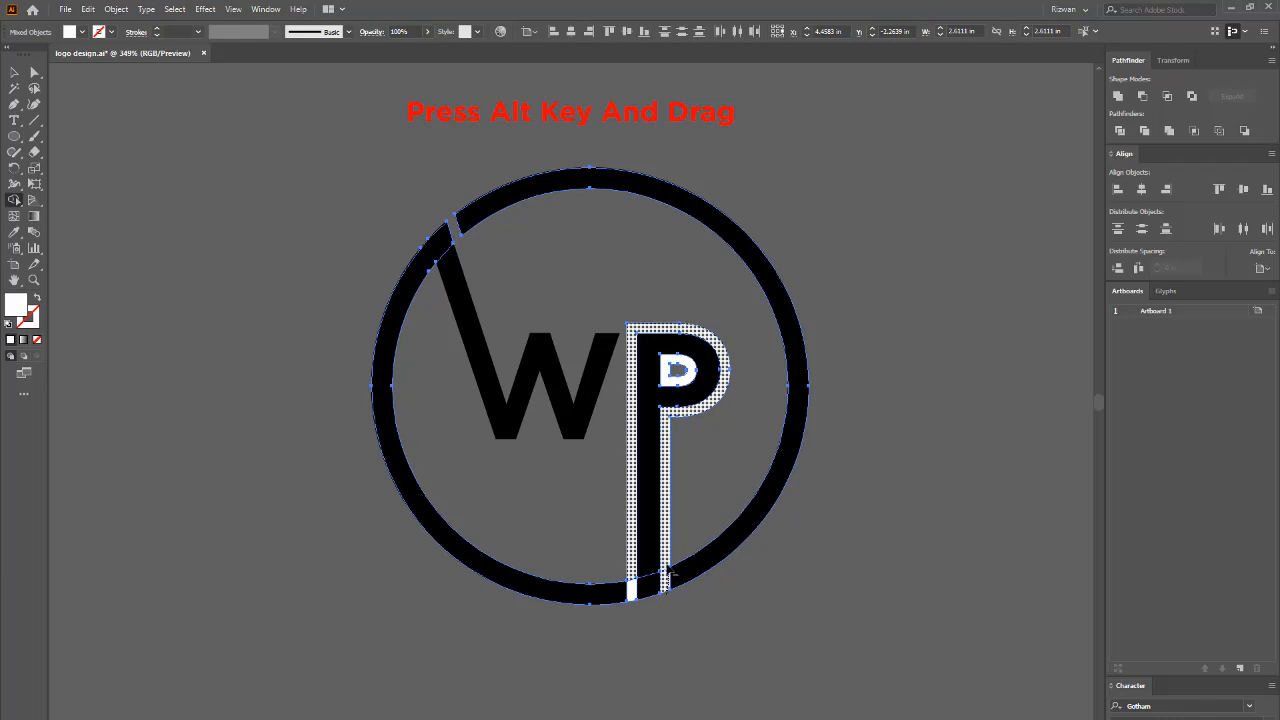
alt+click(665, 578)
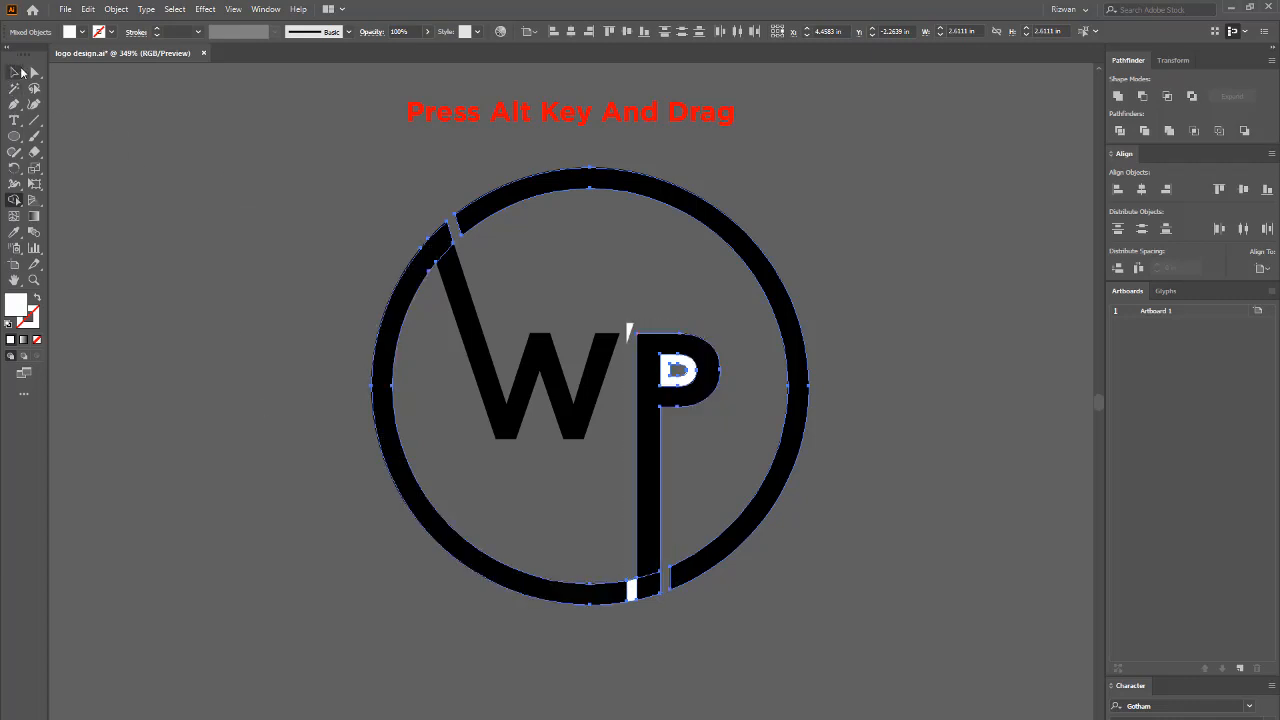
click(14, 72)
click(223, 266)
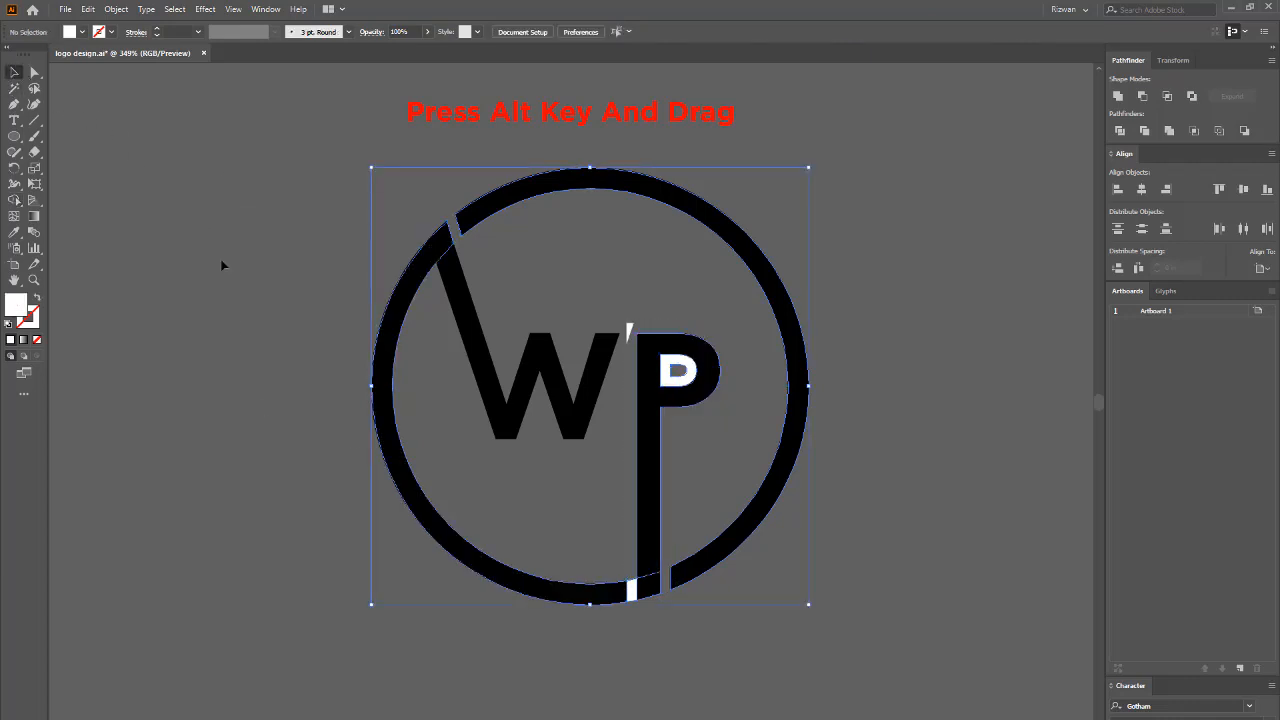
Step: Delete the leftover white P shape and the small white sliver between the W and the P
click(648, 590)
drag(645, 595, 797, 638)
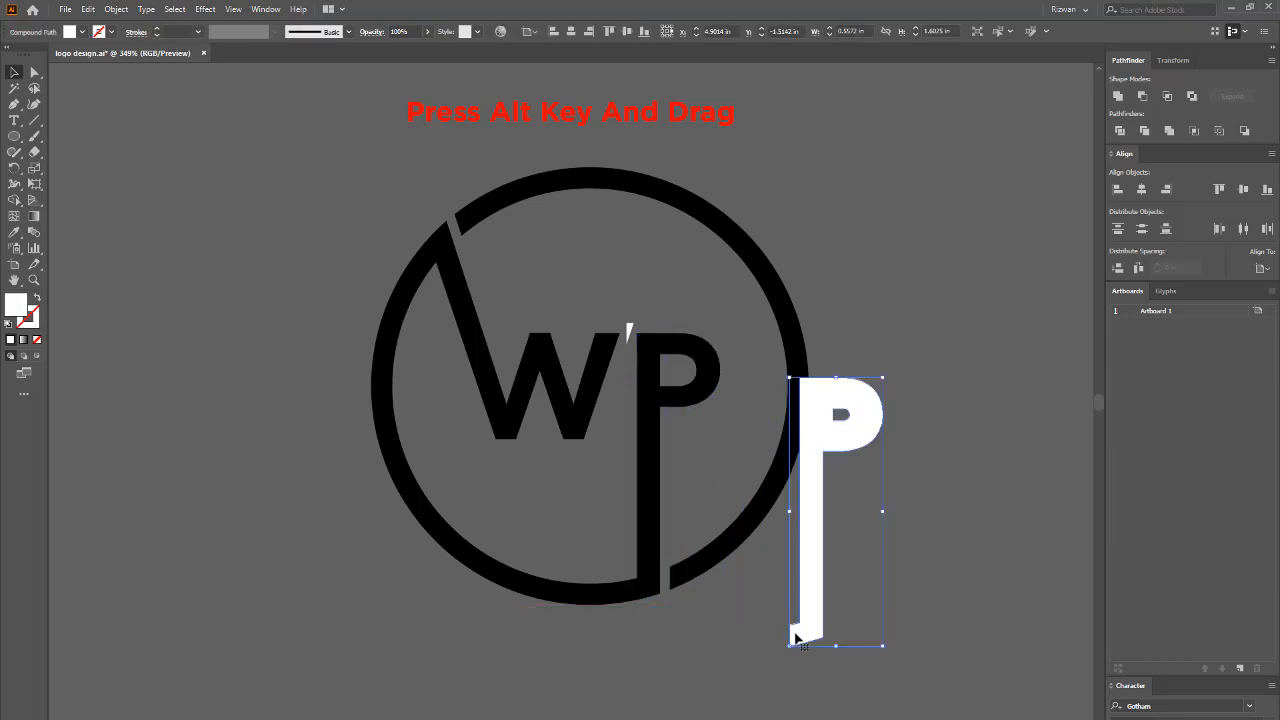
key(Delete)
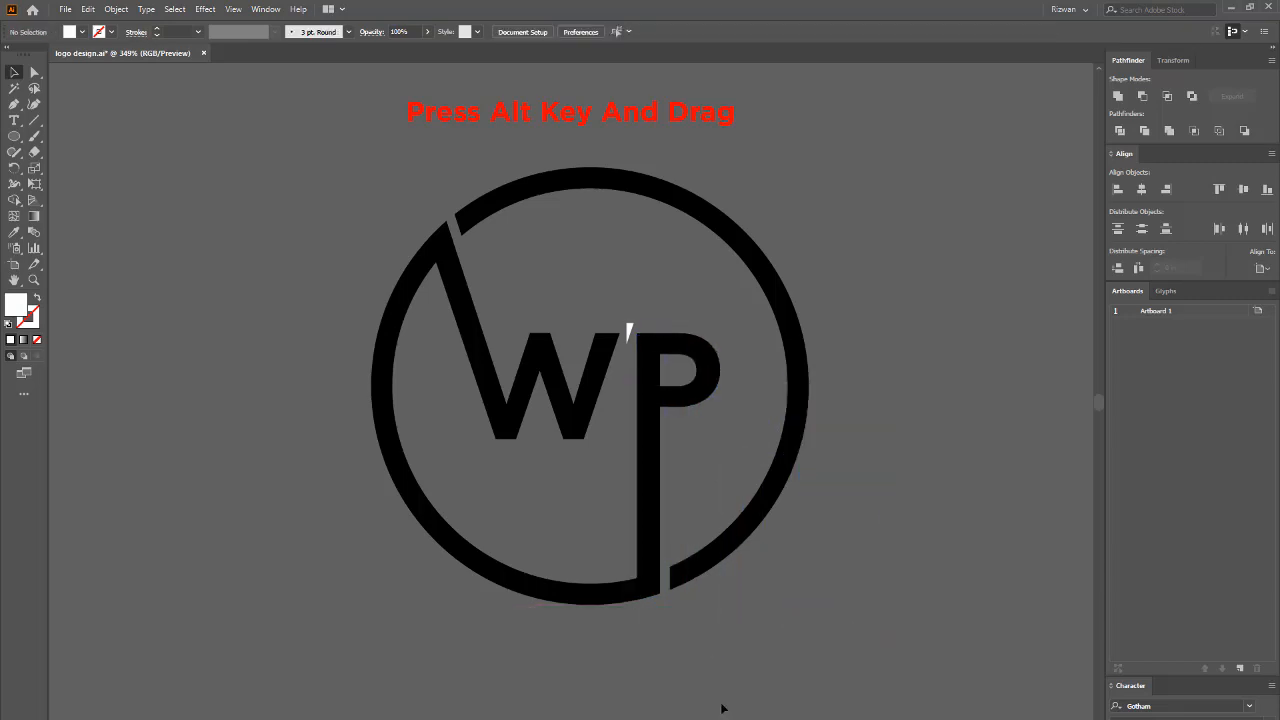
click(628, 334)
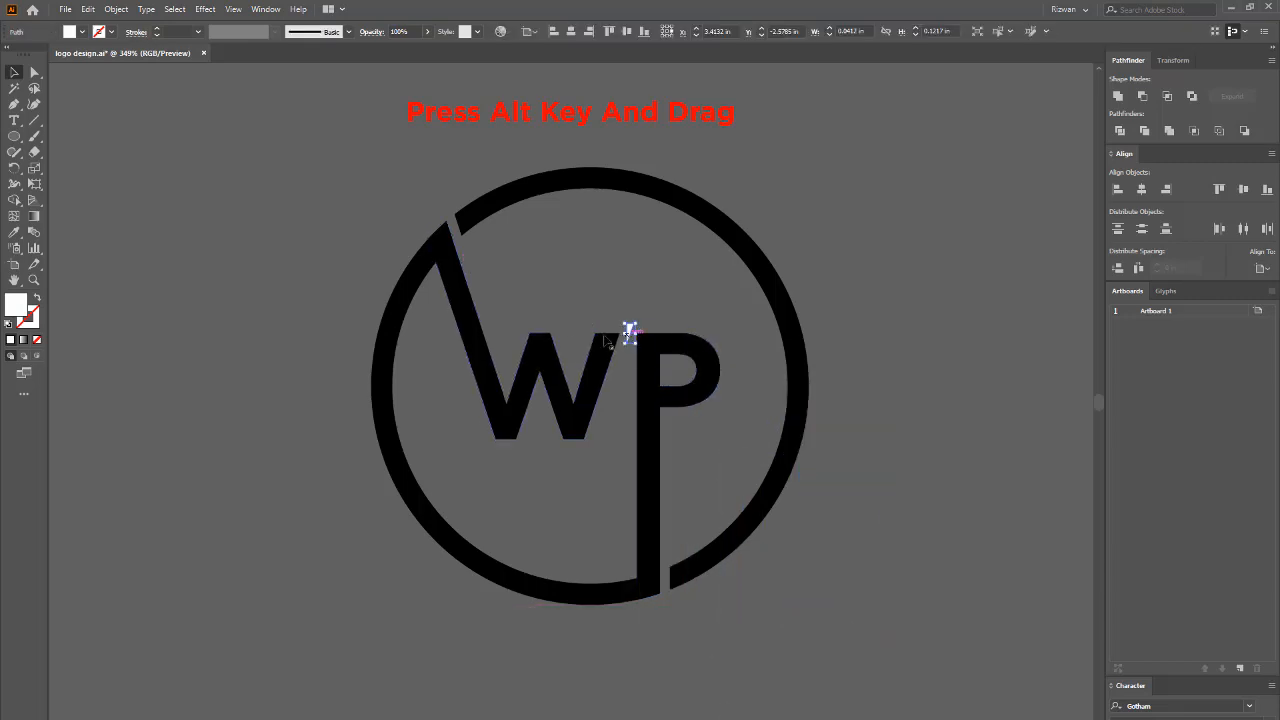
Step: Unite the black ring pieces and the WP letters with the Pathfinder
drag(389, 206, 826, 535)
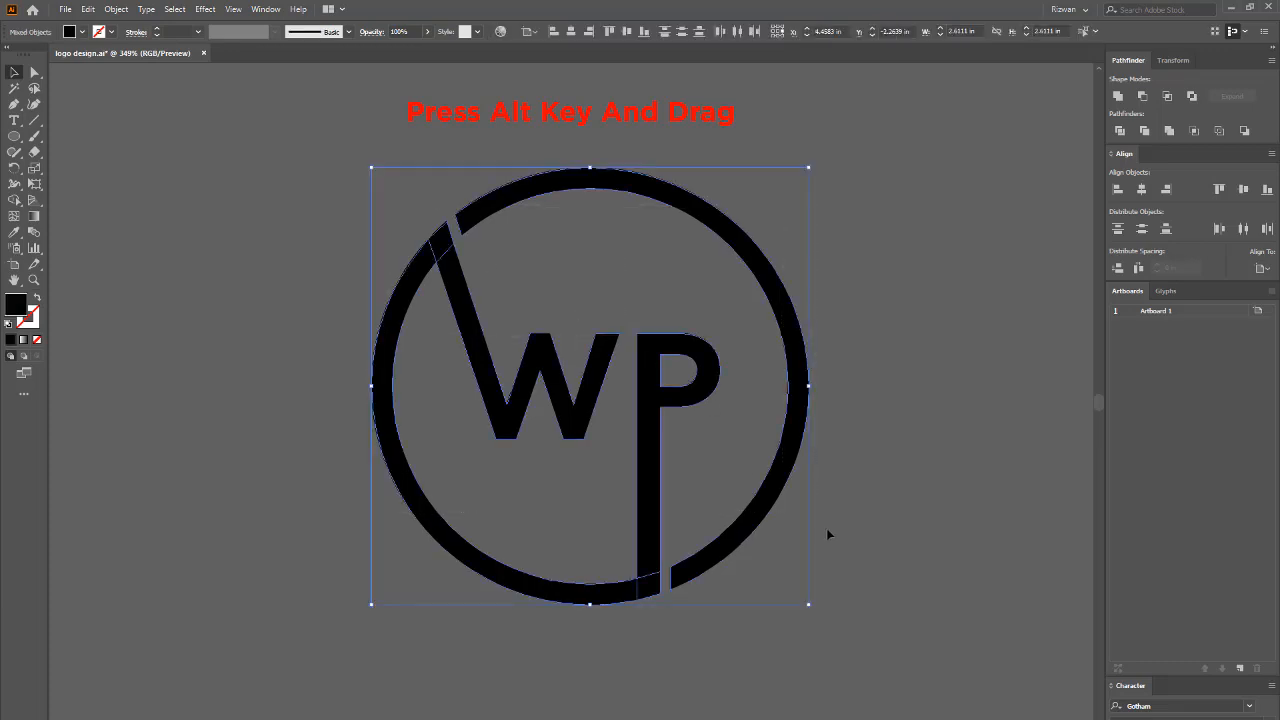
click(1116, 103)
click(688, 222)
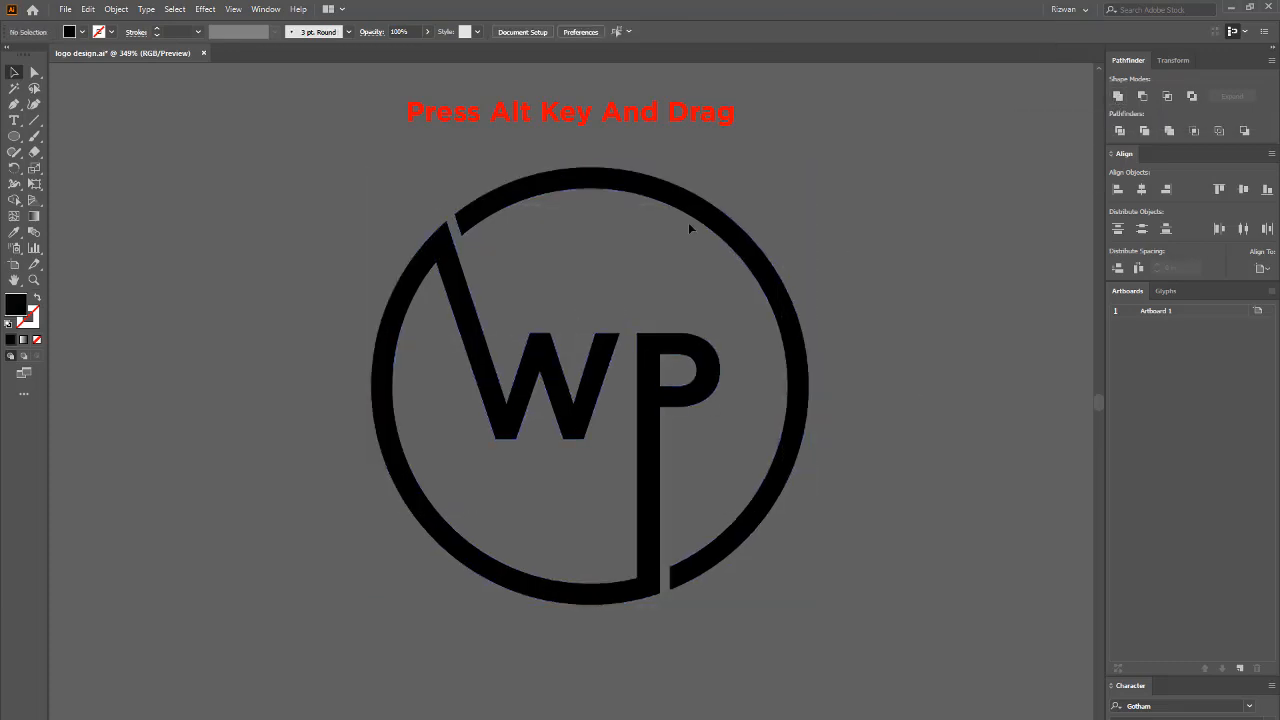
Step: Cut the united logo and paste it onto the white artboard
click(697, 218)
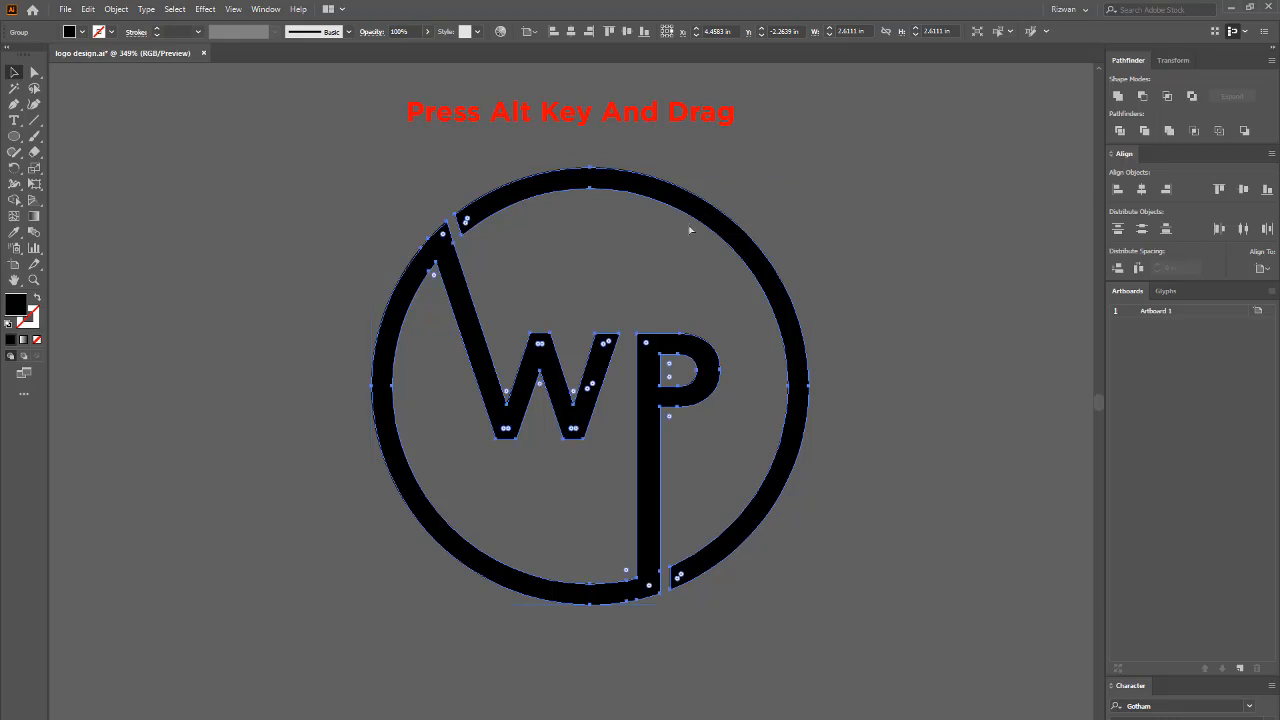
key(Delete)
key(ctrl+0)
key(ctrl+v)
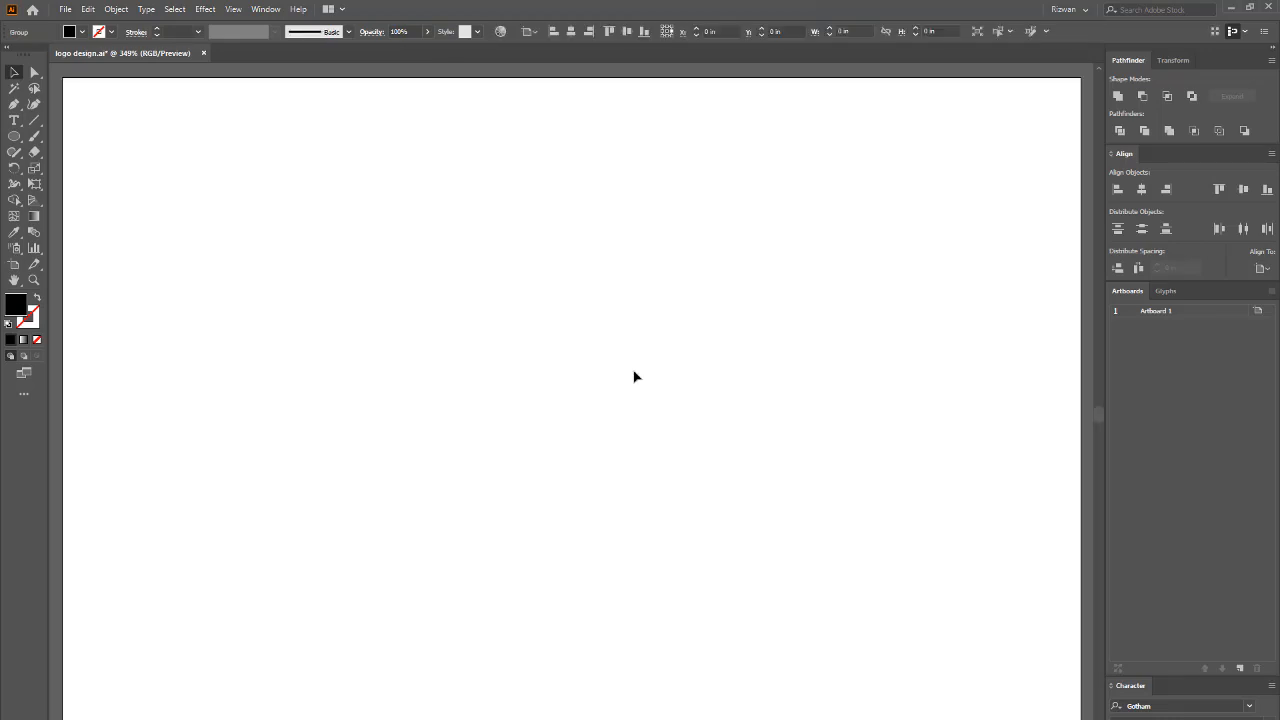
click(859, 368)
Step: Ungroup the pasted logo and fill all of its pieces with red
click(598, 214)
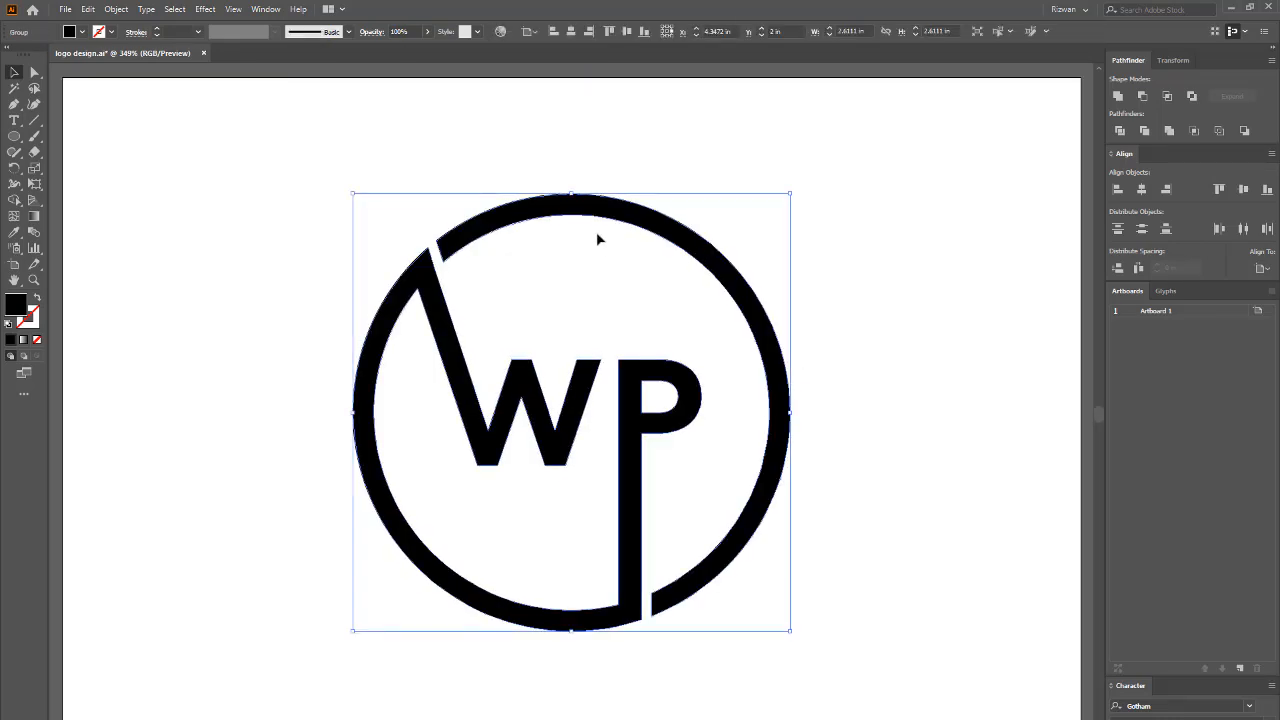
right_click(596, 212)
click(624, 323)
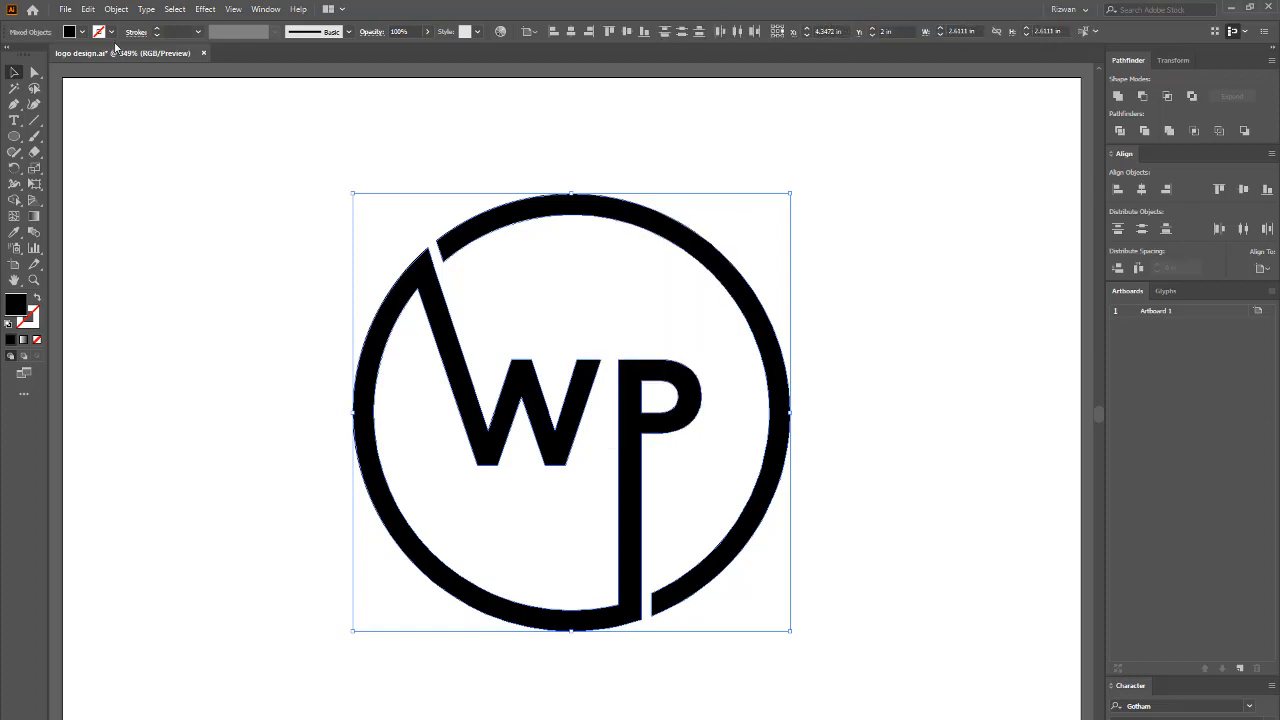
click(73, 33)
click(45, 53)
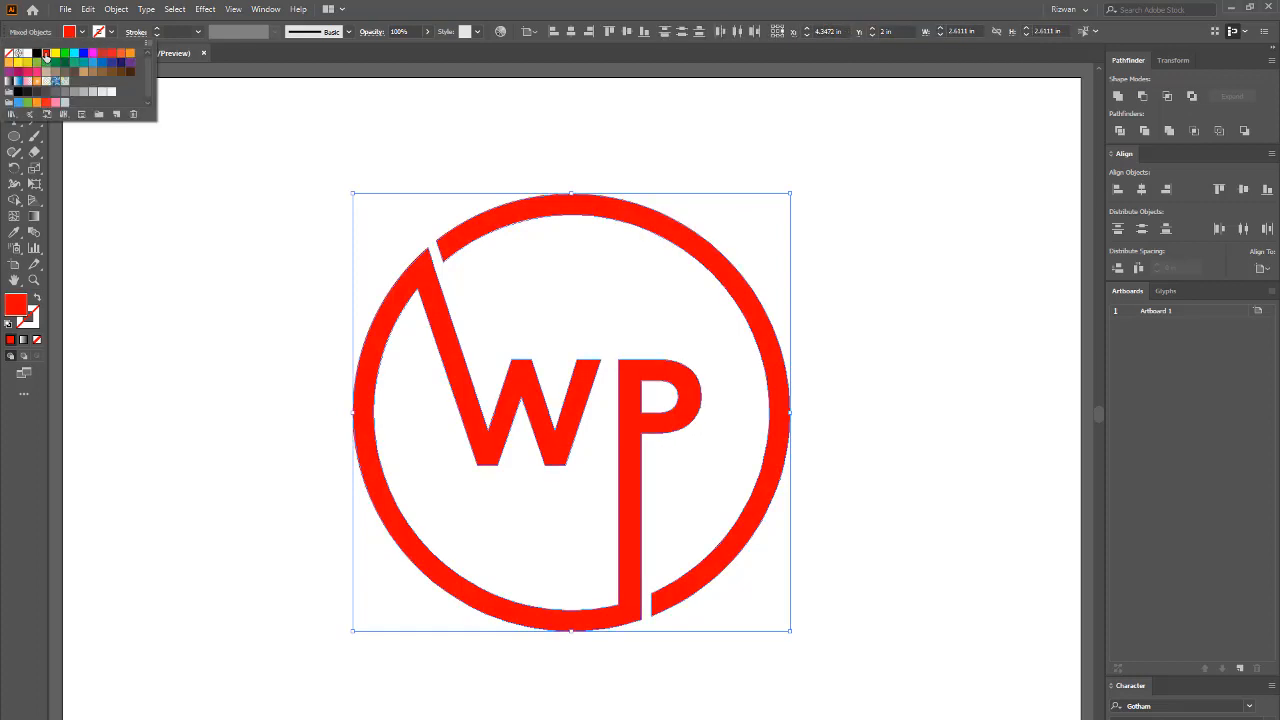
click(180, 277)
click(180, 277)
right_click(479, 236)
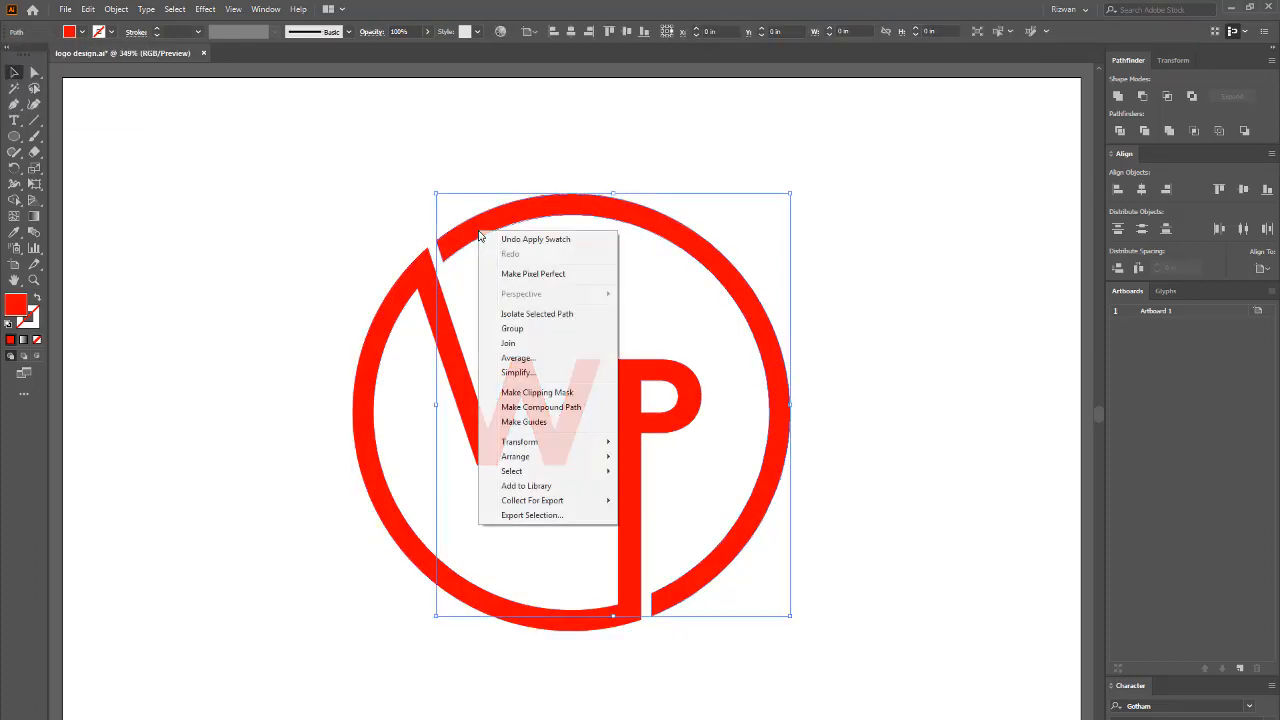
click(349, 313)
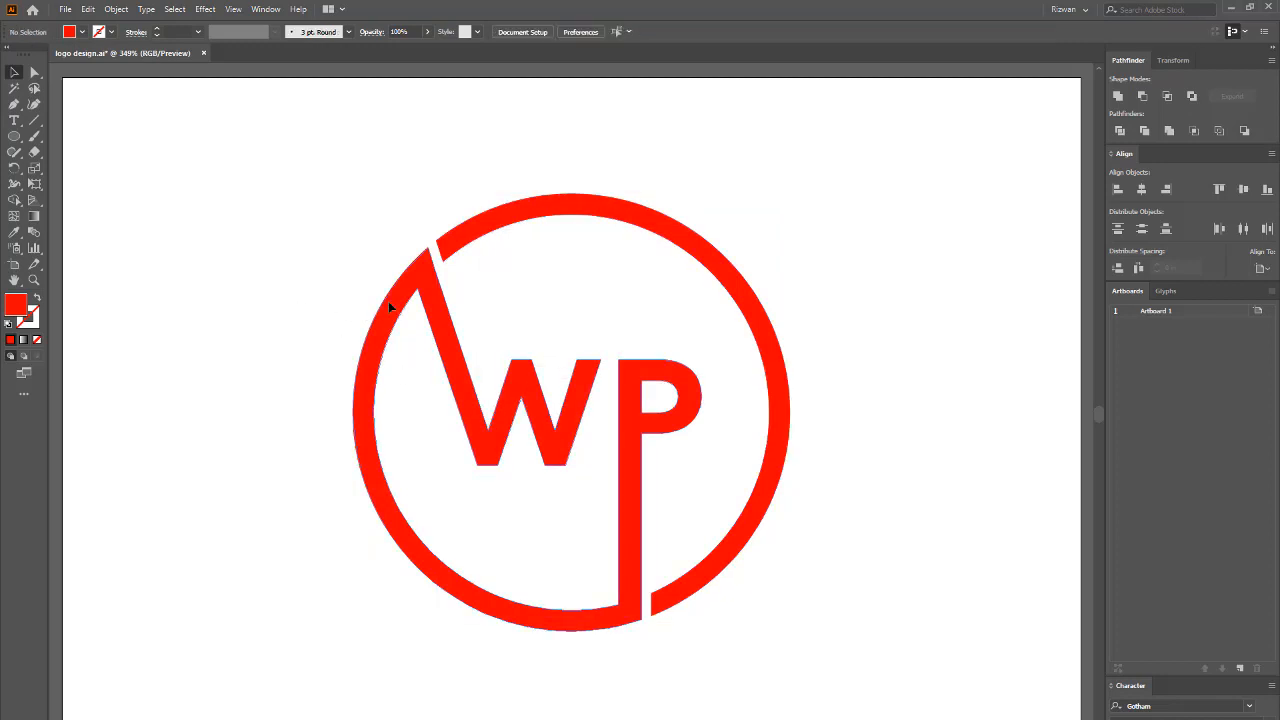
Step: Fill the WP letters and their attached ring arc with the blue swatch R=0 G=113 B=188
click(388, 301)
click(76, 36)
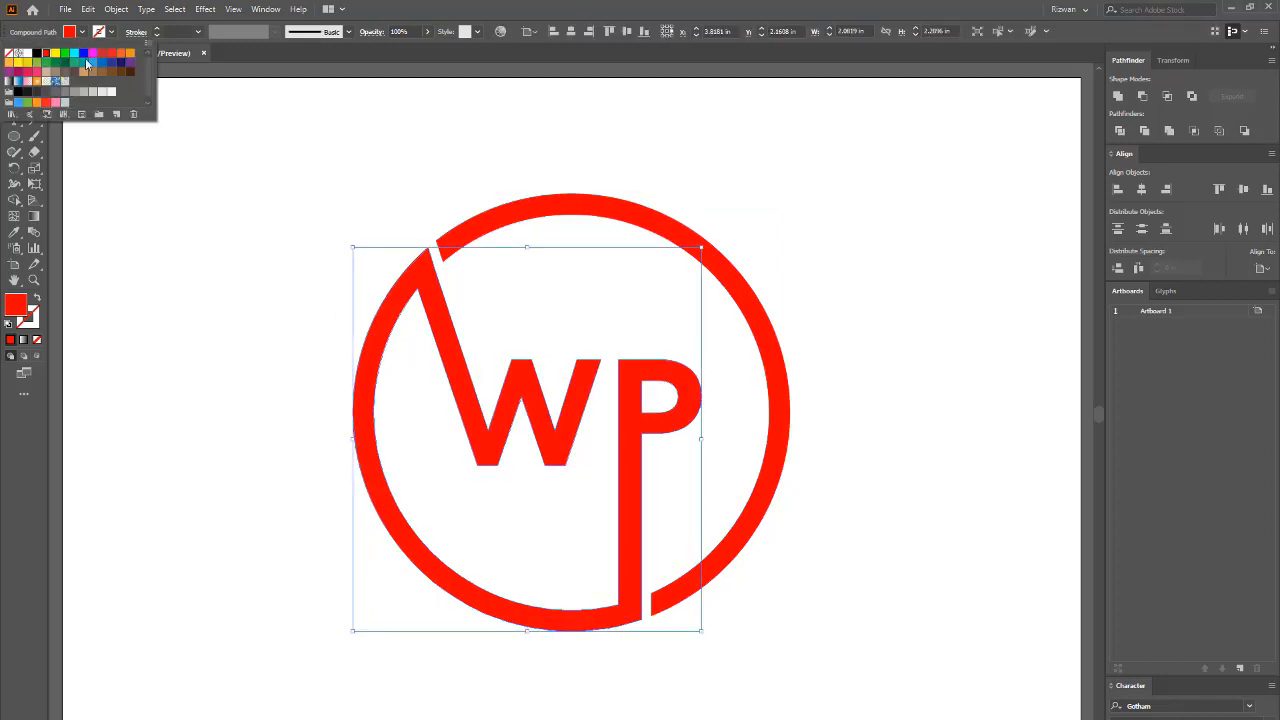
click(92, 64)
click(102, 63)
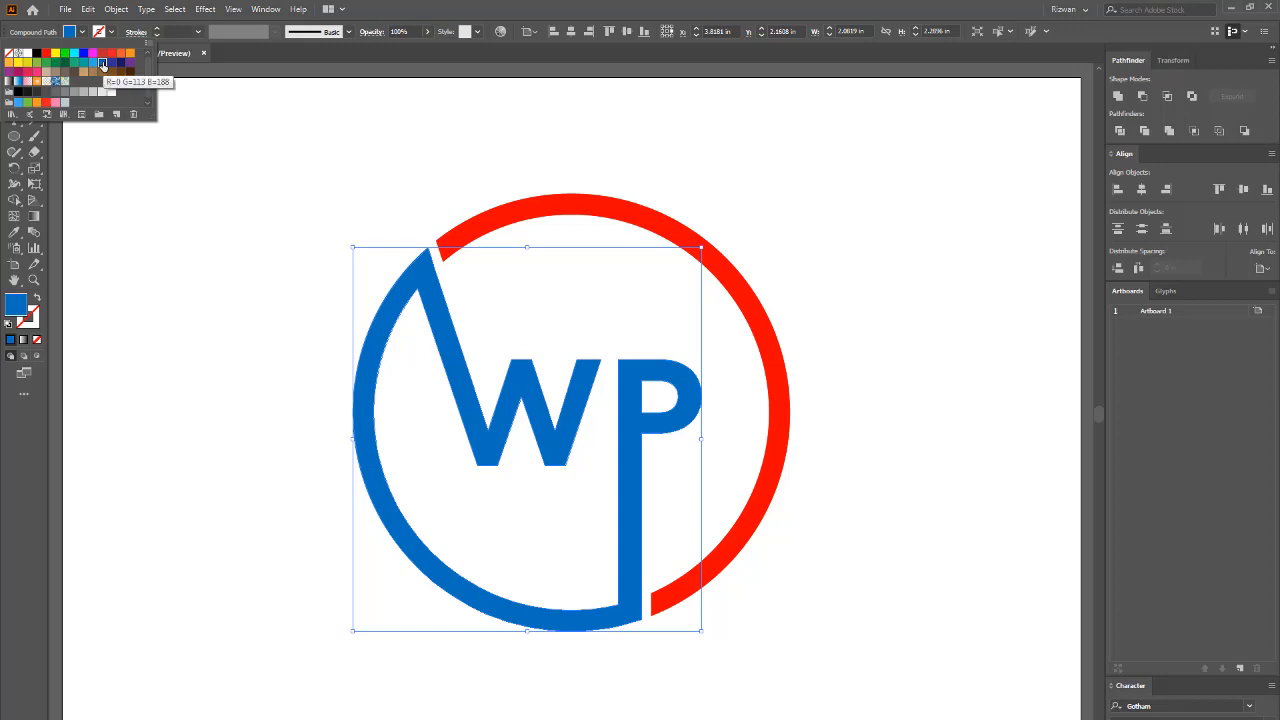
click(255, 211)
click(255, 216)
drag(303, 200, 838, 593)
click(838, 593)
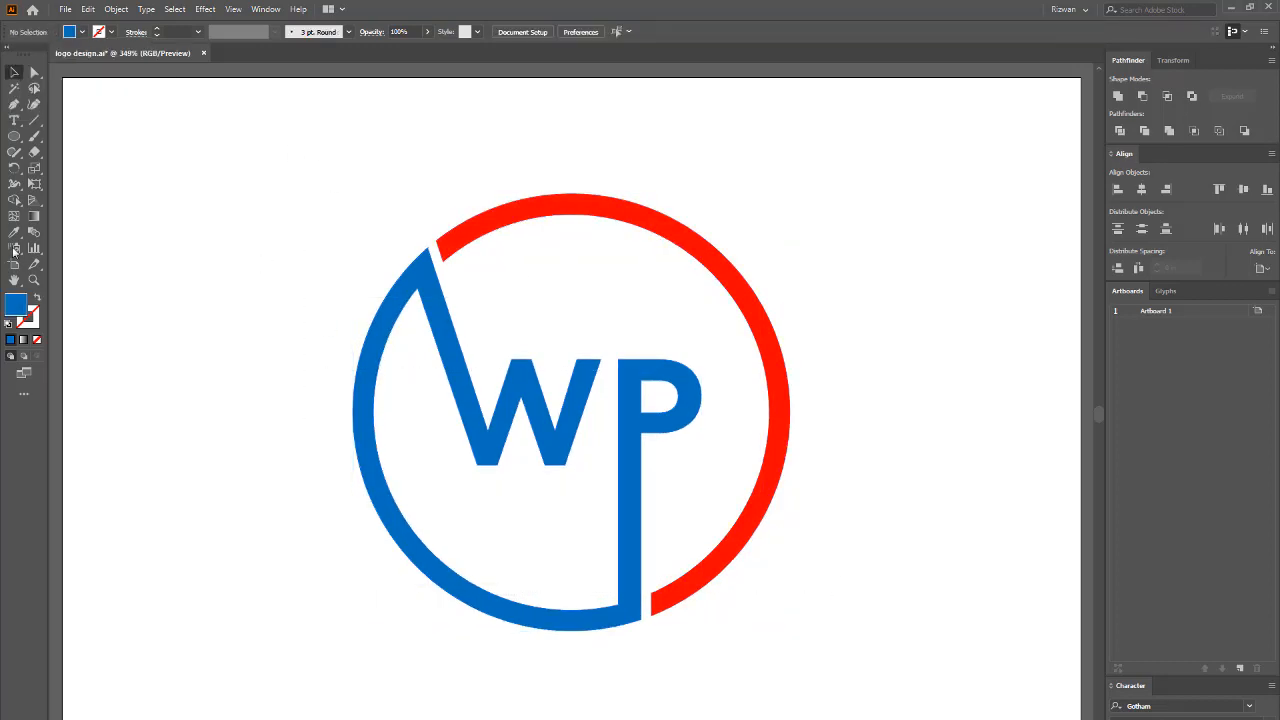
Step: Draw a blue circle about 0.4 in wide on the empty artboard area beside the logo
drag(14, 136, 65, 174)
drag(168, 240, 236, 306)
click(10, 70)
Step: Centre the small blue circle horizontally and vertically on the WP logo
drag(367, 210, 771, 656)
key(a)
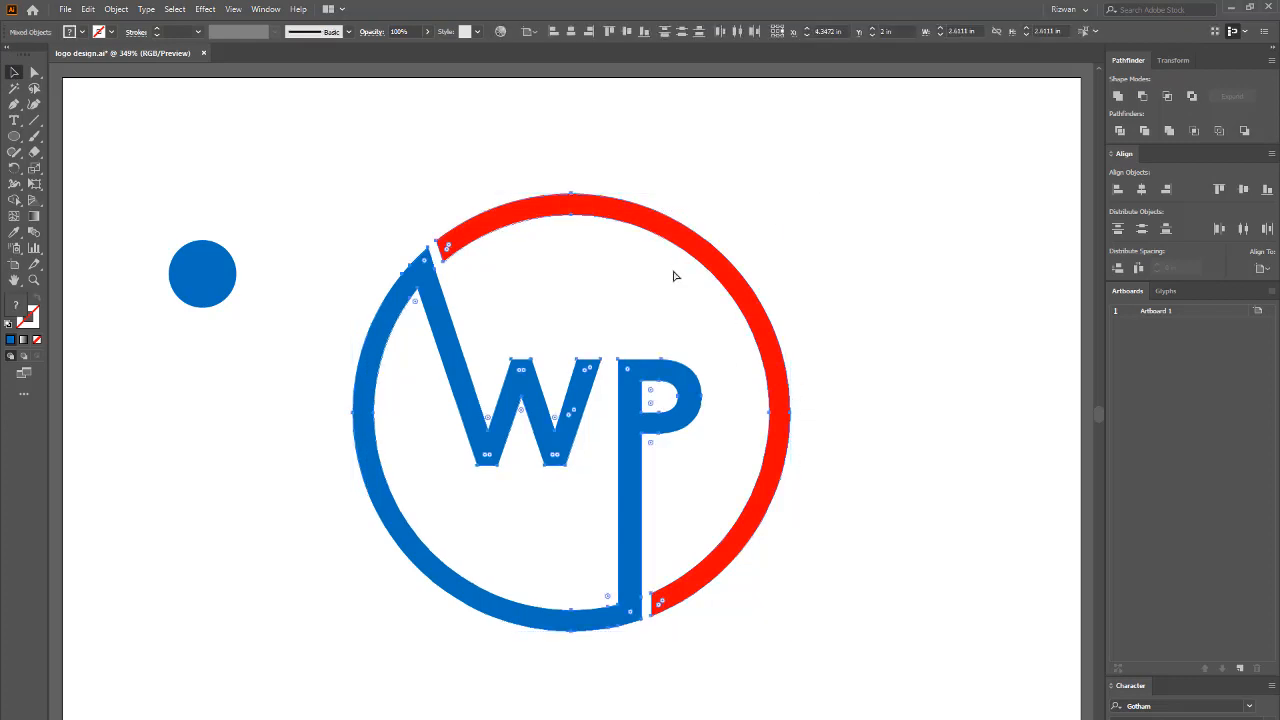
key(v)
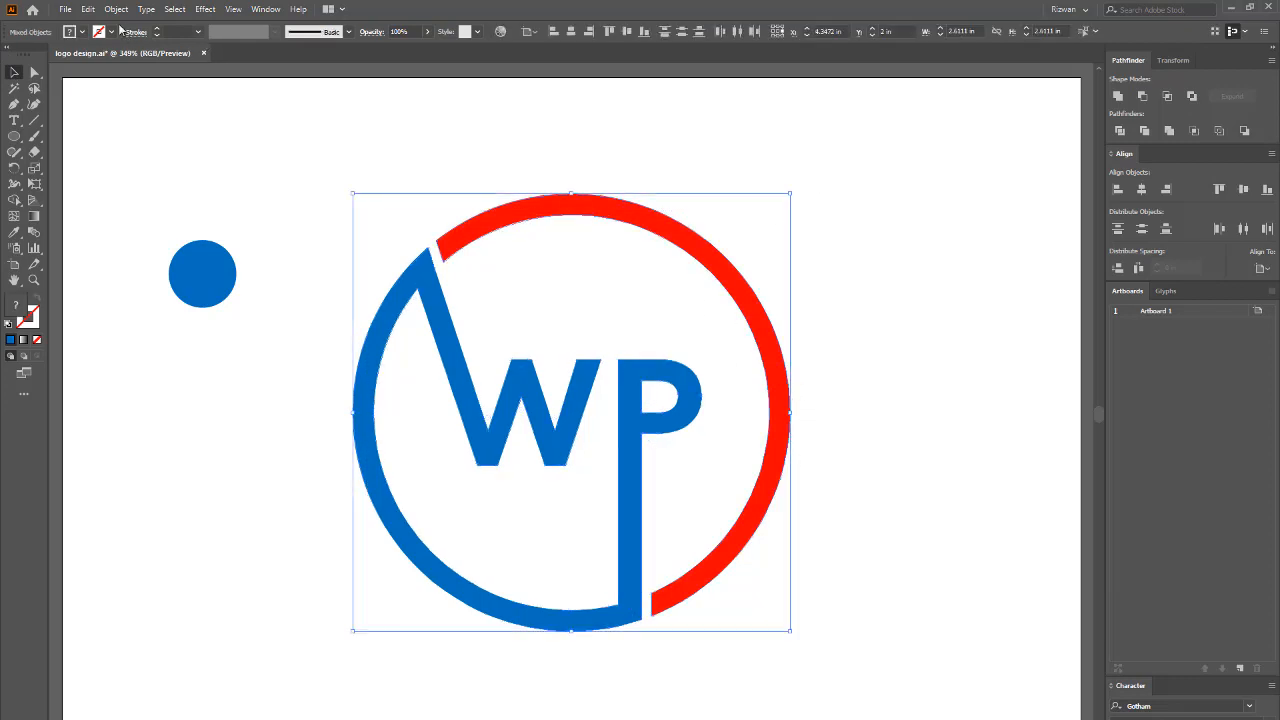
click(89, 9)
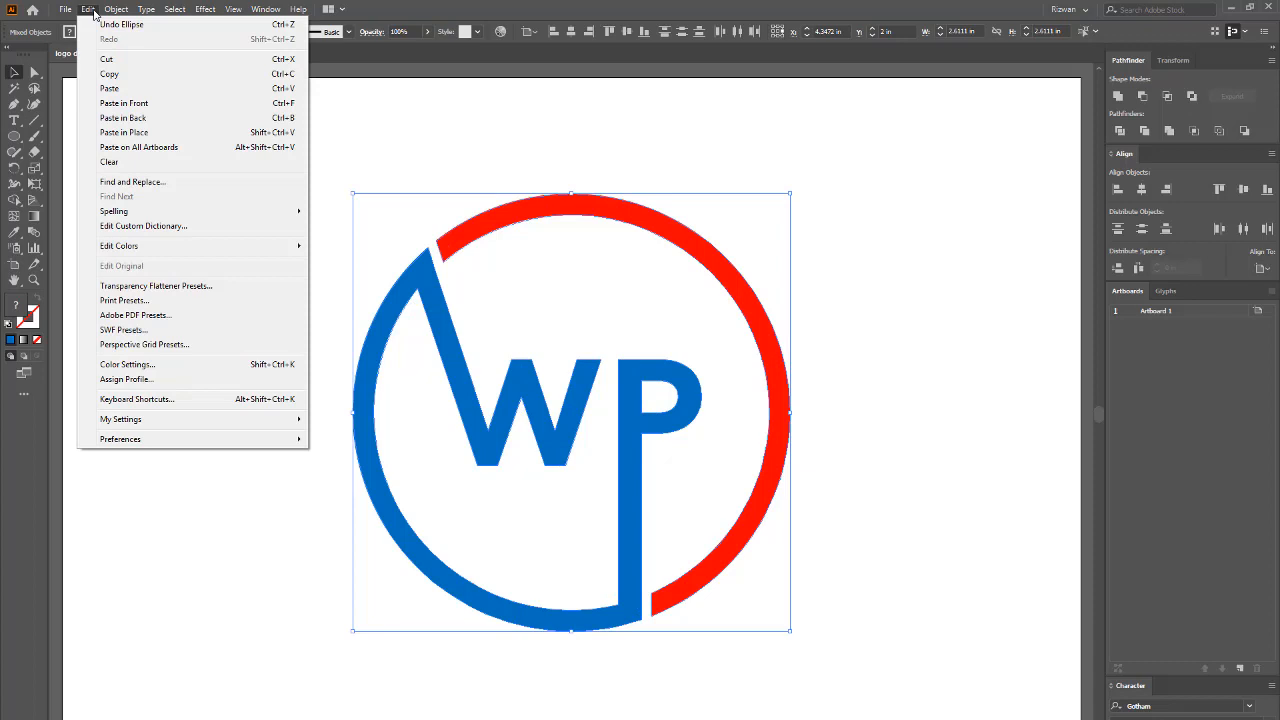
click(94, 14)
drag(364, 151, 785, 660)
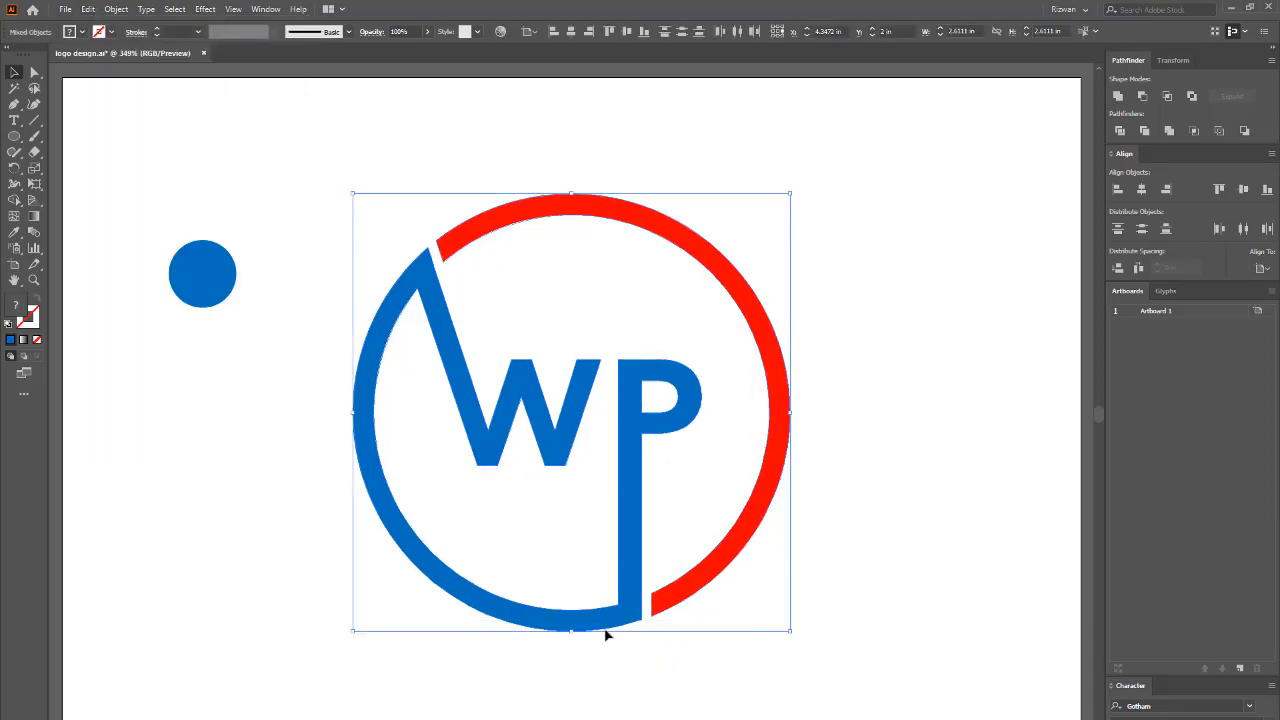
click(224, 280)
shift+click(509, 231)
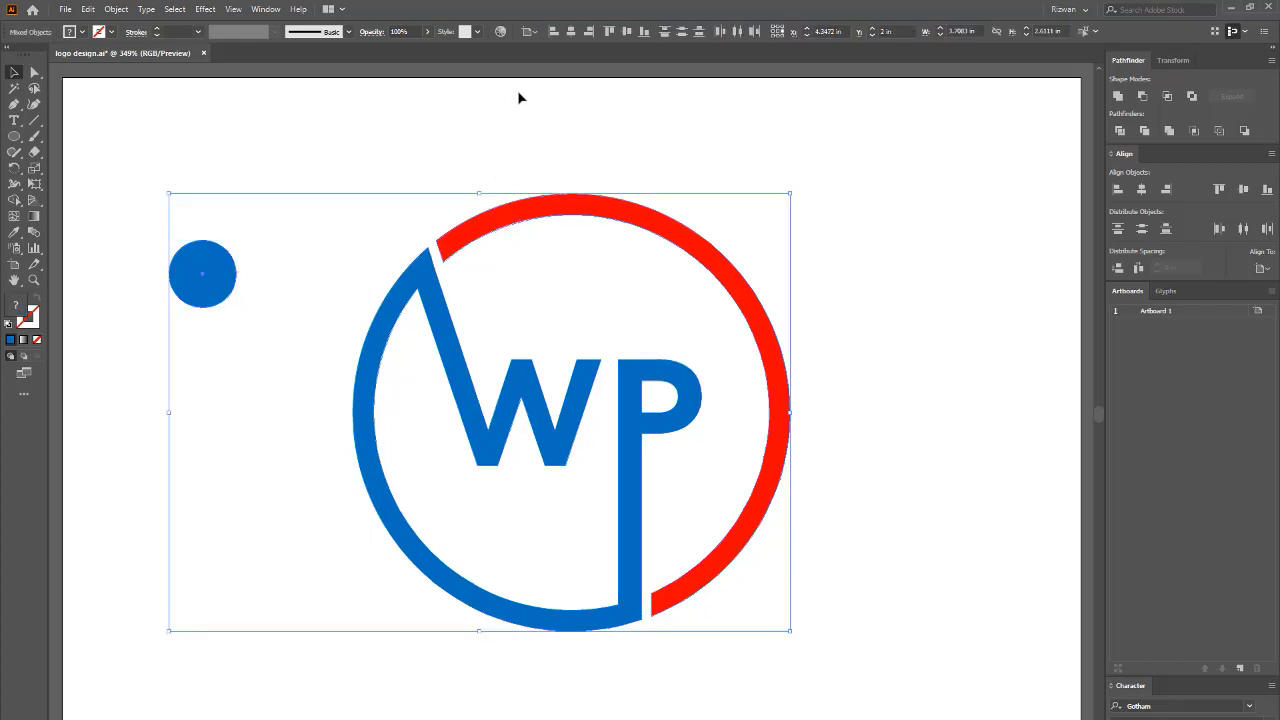
click(569, 36)
click(624, 35)
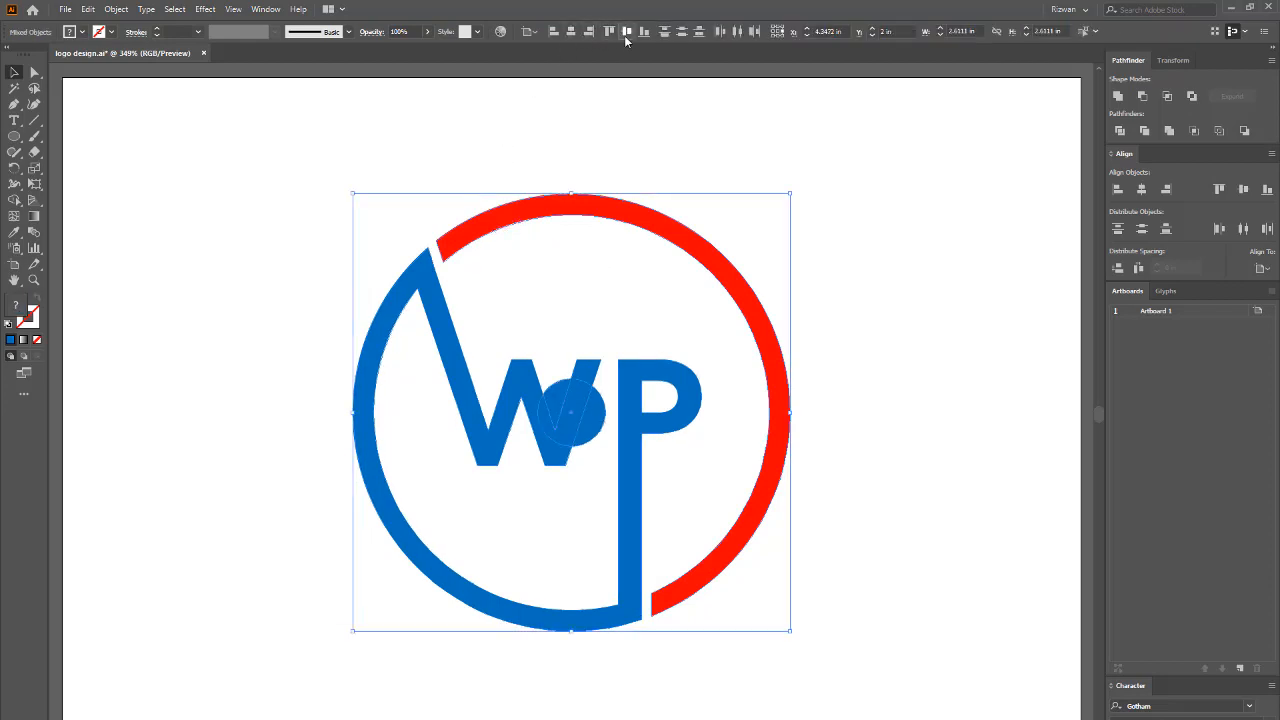
Step: Enlarge the circle from its centre to about 2.17 in, leaving an even gap inside the ring
click(164, 334)
click(591, 437)
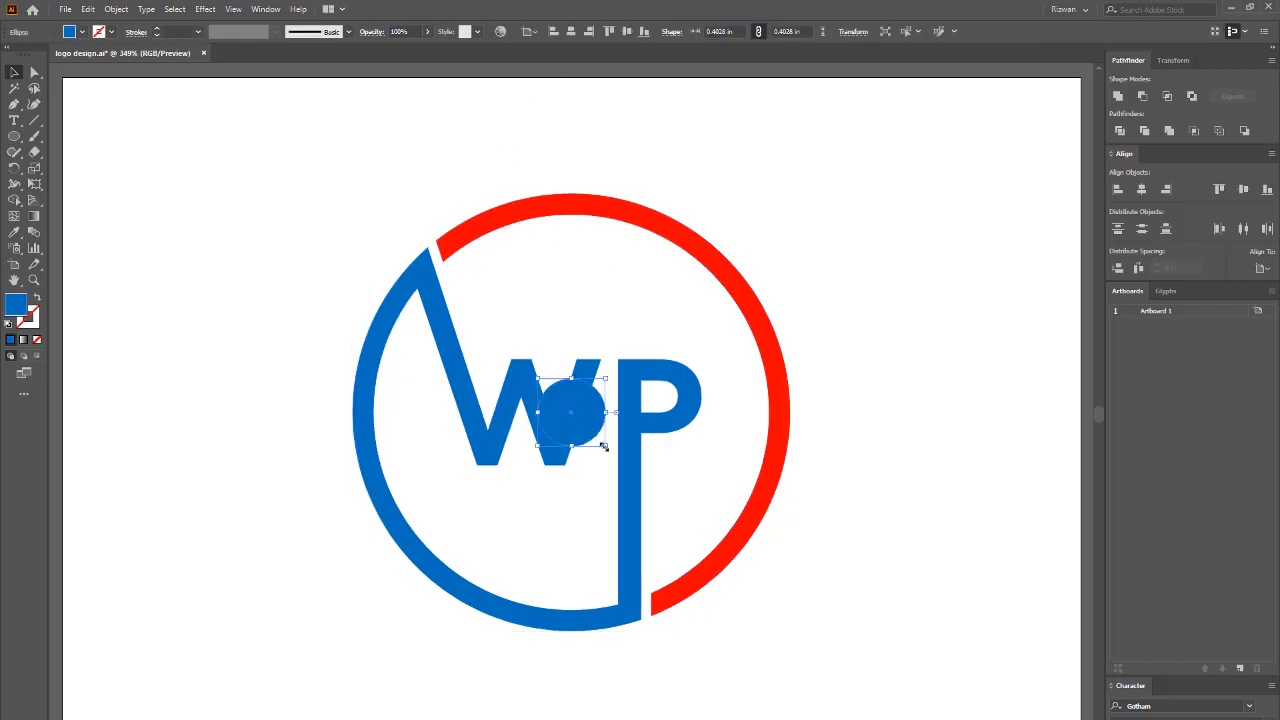
drag(652, 503, 767, 597)
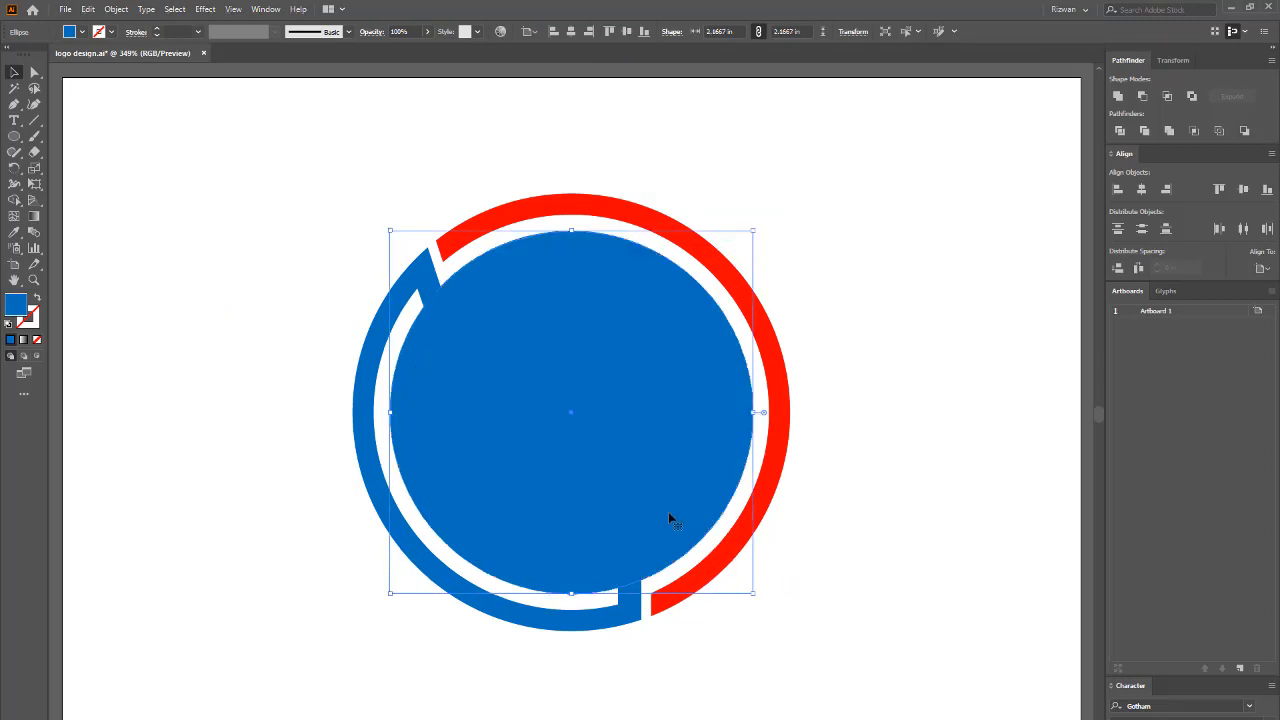
right_click(529, 360)
click(254, 428)
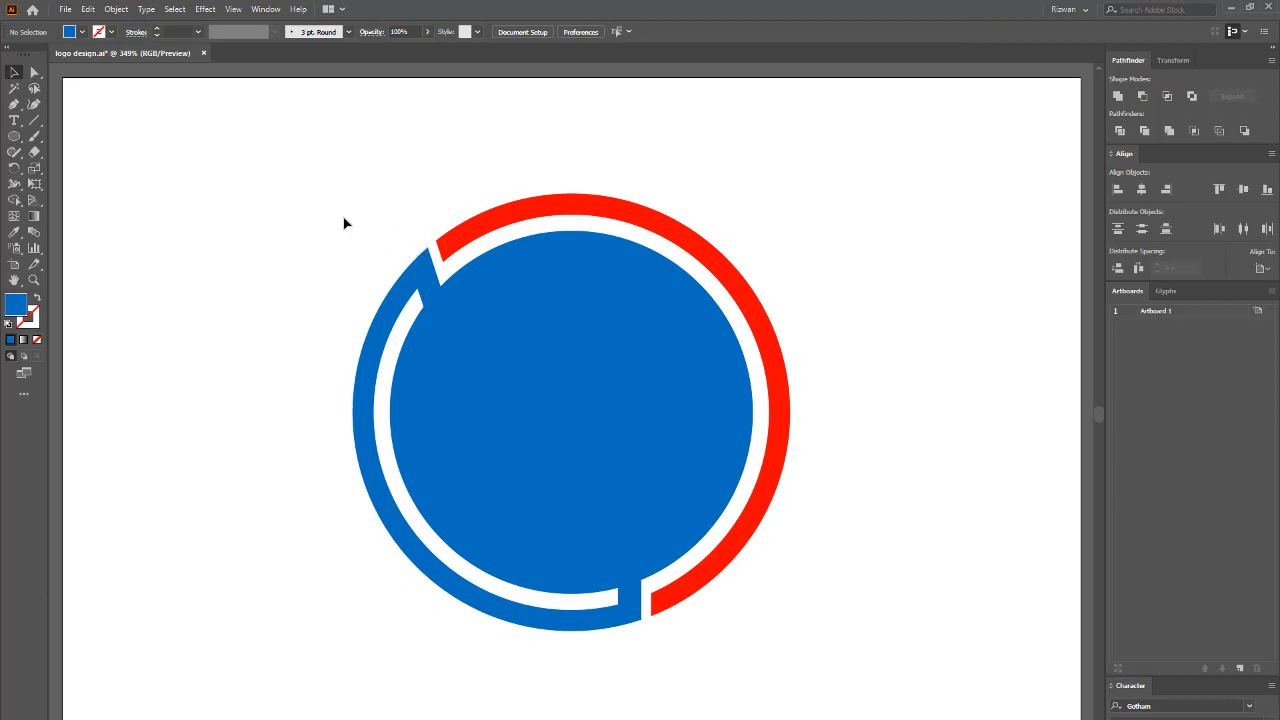
Step: Divide the circle and the WP logo with the Pathfinder and ungroup the resulting pieces
drag(313, 180, 751, 611)
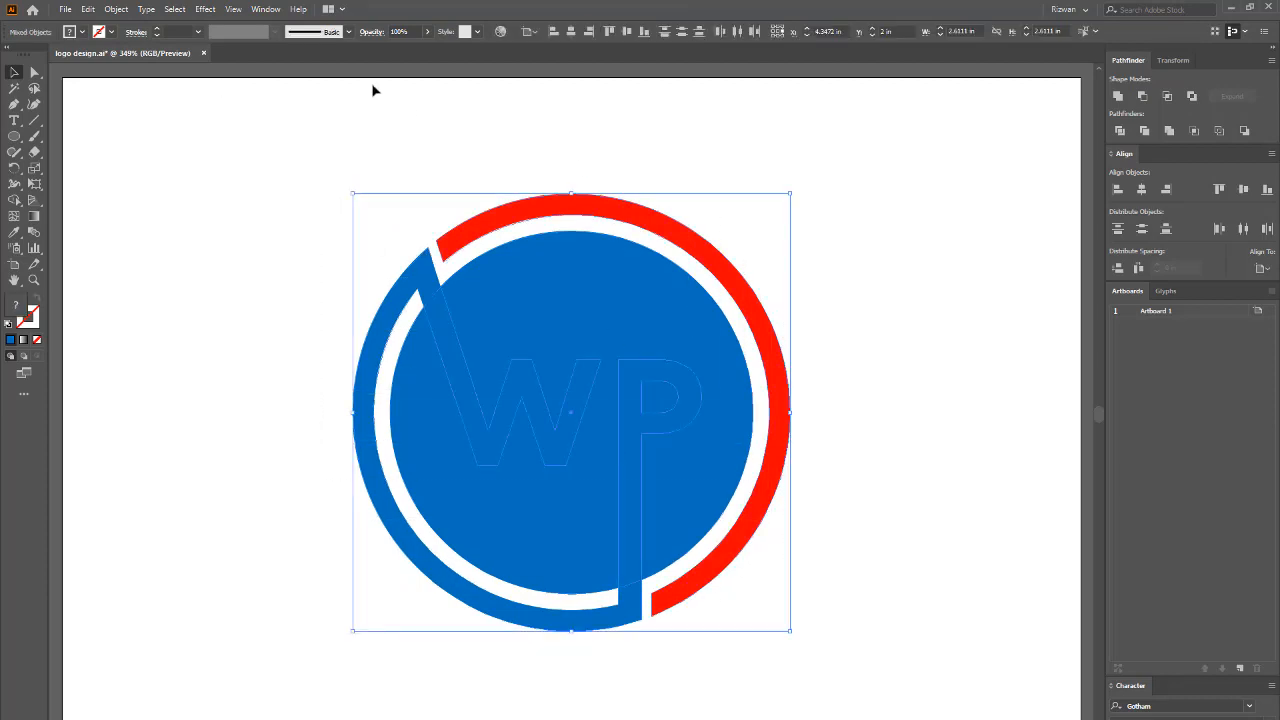
click(266, 9)
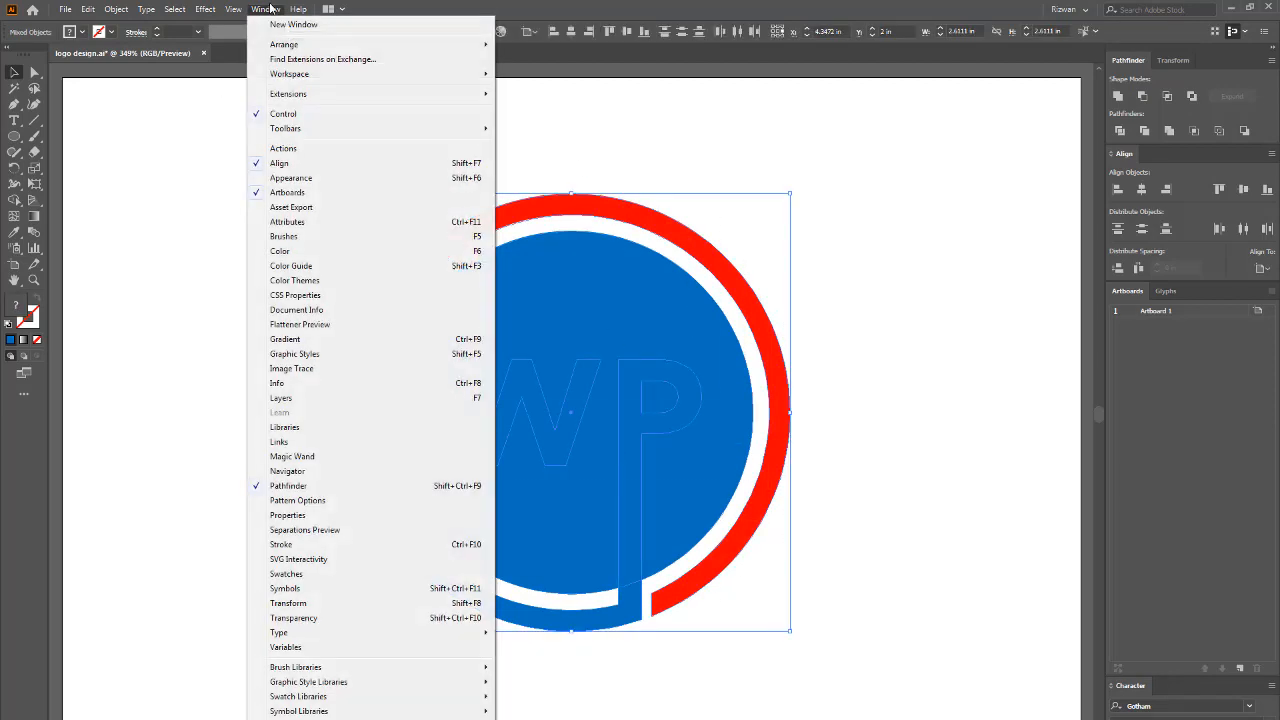
click(303, 487)
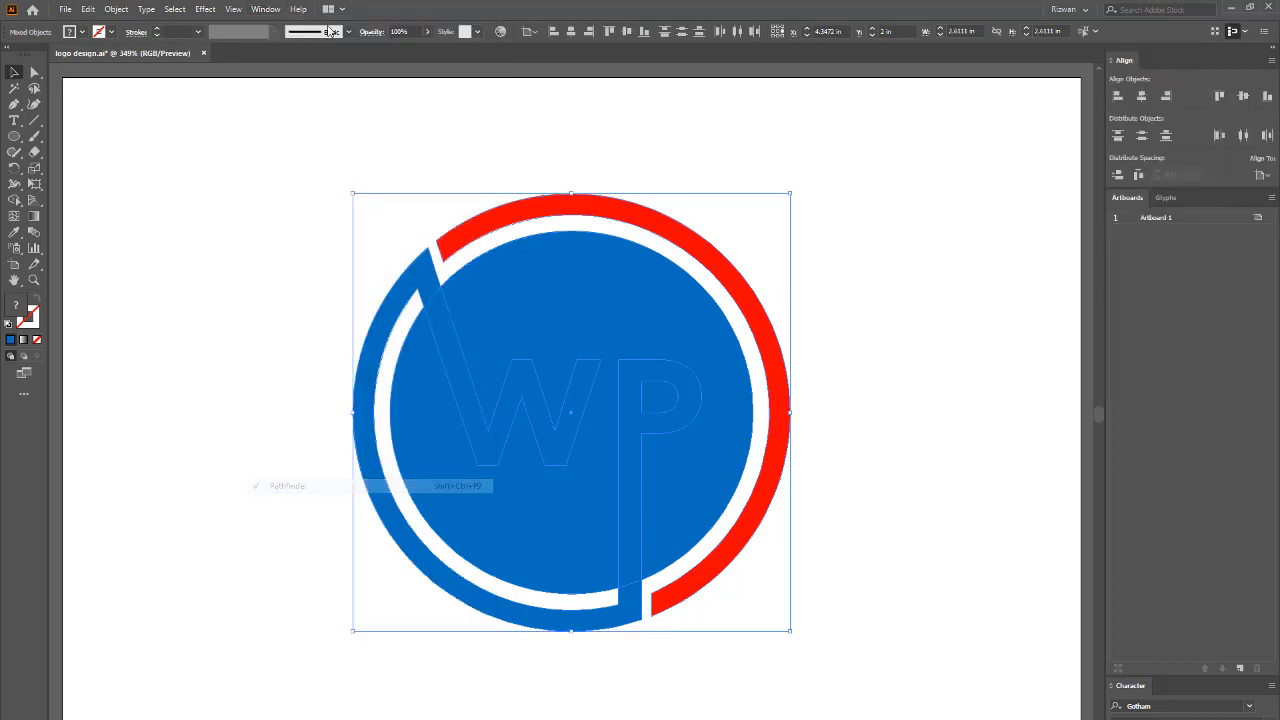
click(270, 10)
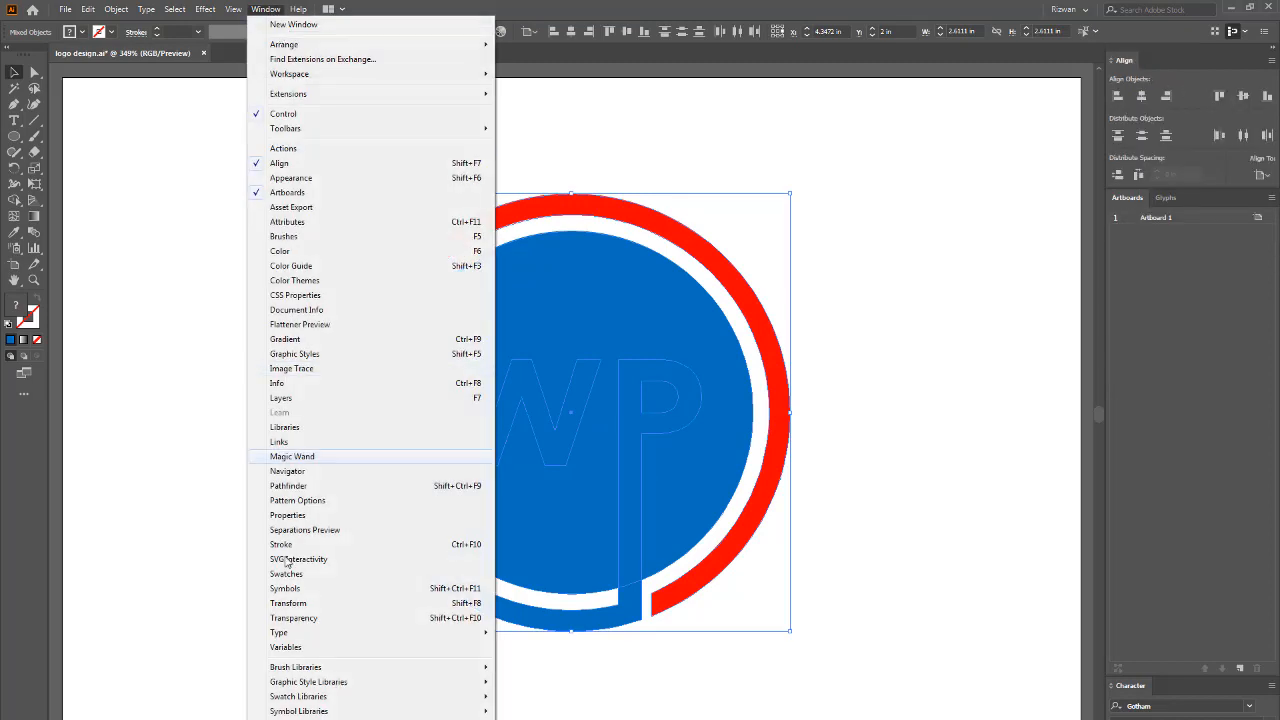
click(310, 488)
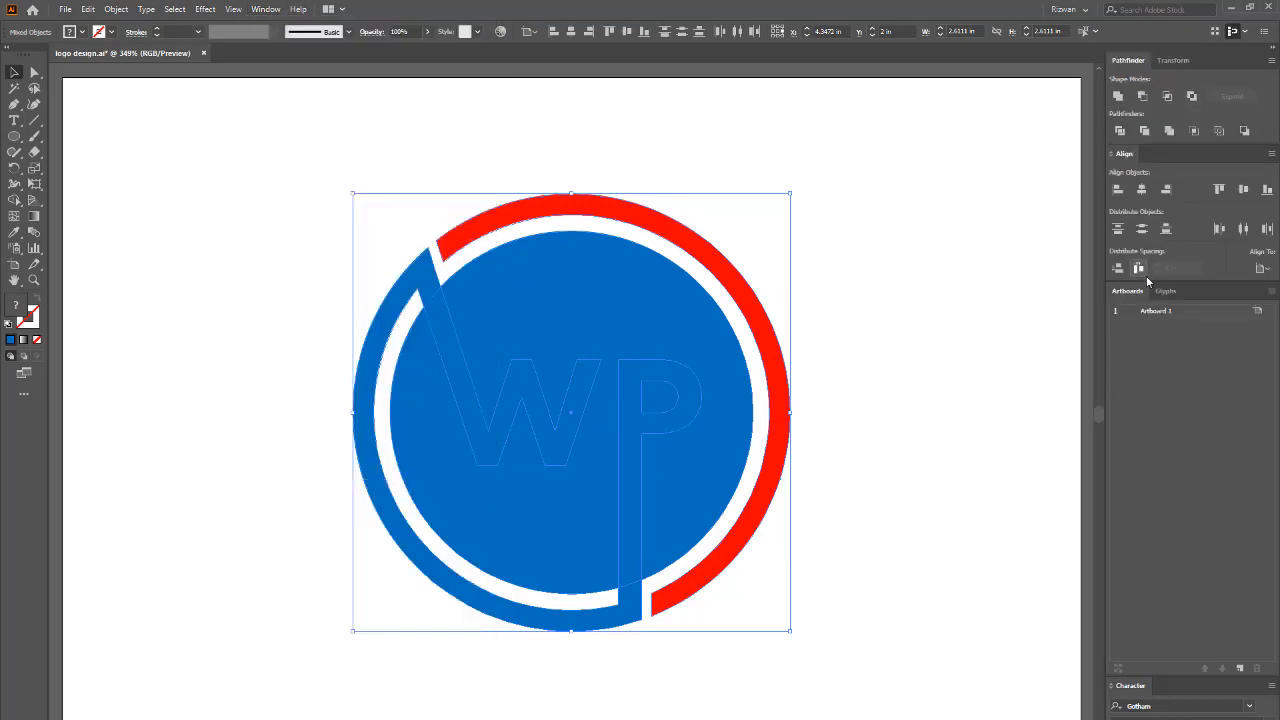
click(1119, 131)
click(860, 250)
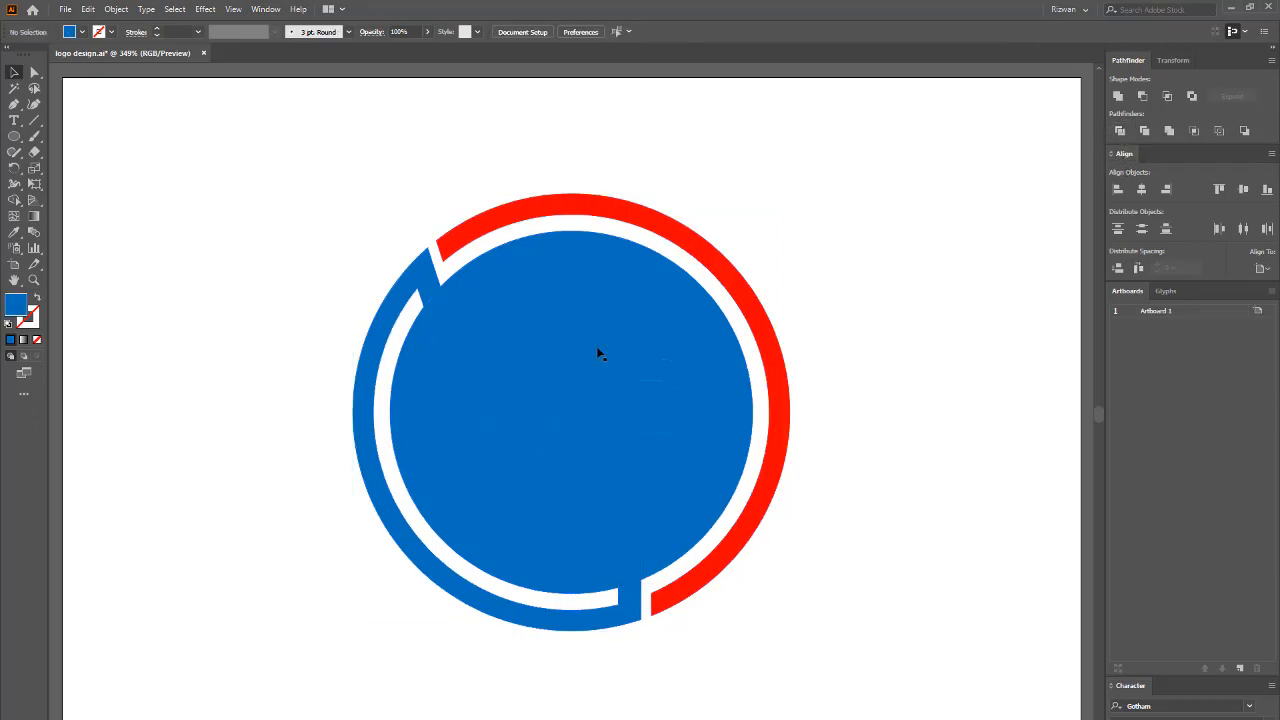
right_click(510, 388)
click(545, 498)
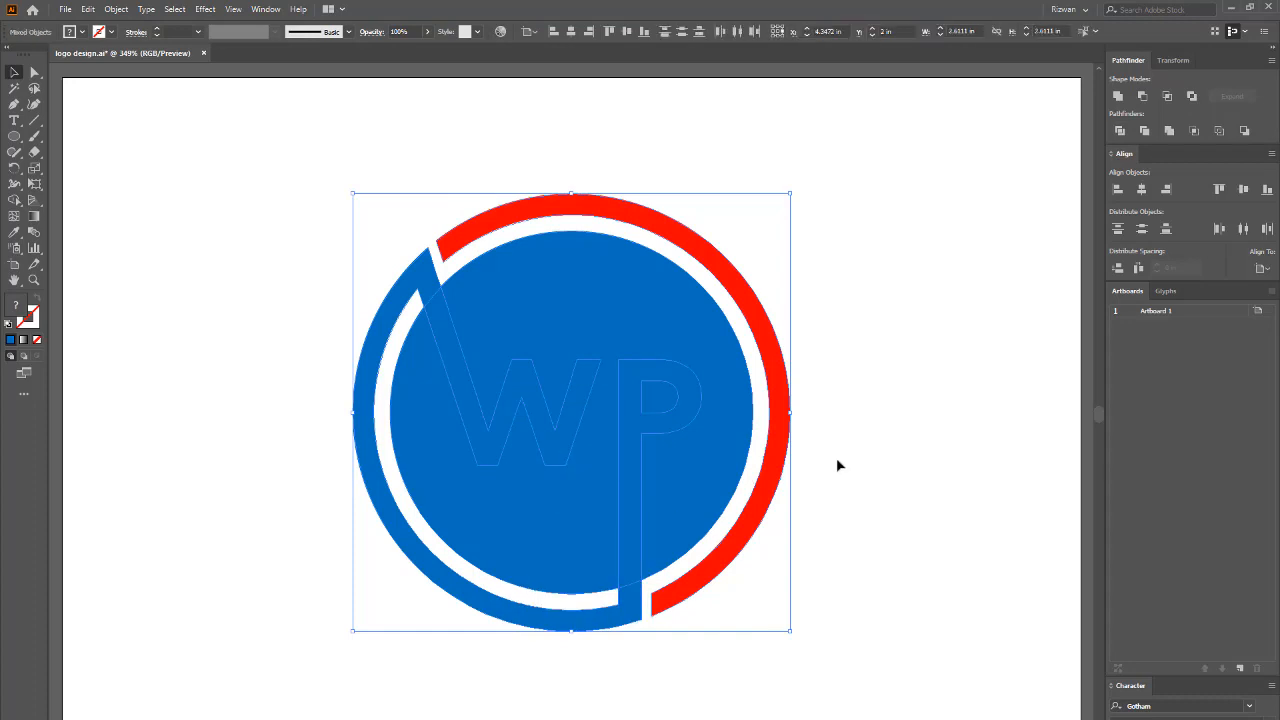
Step: Recolour the W inside the blue circle with white sampled by the Eyedropper
click(836, 457)
click(481, 408)
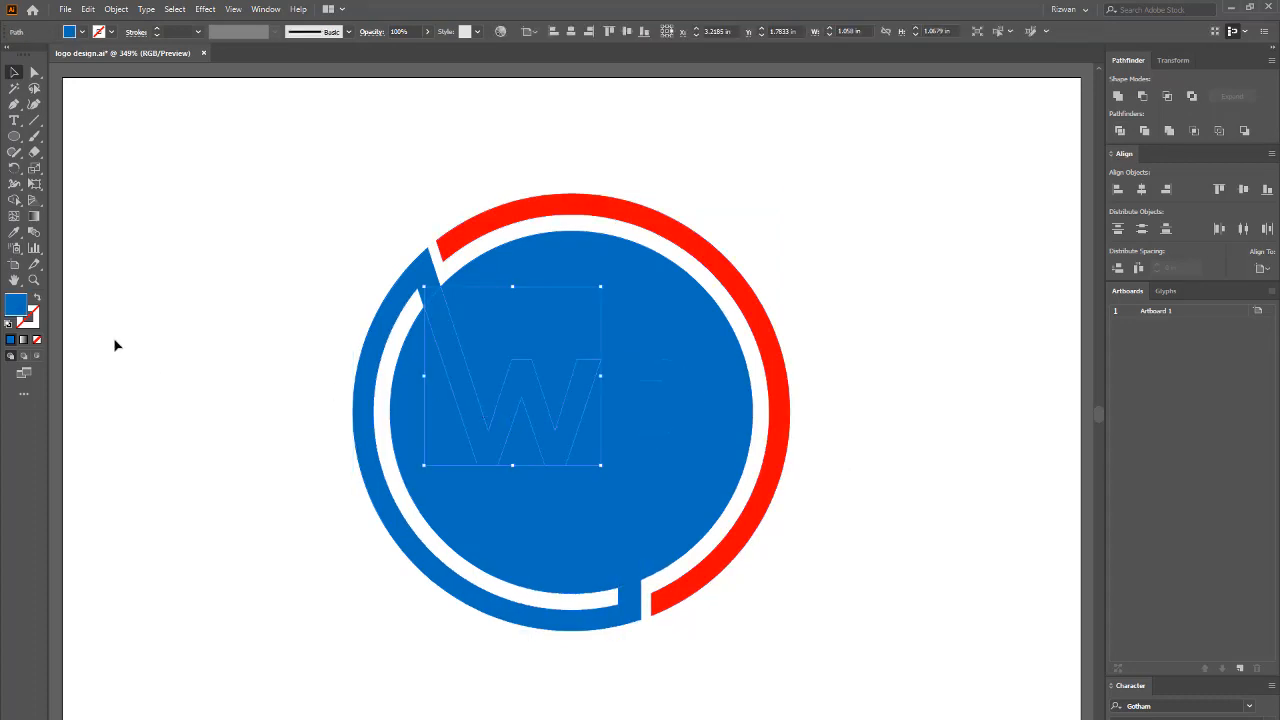
click(14, 231)
click(466, 232)
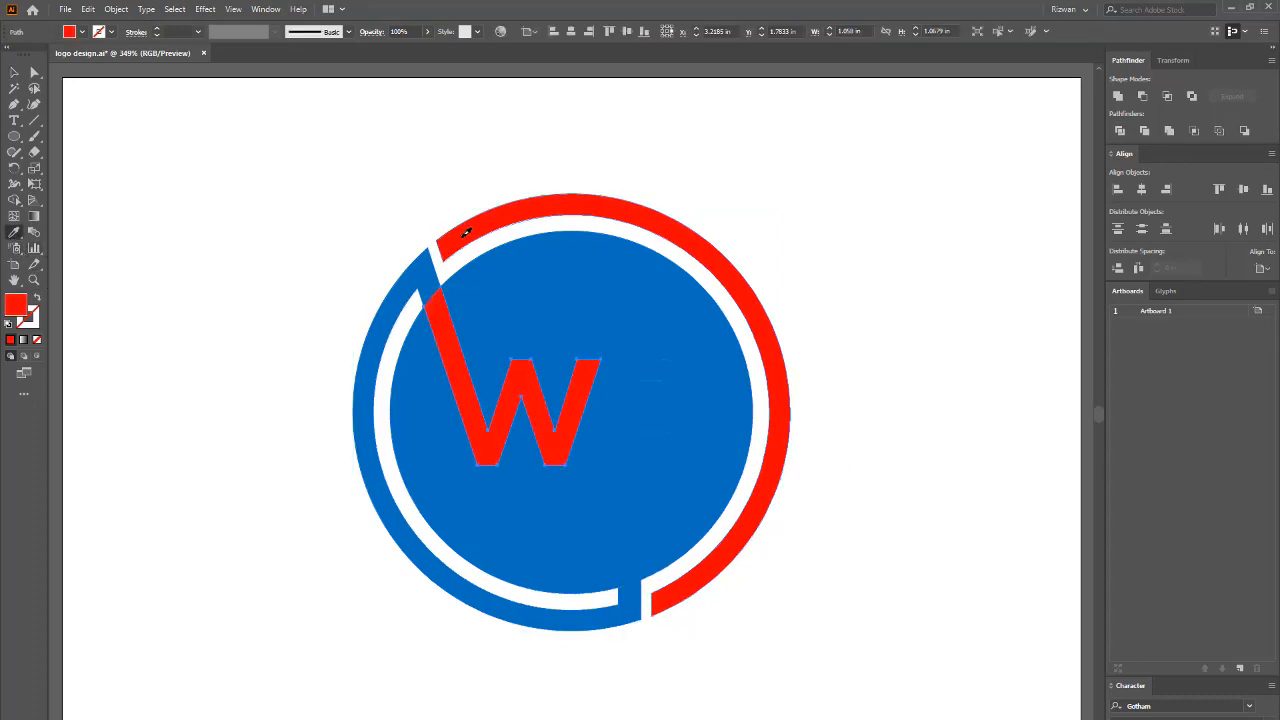
click(397, 328)
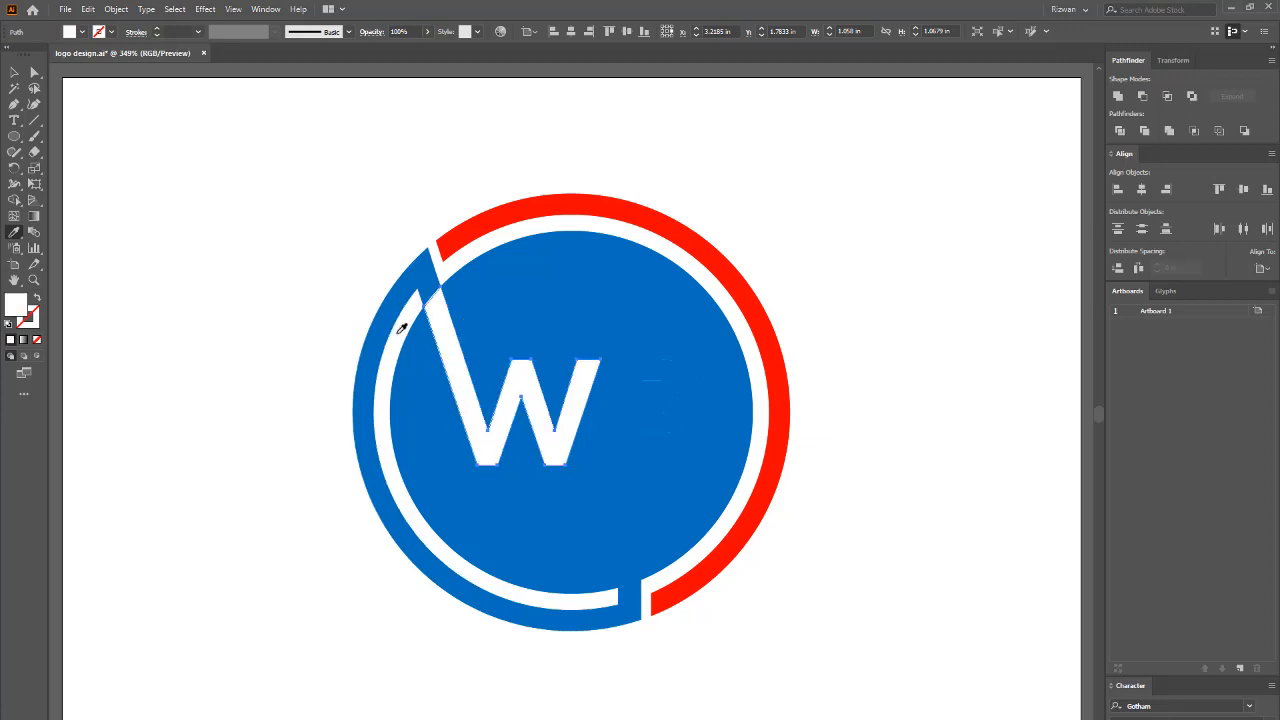
click(14, 72)
click(108, 117)
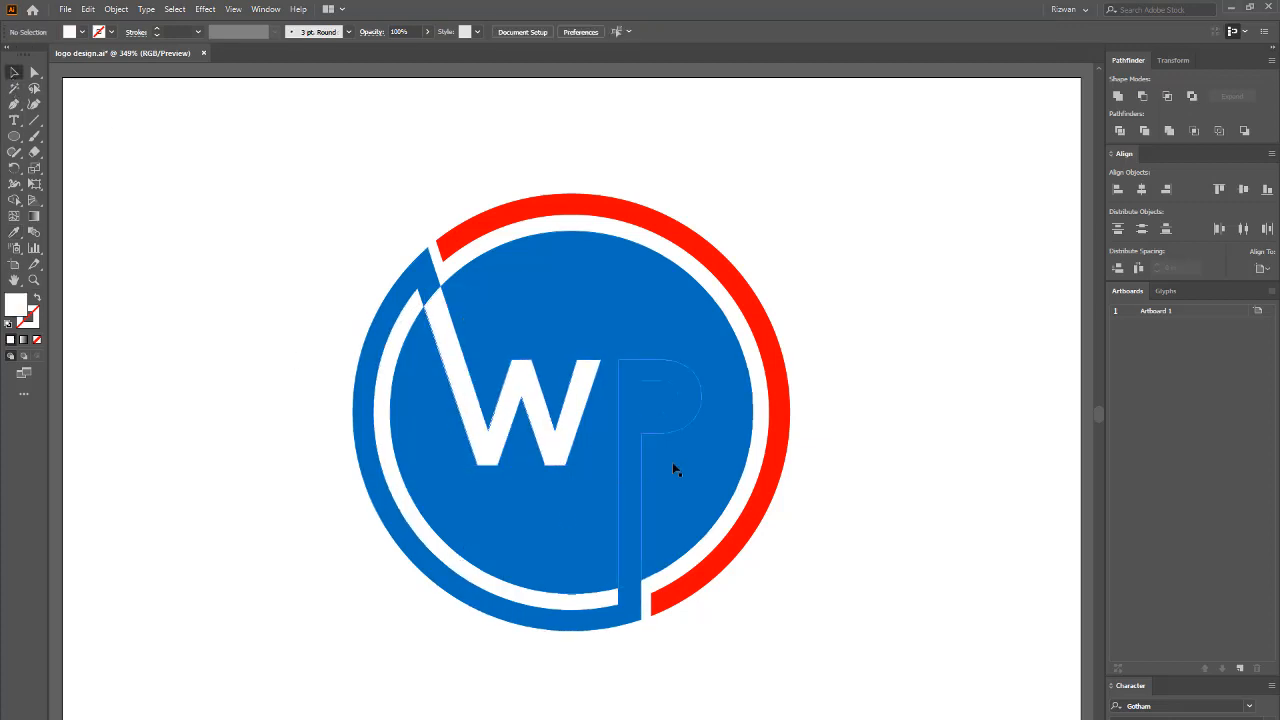
Step: Fill the P inside the circle with the white sampled from the W
click(640, 431)
click(14, 232)
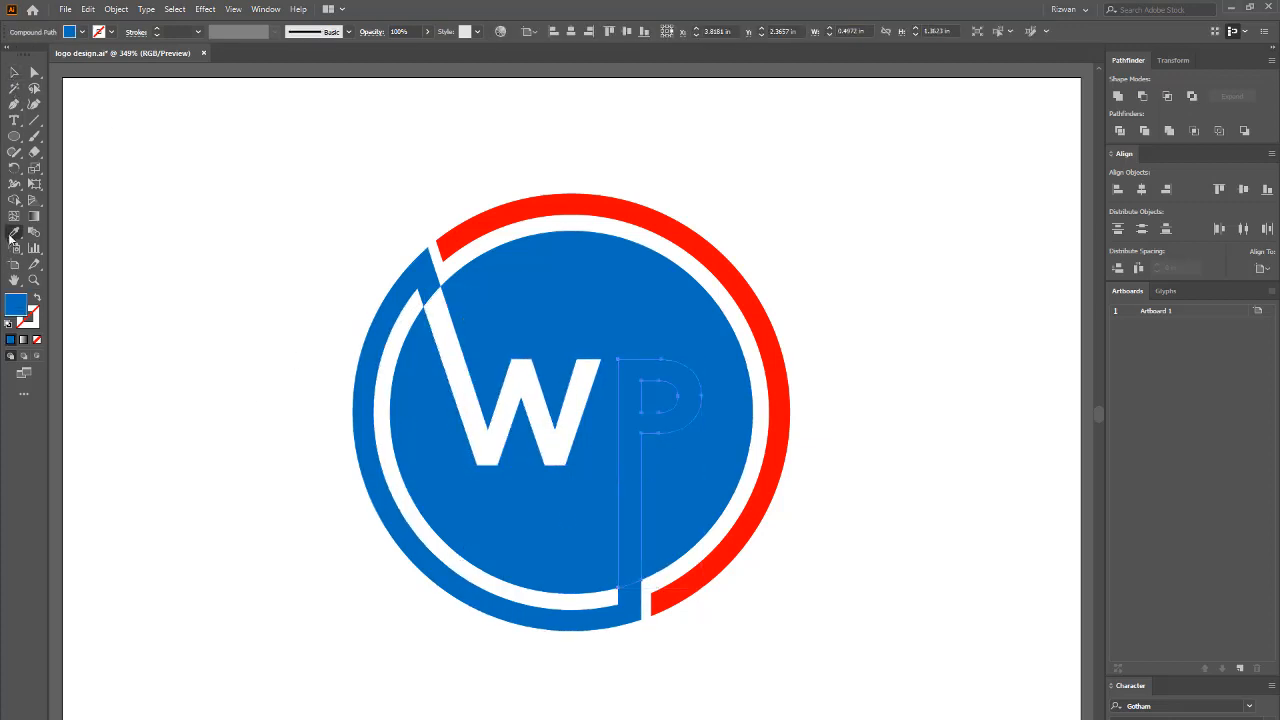
click(449, 333)
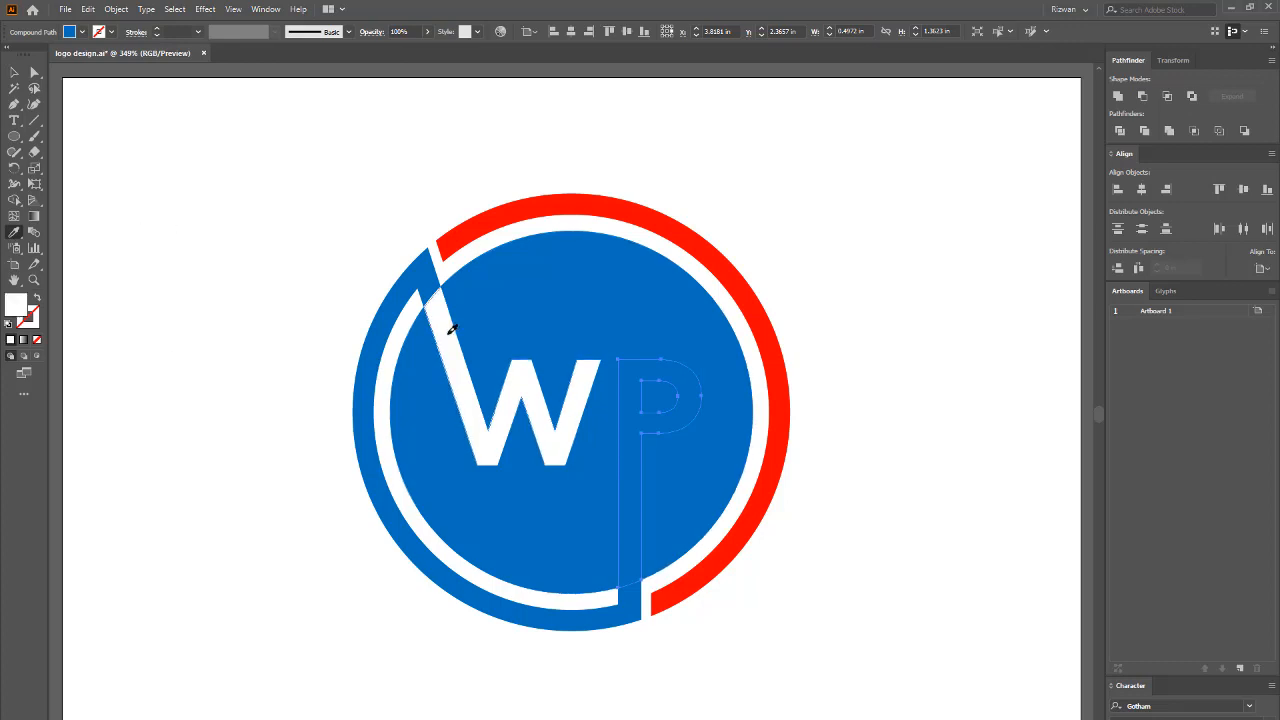
click(14, 72)
click(177, 143)
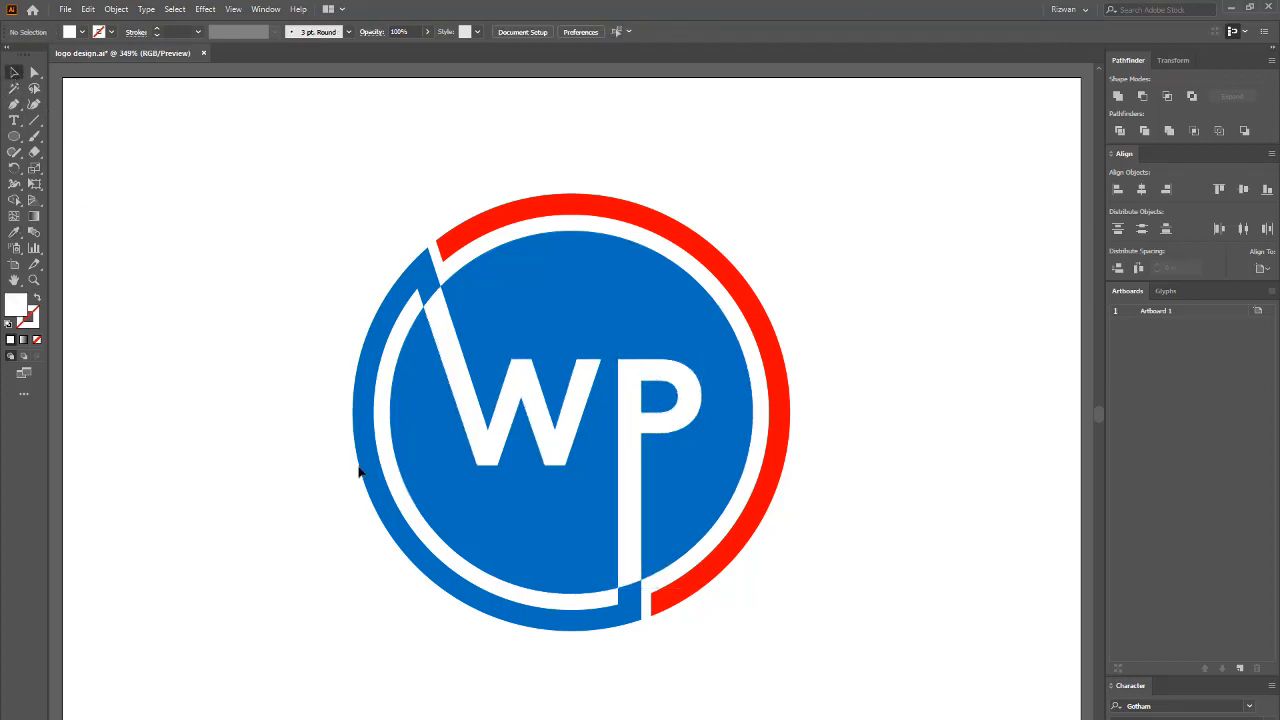
Step: Scale the whole logo up proportionally to about 3.06 in and shift it slightly on the artboard
drag(296, 201, 830, 671)
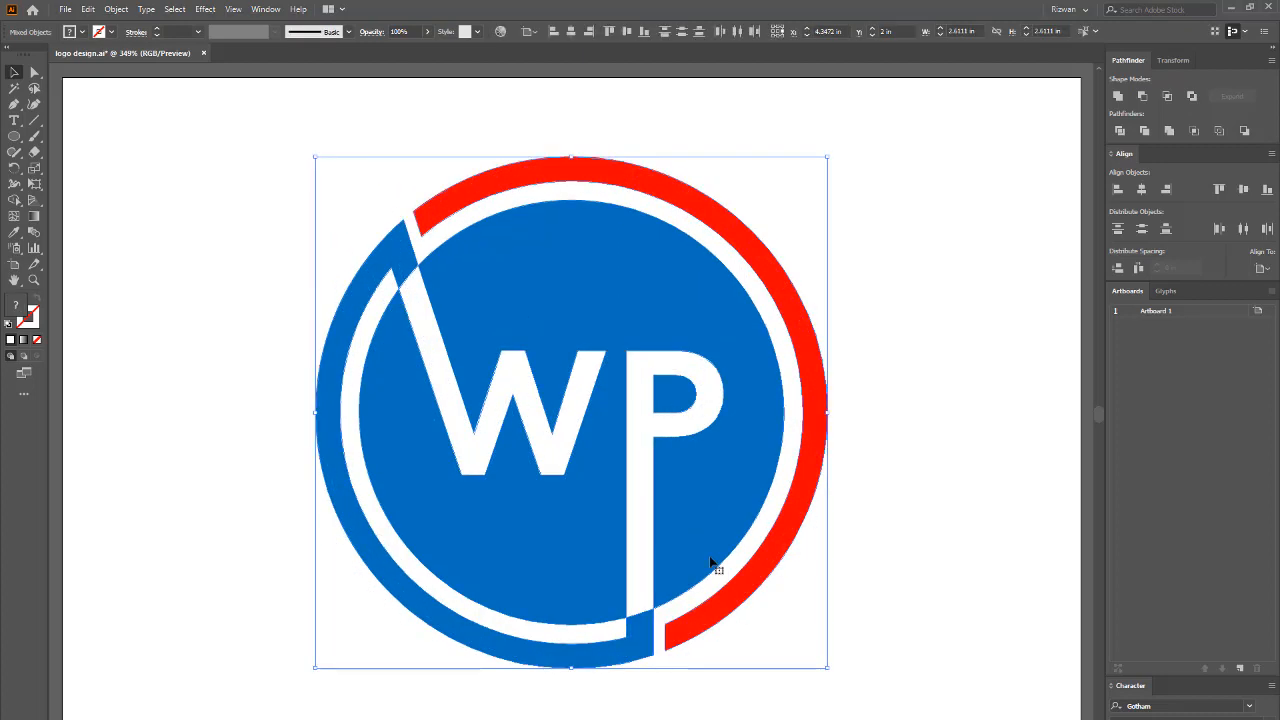
drag(704, 550, 684, 522)
key(ctrl+shift+a)
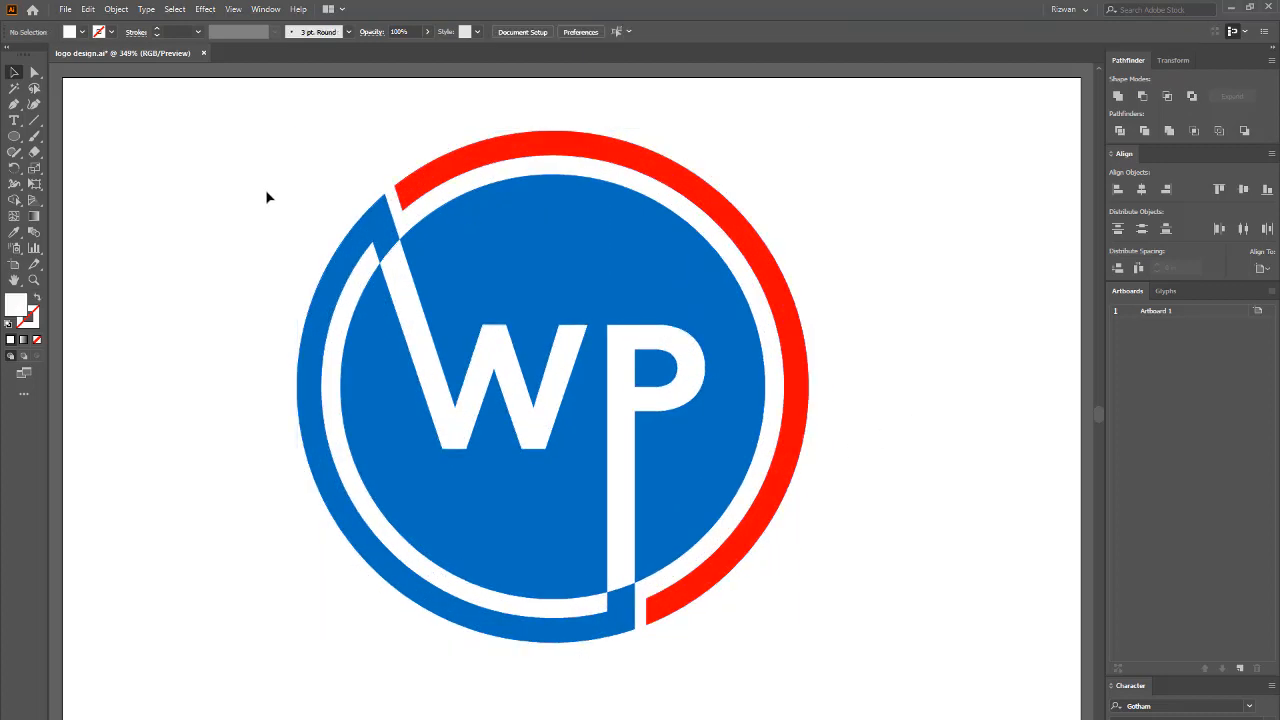
Step: Cut the logo from the artboard and paste it onto the grey canvas area above
drag(267, 187, 818, 591)
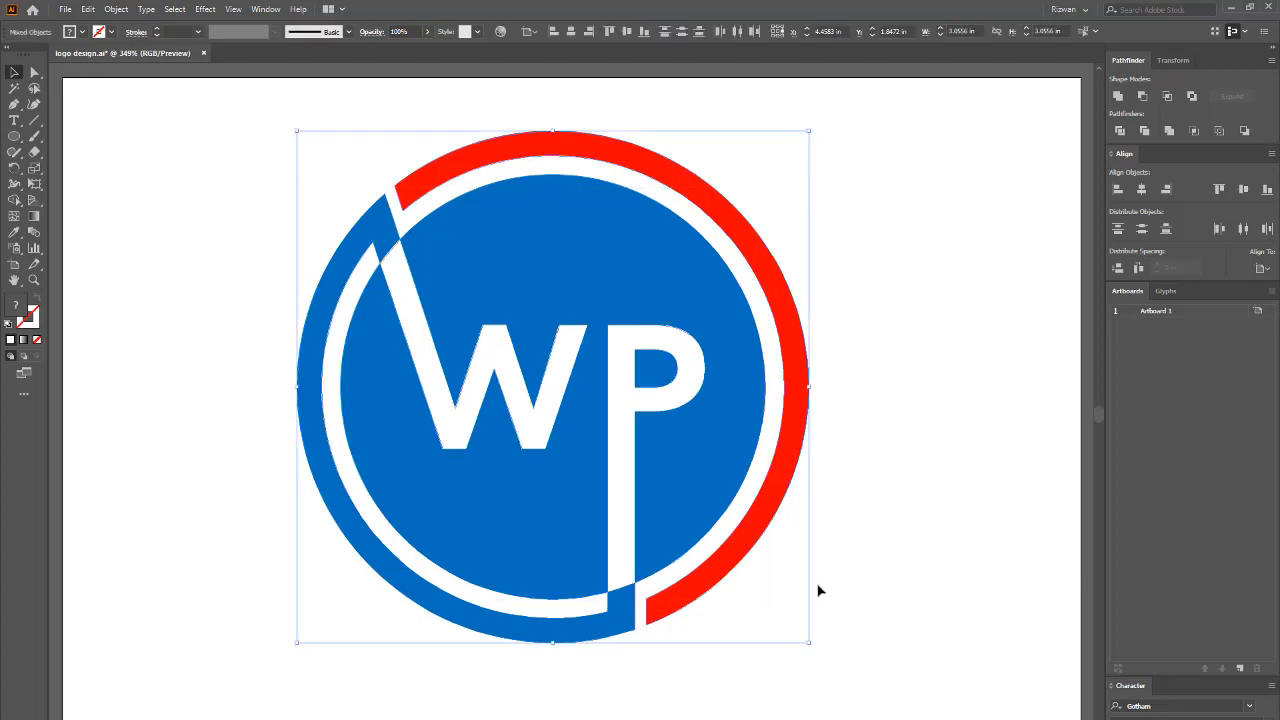
key(Delete)
drag(651, 84, 670, 719)
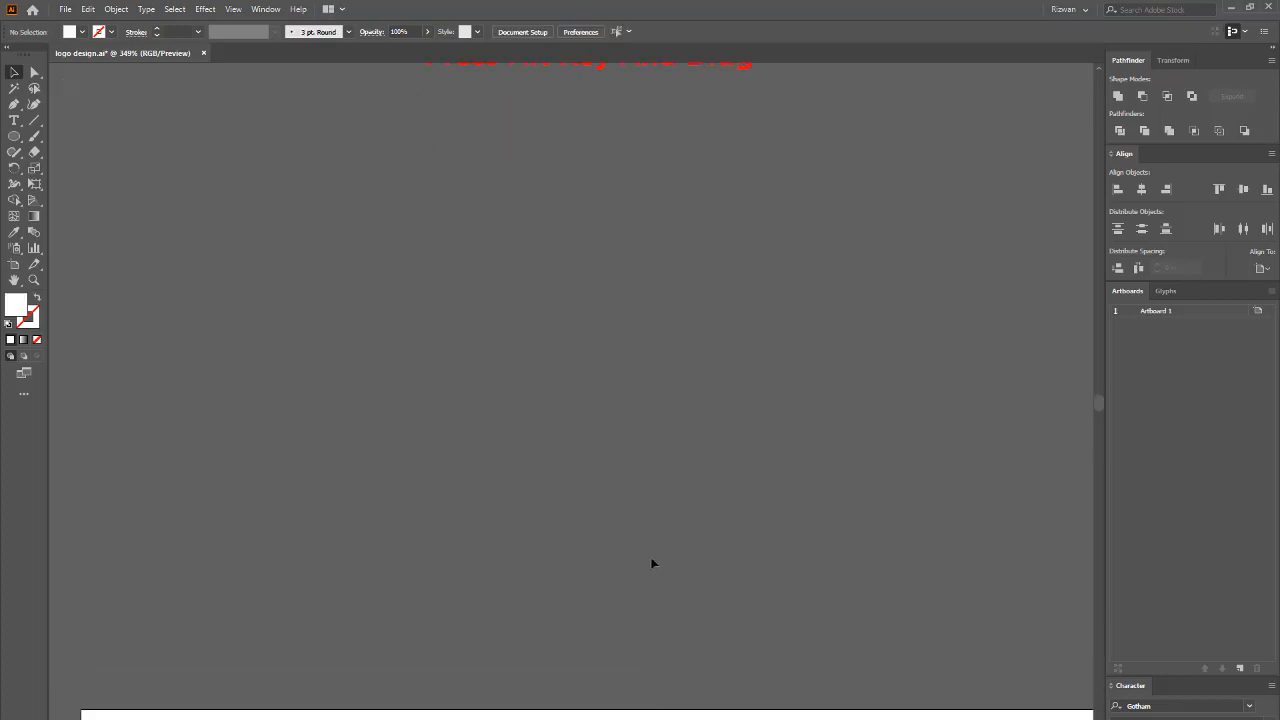
key(ctrl+v)
drag(646, 489, 652, 457)
click(946, 390)
Step: Remove the white W and P shapes from the blue disc with the Shape Builder tool, leaving them transparent
drag(340, 208, 833, 560)
click(14, 199)
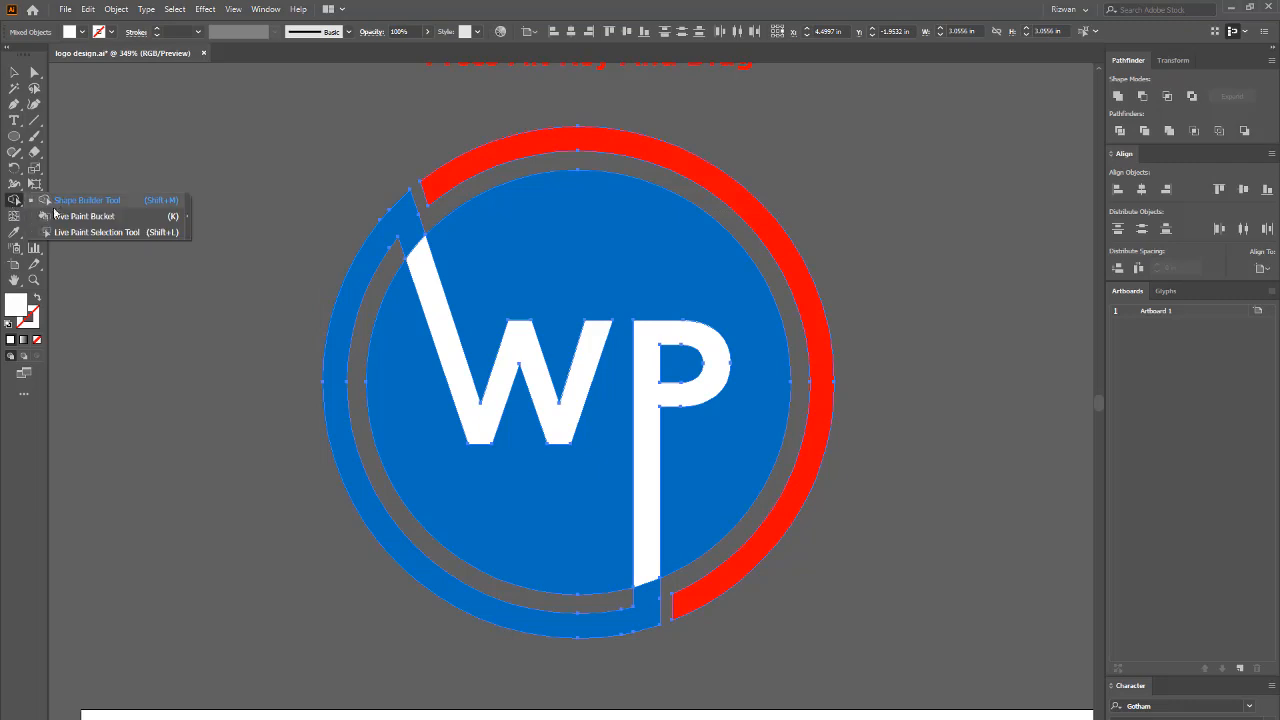
click(67, 207)
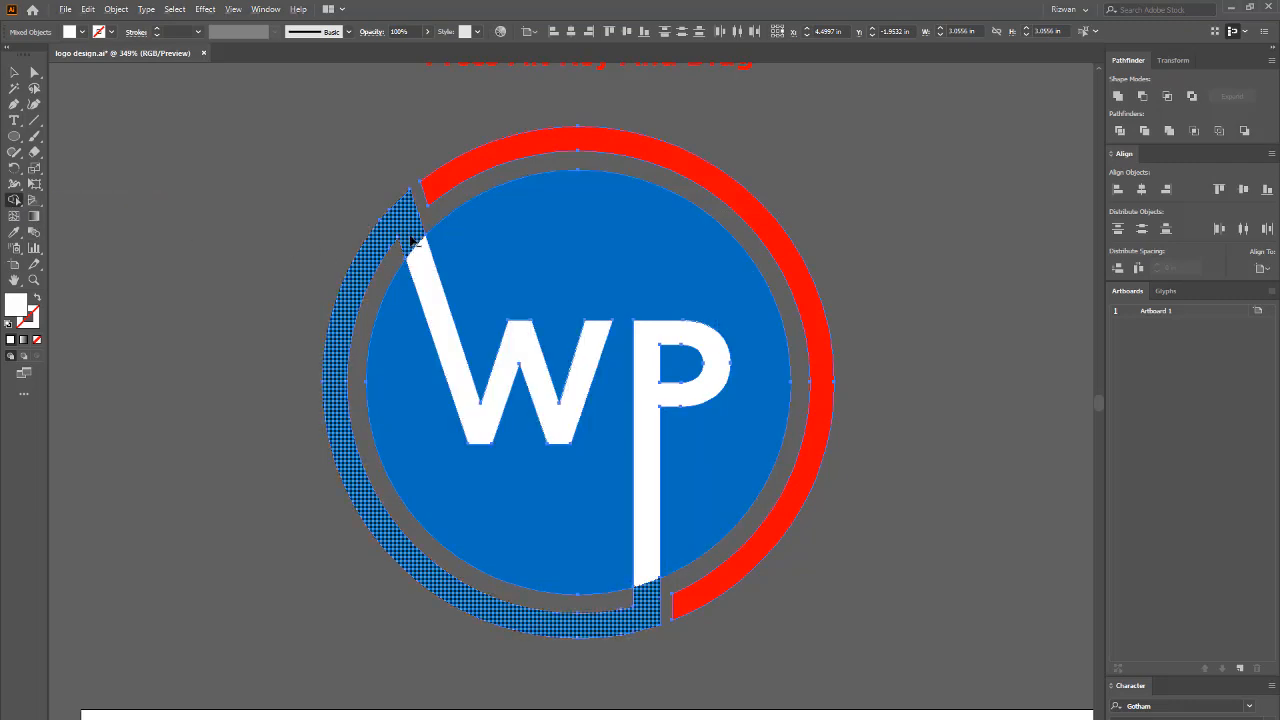
alt+click(423, 277)
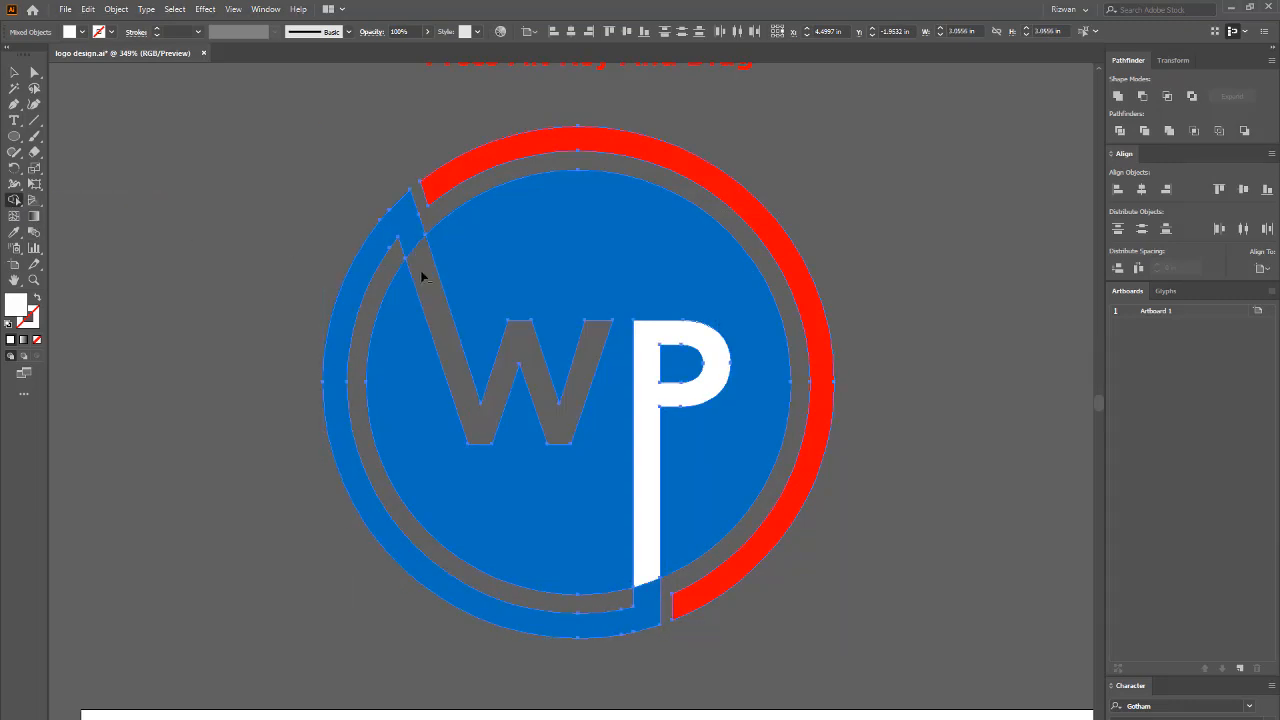
alt+click(648, 330)
click(14, 72)
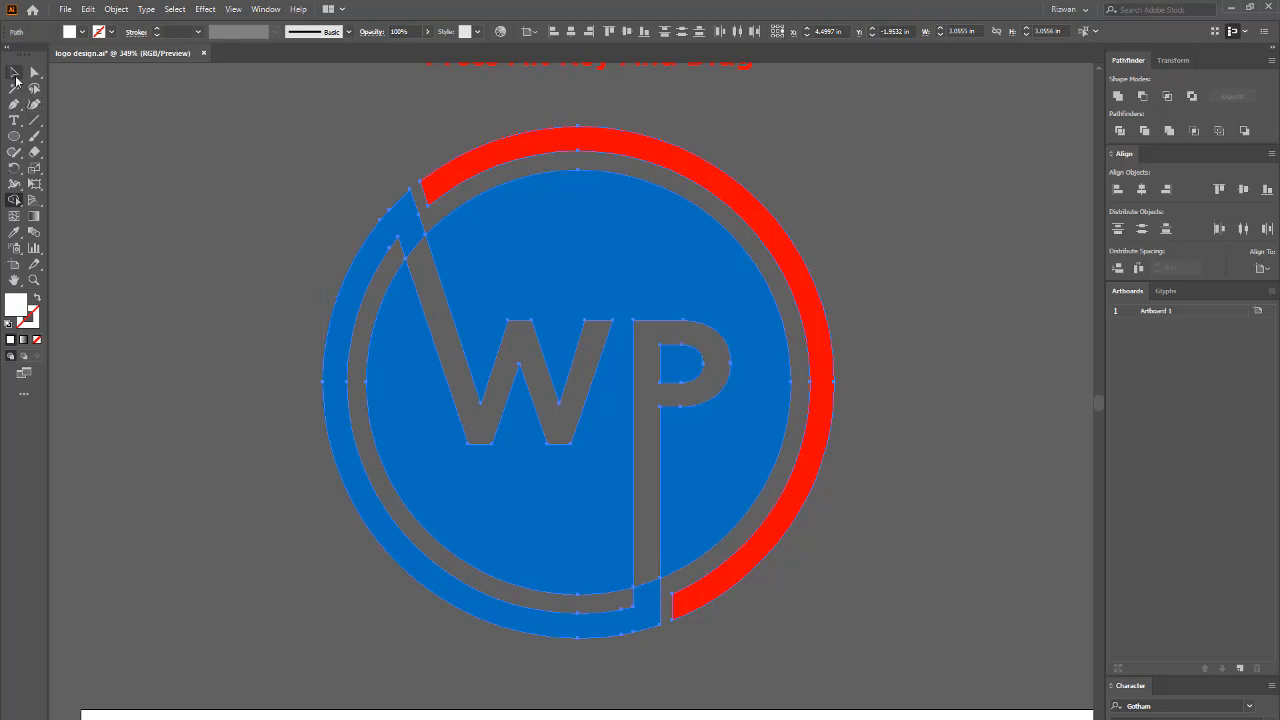
Step: Copy the complete logo and switch to the 1.psd mockup in Photoshop
drag(359, 229, 851, 609)
key(ctrl+c)
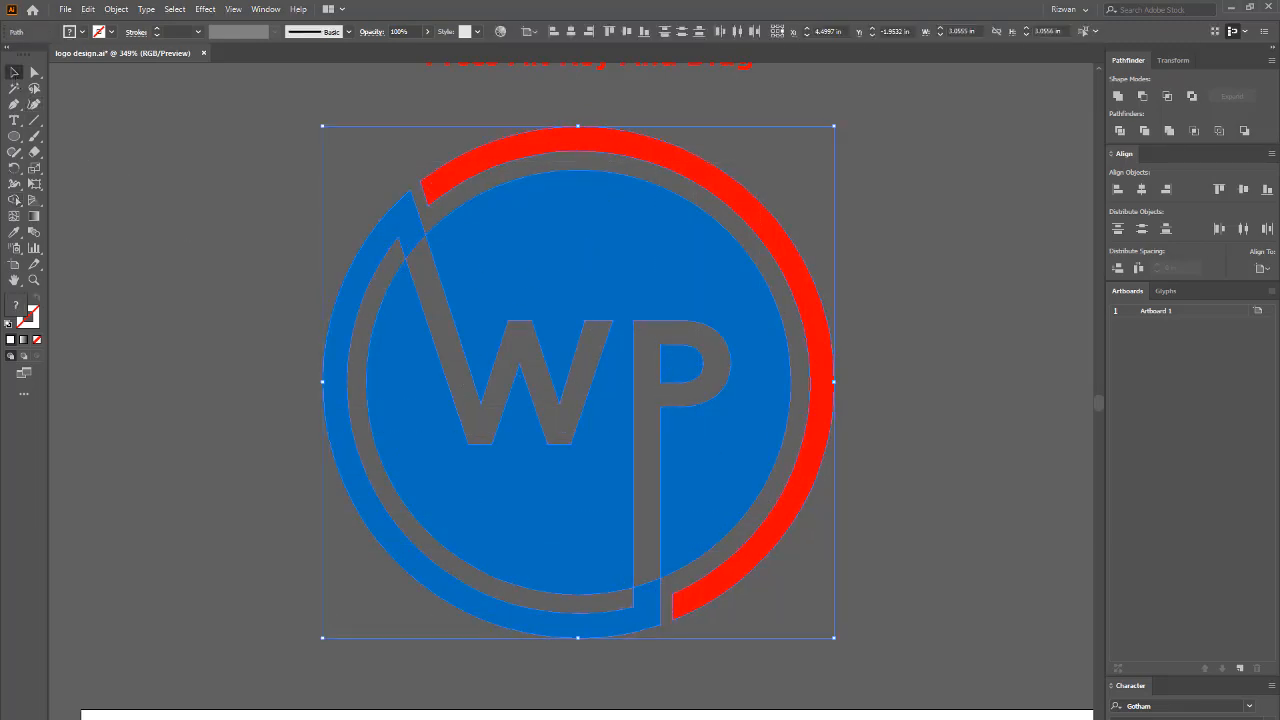
key(alt+Tab)
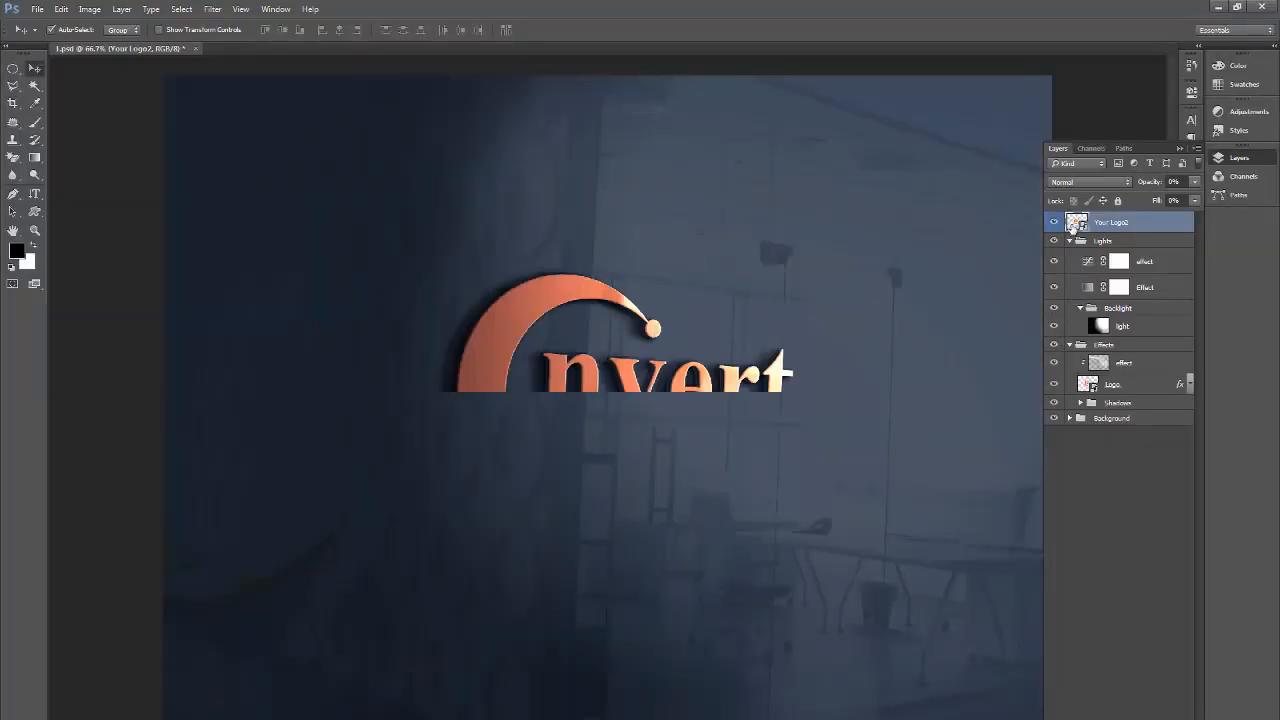
Step: Open the contents of the Your Logo2 layer and paste the WP logo as a Smart Object
double_click(1076, 222)
key(ctrl+v)
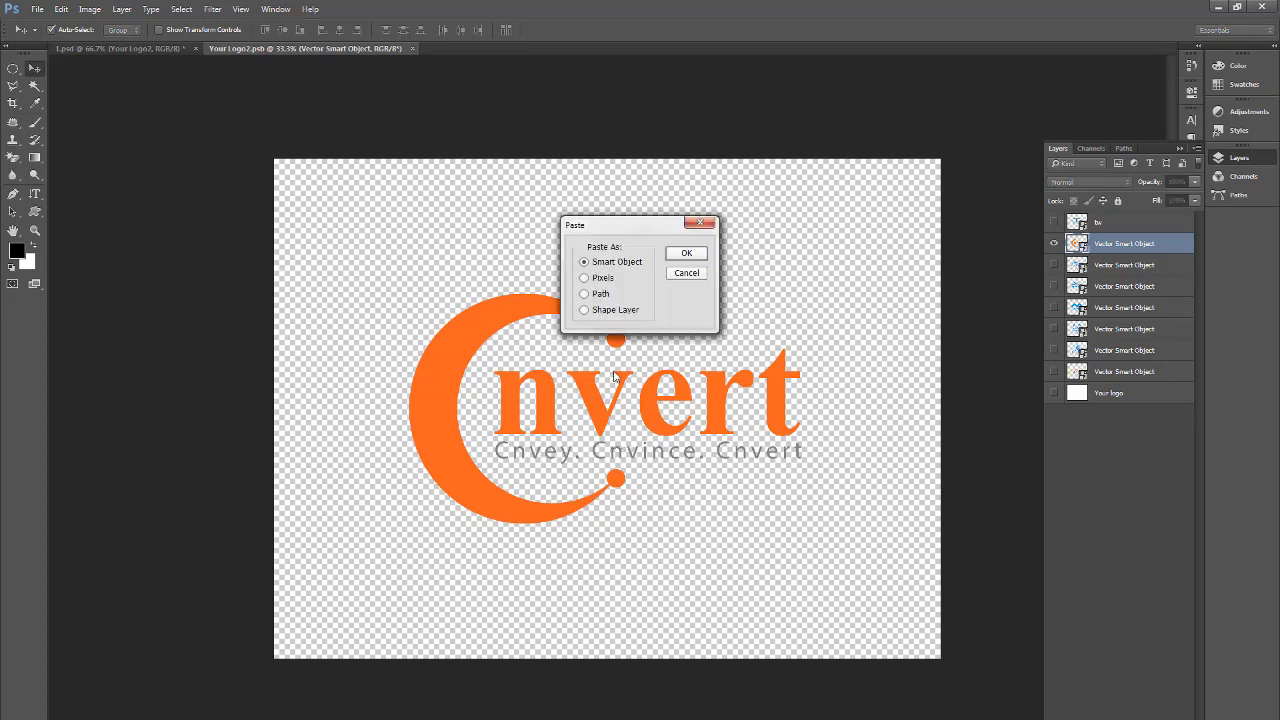
click(686, 253)
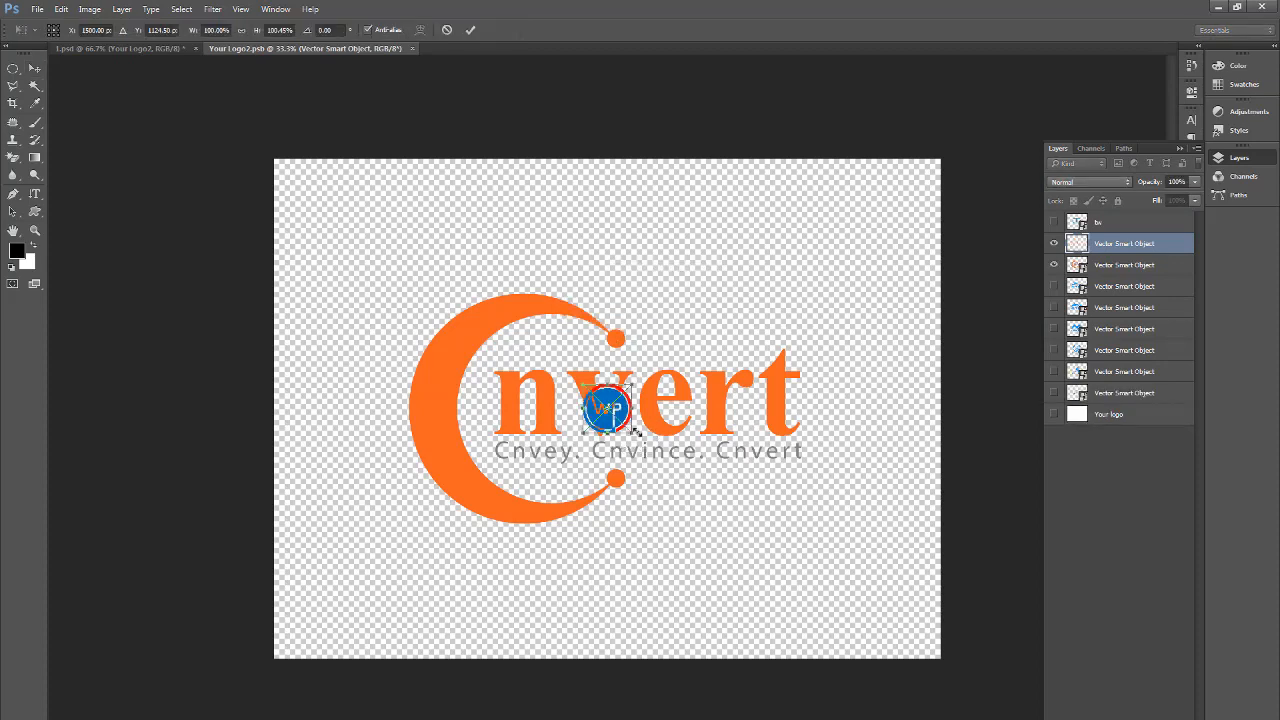
Step: Enlarge the pasted logo from its centre to about 850% and hide the orange Cnvert logo layer
drag(634, 430, 818, 616)
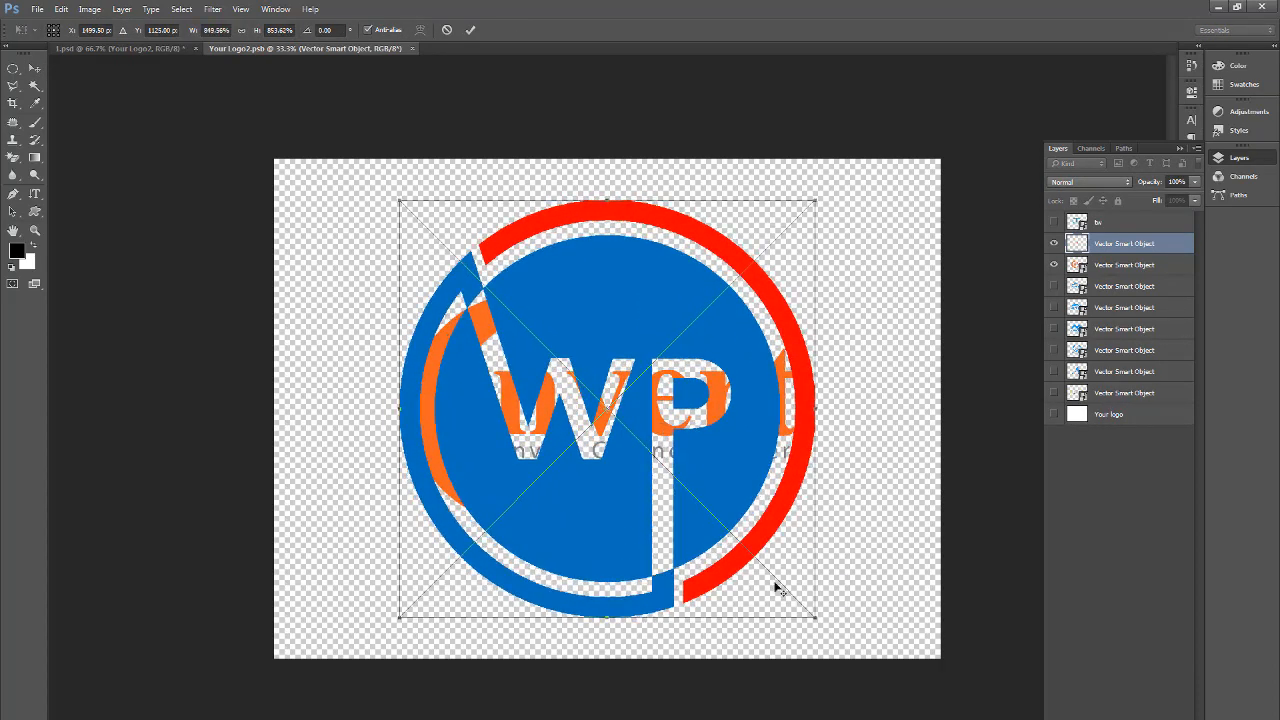
double_click(700, 500)
click(1054, 266)
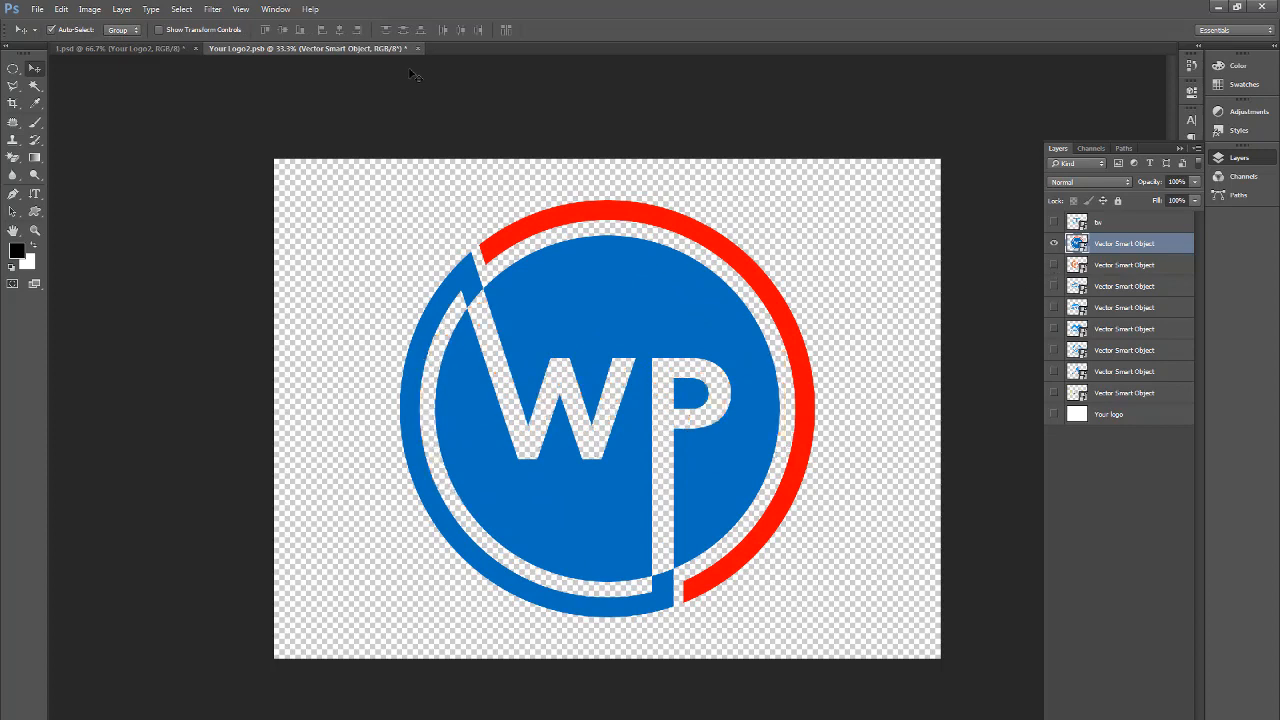
Step: Close Your Logo2.psb and save its changes to update the mockup with the WP logo
click(417, 49)
click(585, 295)
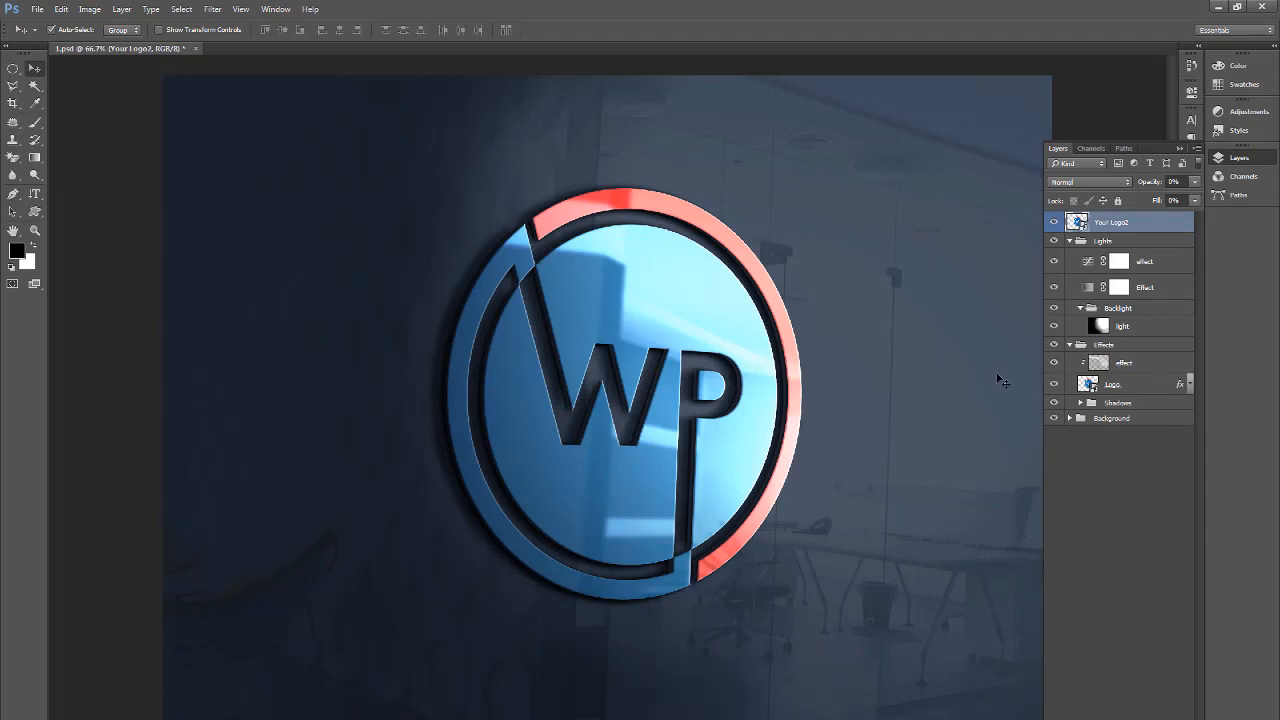
key(ctrl+minus)
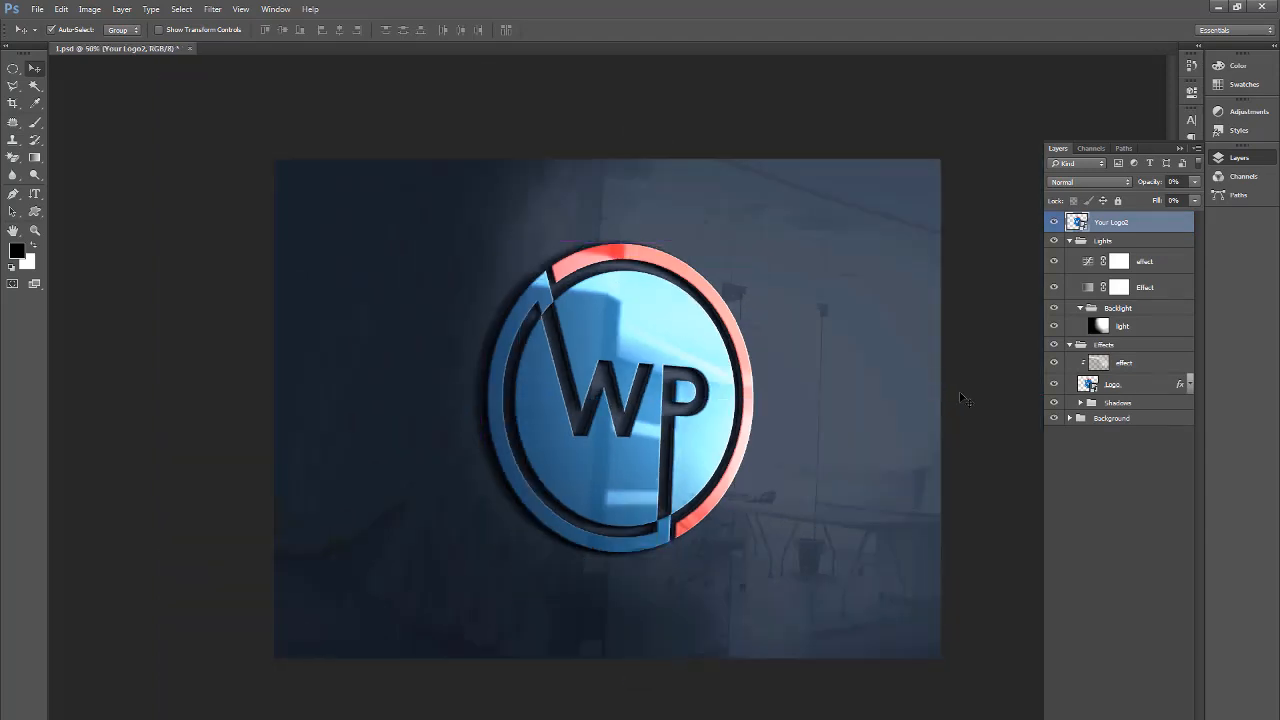